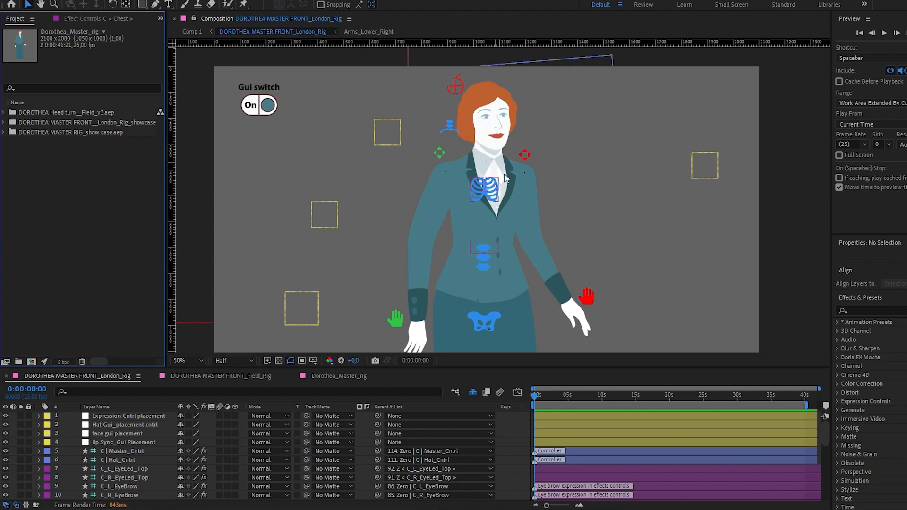
- Inspect the character's body controllers by selecting the shoulder, chest and hip controls in turn
{"action": "left_click", "coordinate": [452, 128]}
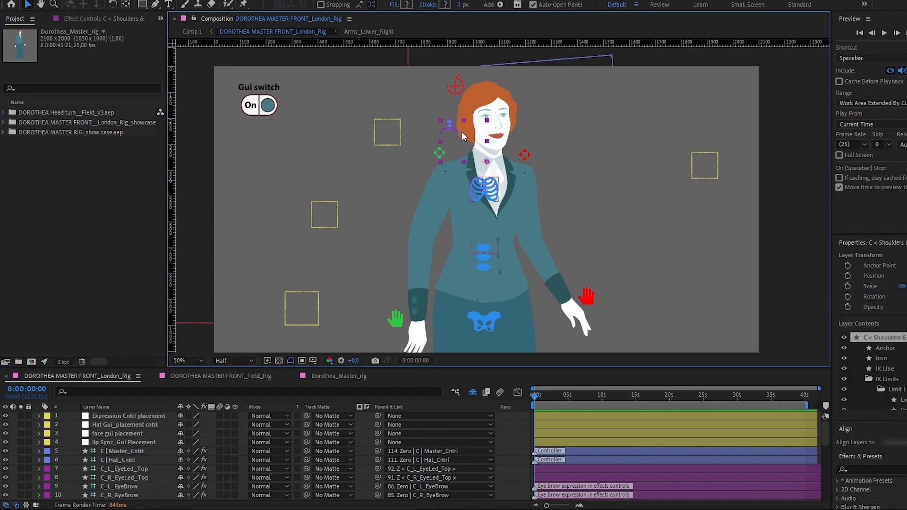
{"action": "left_click", "coordinate": [450, 128]}
{"action": "key", "text": "ctrl+shift+a"}
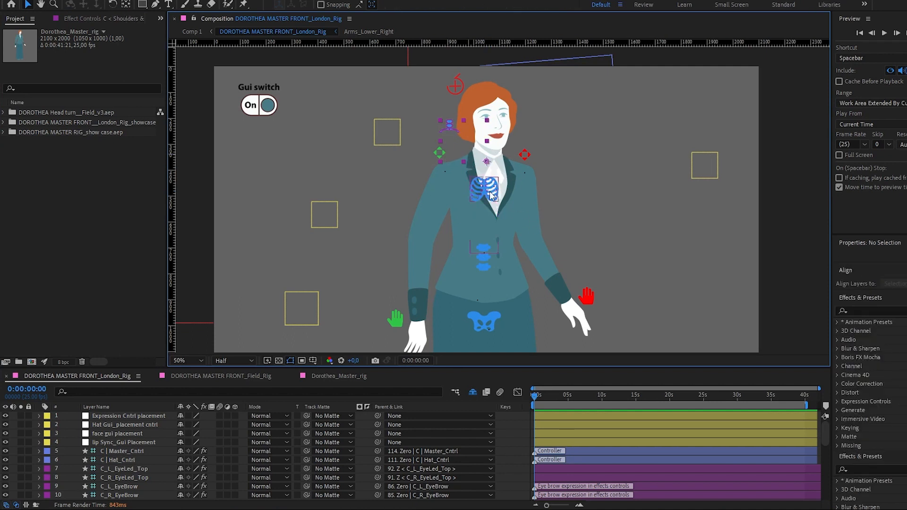
{"action": "left_click", "coordinate": [492, 195]}
{"action": "left_click", "coordinate": [493, 204]}
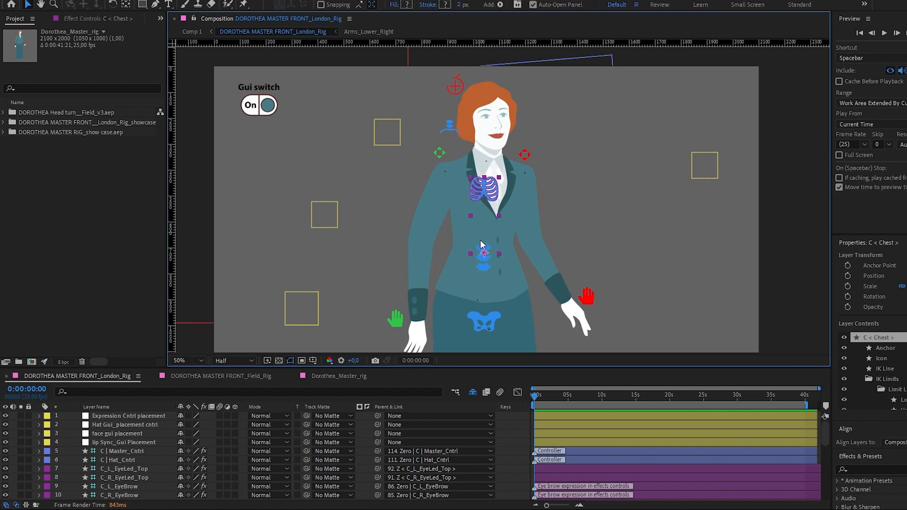
{"action": "left_click", "coordinate": [488, 310]}
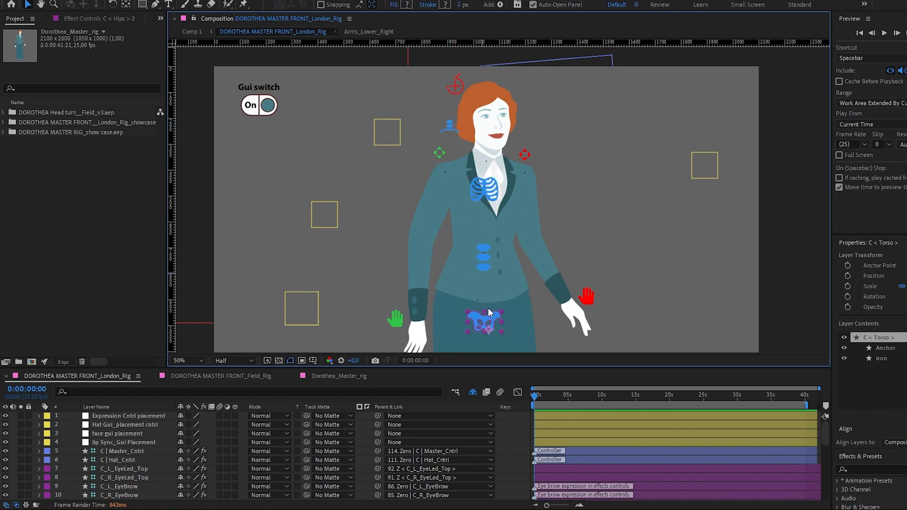
{"action": "left_click", "coordinate": [488, 252]}
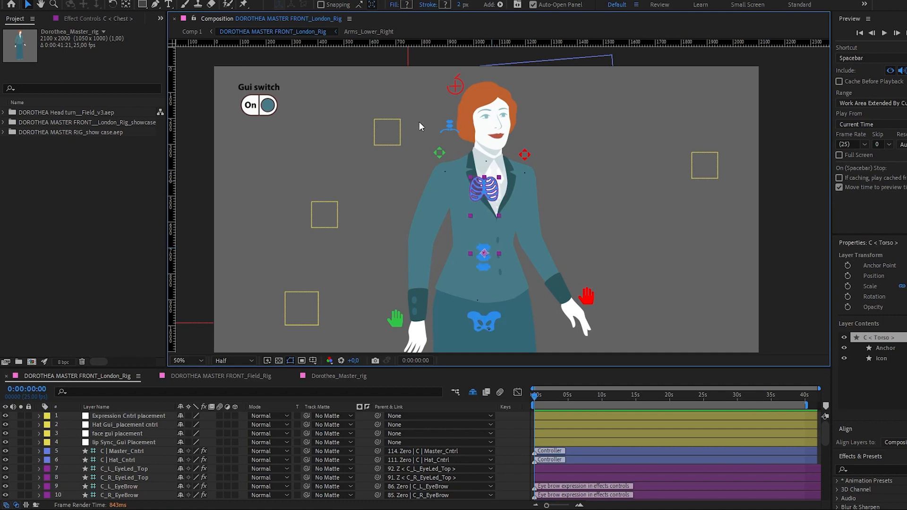
{"action": "left_click", "coordinate": [454, 126]}
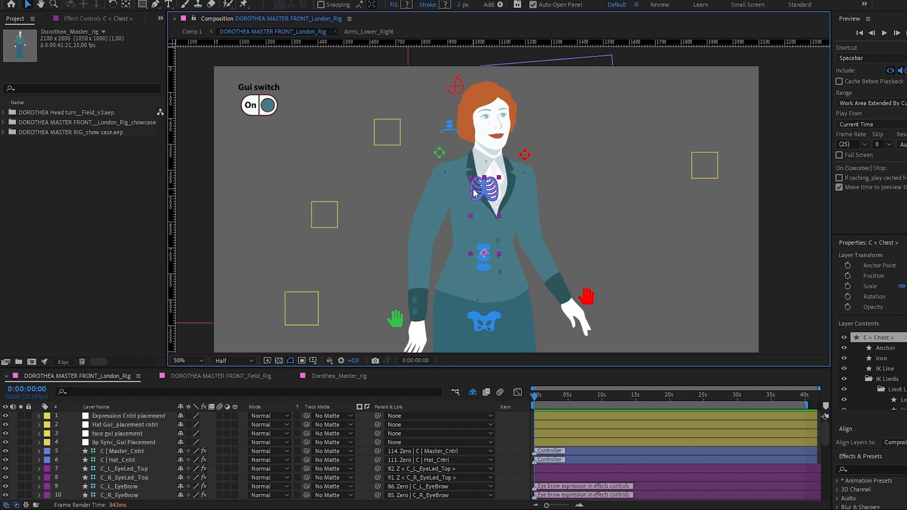
{"action": "left_click", "coordinate": [448, 120]}
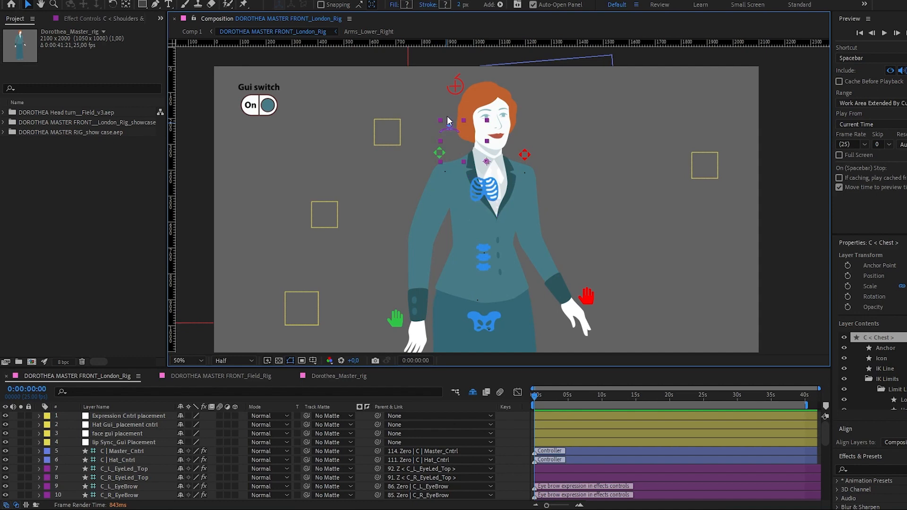
- Try shifting the chest controller slightly toward the character's right arm, and undo the move
{"action": "left_click", "coordinate": [488, 194]}
{"action": "mouse_move", "coordinate": [493, 194]}
{"action": "left_mouse_down"}
{"action": "mouse_move", "coordinate": [479, 194]}
{"action": "mouse_move", "coordinate": [490, 195]}
{"action": "left_mouse_up"}
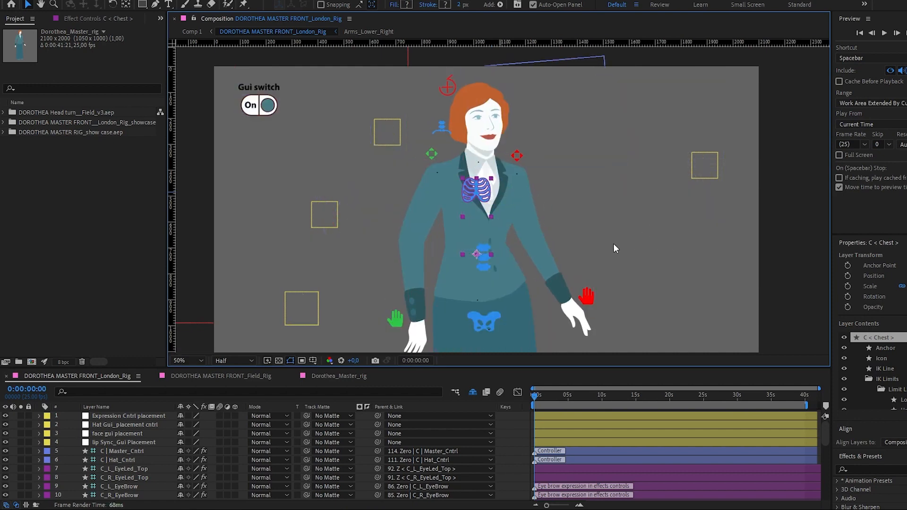
{"action": "key", "text": "ctrl+z"}
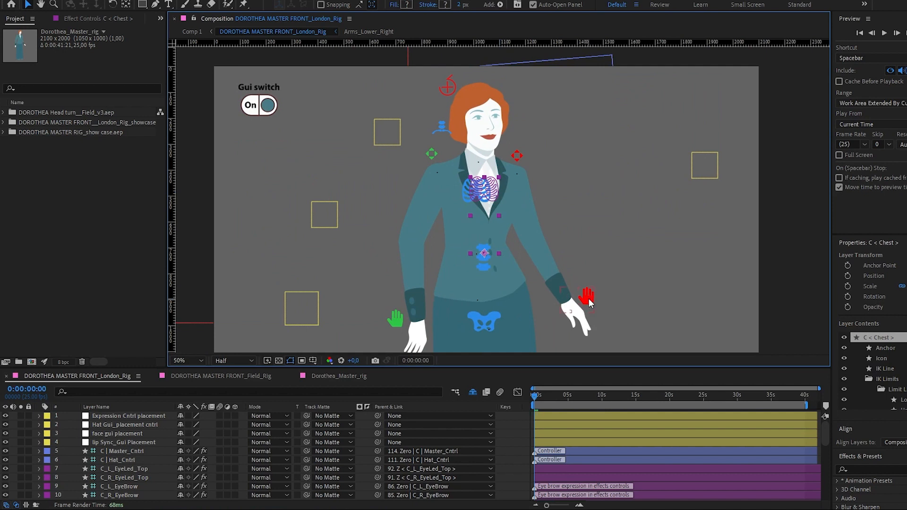
- Try moving the left foot controller up and outward to bend the leg beside the skirt, and undo the pose
{"action": "left_click_drag", "start_coordinate": [572, 321], "coordinate": [570, 81]}
{"action": "left_click", "coordinate": [500, 278]}
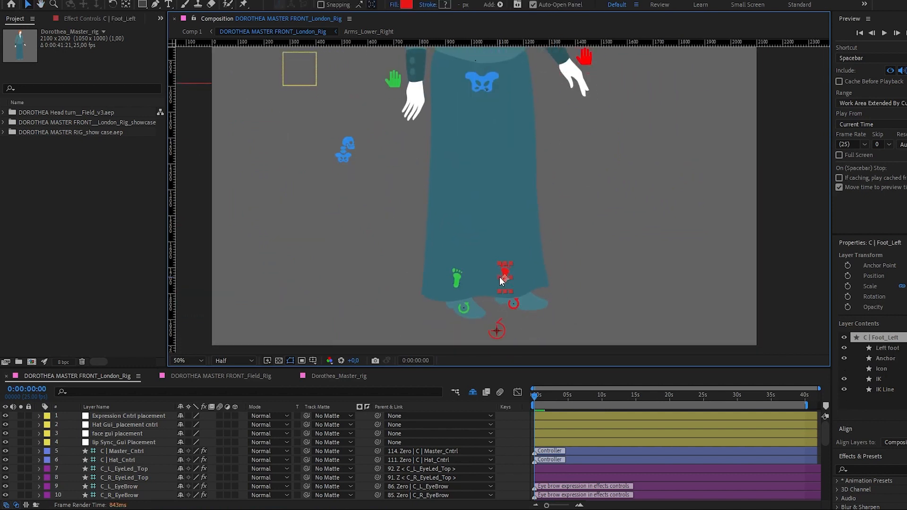
{"action": "left_click_drag", "start_coordinate": [504, 273], "coordinate": [536, 241]}
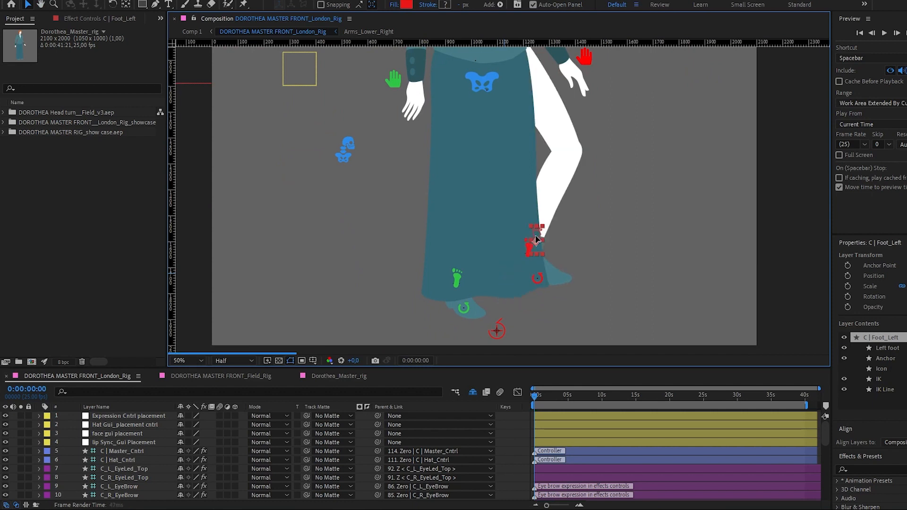
{"action": "left_click_drag", "start_coordinate": [544, 164], "coordinate": [404, 167]}
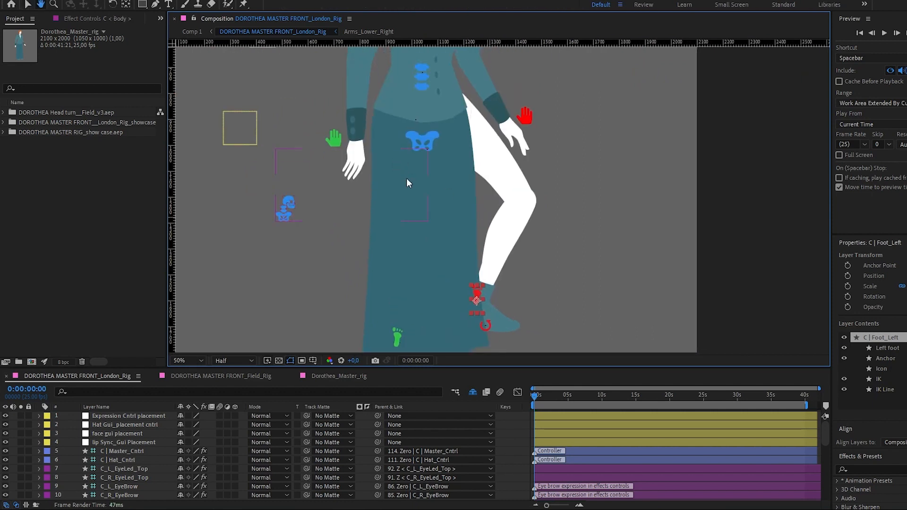
{"action": "left_click", "coordinate": [452, 222]}
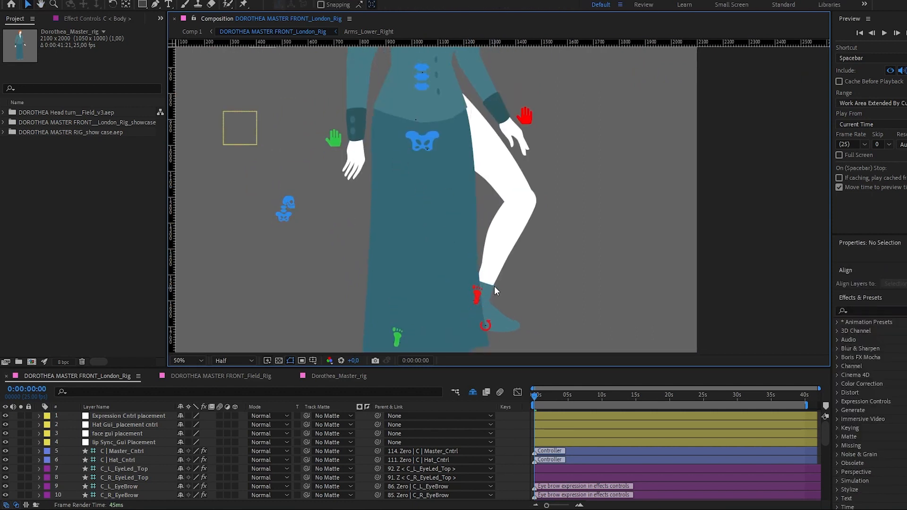
{"action": "key", "text": "ctrl+z"}
{"action": "scroll", "coordinate": [480, 180], "scroll_direction": "down", "scroll_amount": 2}
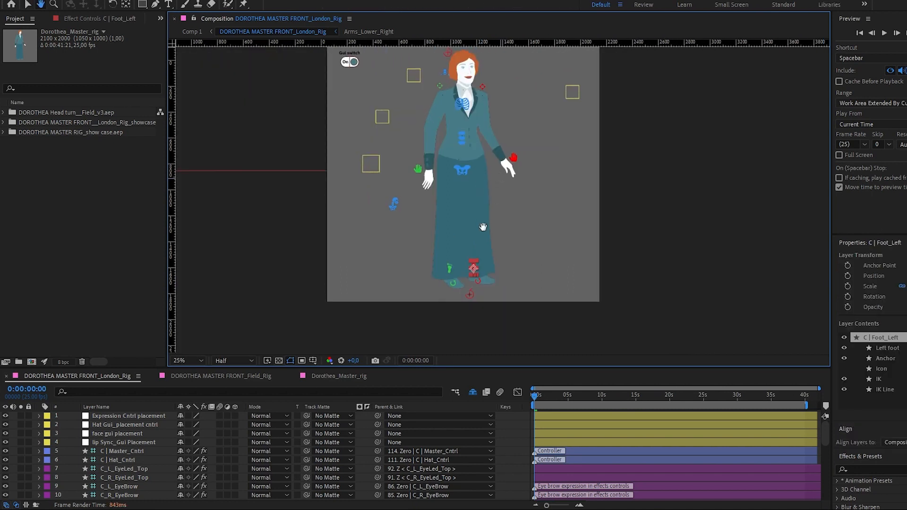
- Try raising the left wrist controller up and outward to extend the arm, and undo the pose
{"action": "left_click_drag", "start_coordinate": [483, 227], "coordinate": [486, 254]}
{"action": "scroll", "coordinate": [493, 205], "scroll_direction": "up", "scroll_amount": 2}
{"action": "left_click_drag", "start_coordinate": [493, 204], "coordinate": [473, 286]}
{"action": "left_click", "coordinate": [522, 245]}
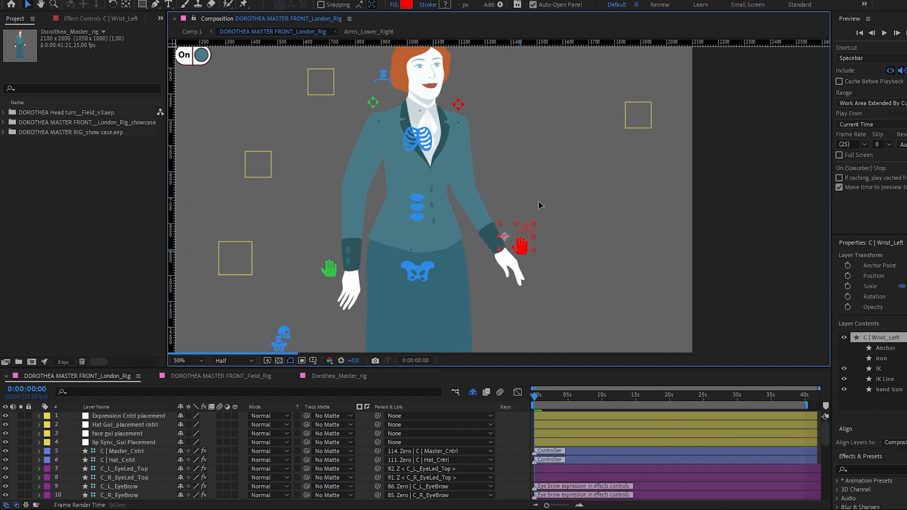
{"action": "left_click_drag", "start_coordinate": [522, 246], "coordinate": [599, 183]}
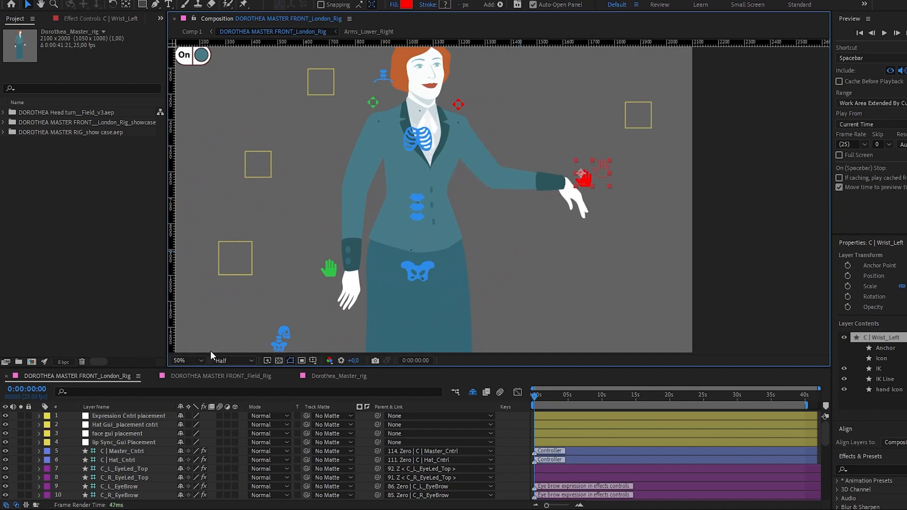
{"action": "key", "text": "ctrl+z"}
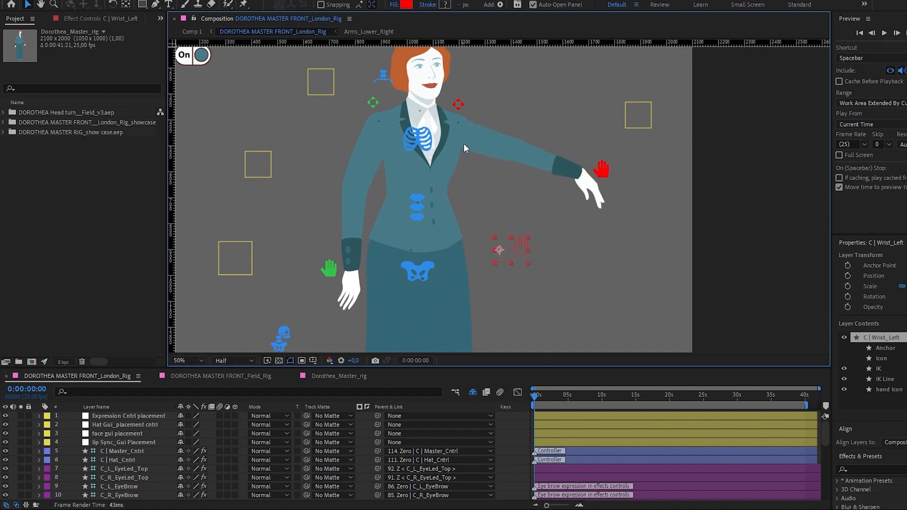
- Examine the full character rig from the head down to the skirt hem and foot controllers
{"action": "left_click_drag", "start_coordinate": [428, 198], "coordinate": [486, 136]}
{"action": "scroll", "coordinate": [478, 146], "scroll_direction": "down", "scroll_amount": 5}
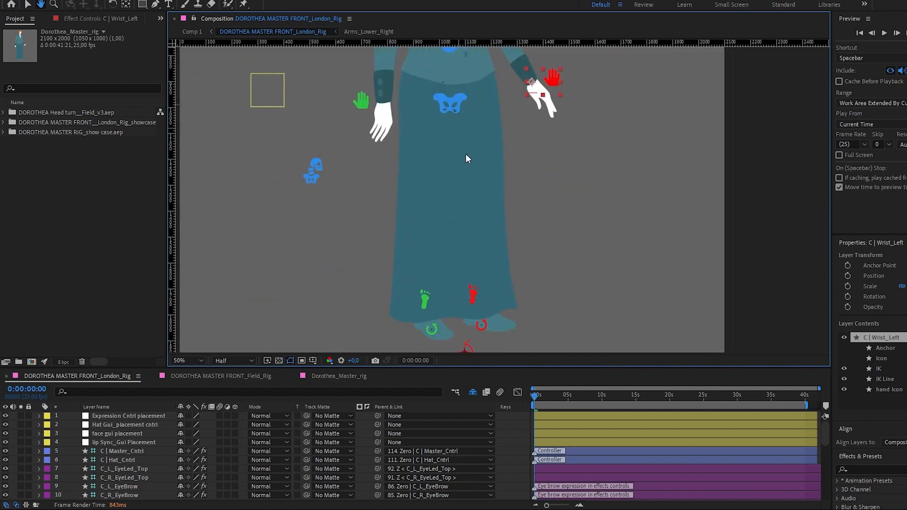
{"action": "key", "text": "v"}
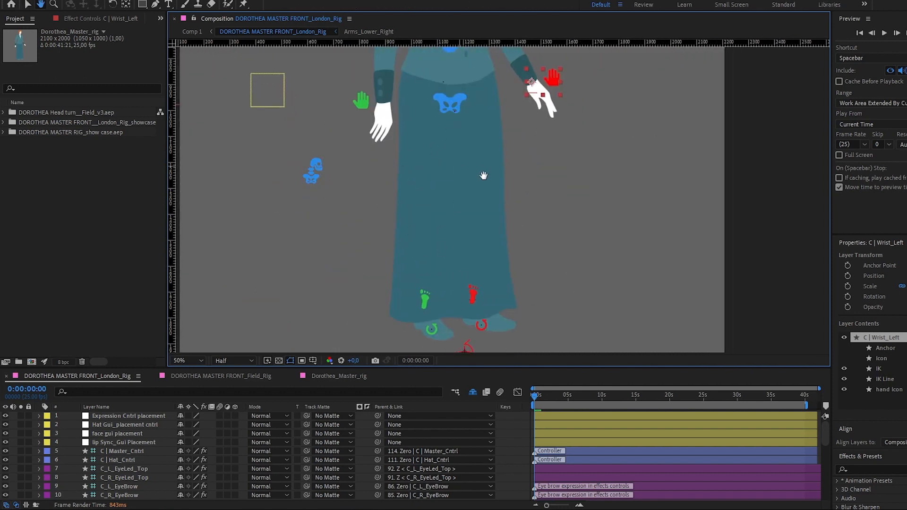
{"action": "left_click_drag", "start_coordinate": [511, 111], "coordinate": [479, 120]}
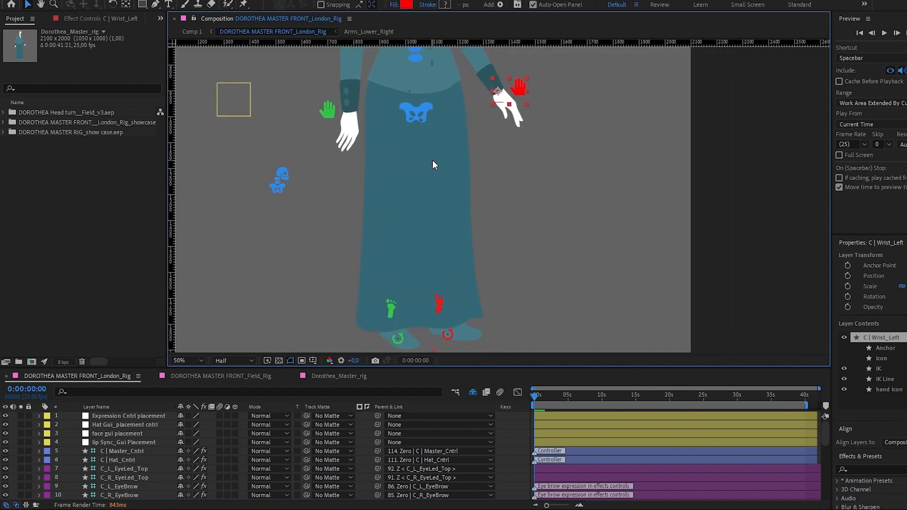
{"action": "key", "text": "h"}
{"action": "left_click_drag", "start_coordinate": [456, 156], "coordinate": [500, 199]}
{"action": "key", "text": "space"}
{"action": "left_click_drag", "start_coordinate": [488, 165], "coordinate": [504, 313]}
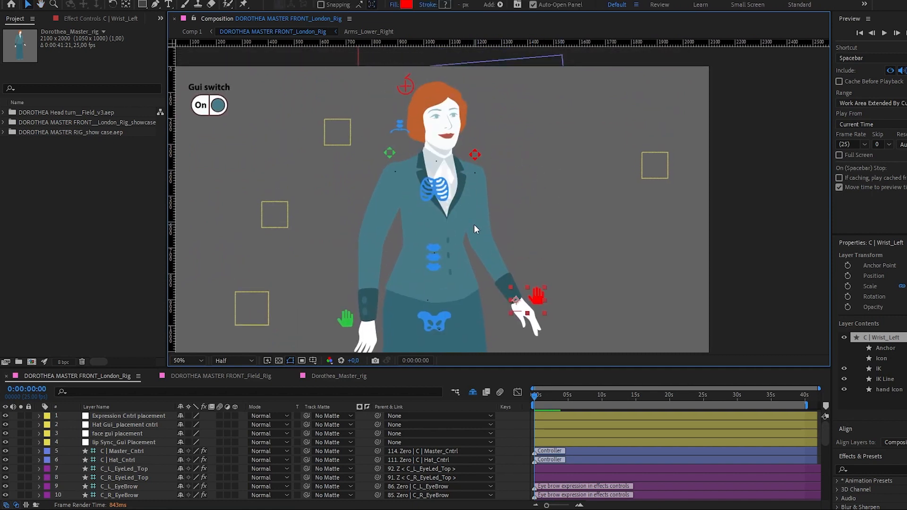
{"action": "key", "text": "space"}
{"action": "left_click_drag", "start_coordinate": [475, 229], "coordinate": [499, 56]}
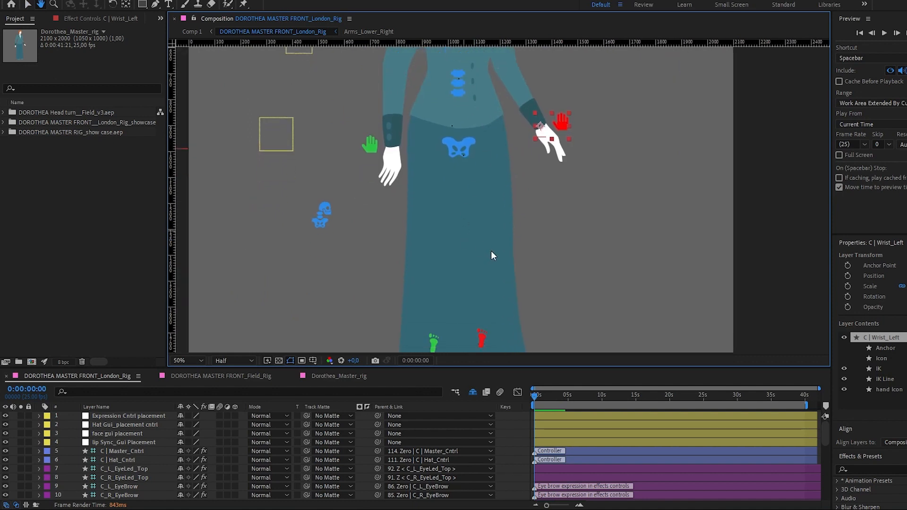
{"action": "left_click_drag", "start_coordinate": [492, 256], "coordinate": [484, 197]}
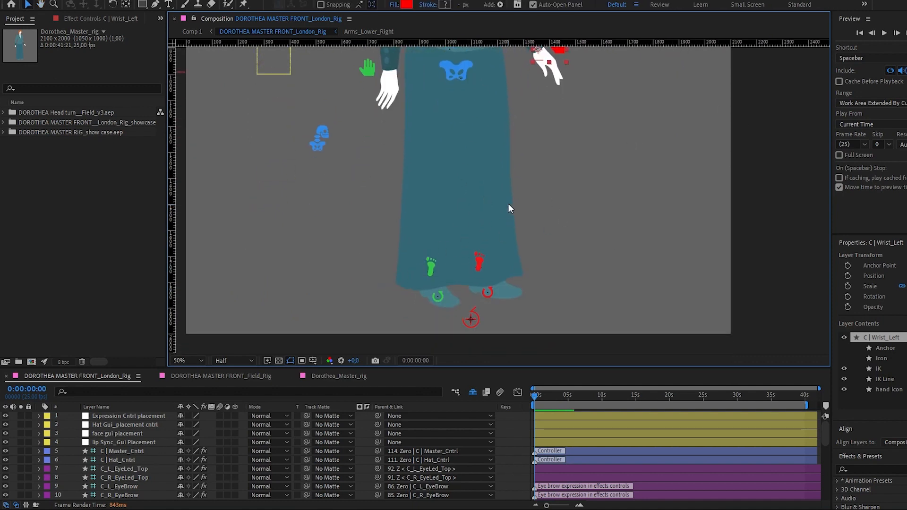
{"action": "scroll", "coordinate": [509, 204], "scroll_direction": "up", "scroll_amount": 1}
{"action": "scroll", "coordinate": [498, 151], "scroll_direction": "down", "scroll_amount": 1}
{"action": "left_click_drag", "start_coordinate": [500, 144], "coordinate": [521, 232]}
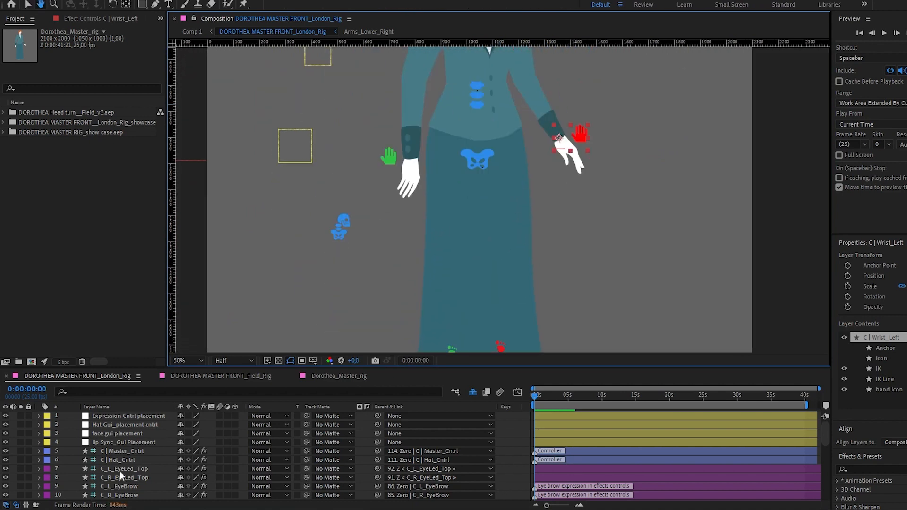
- Unlock the SKIRT LONDON layer and select it
{"action": "scroll", "coordinate": [232, 473], "scroll_direction": "down", "scroll_amount": 5}
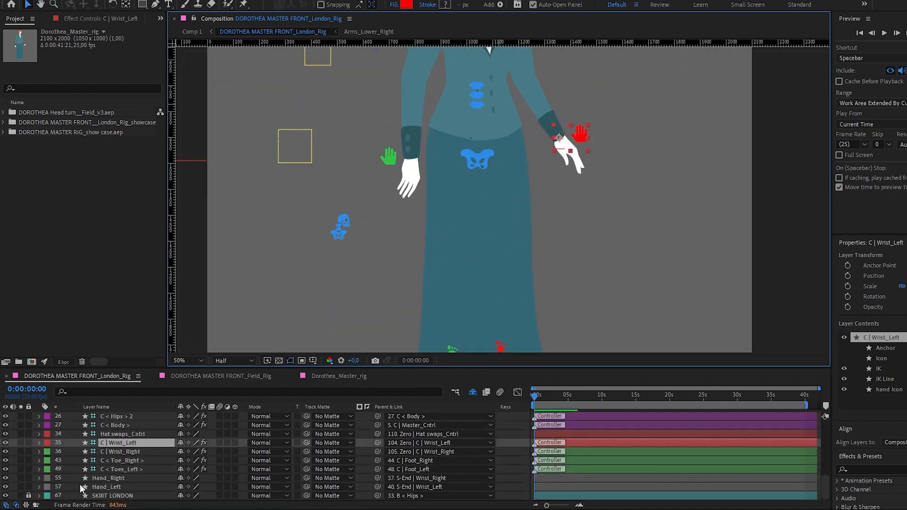
{"action": "left_click", "coordinate": [27, 495]}
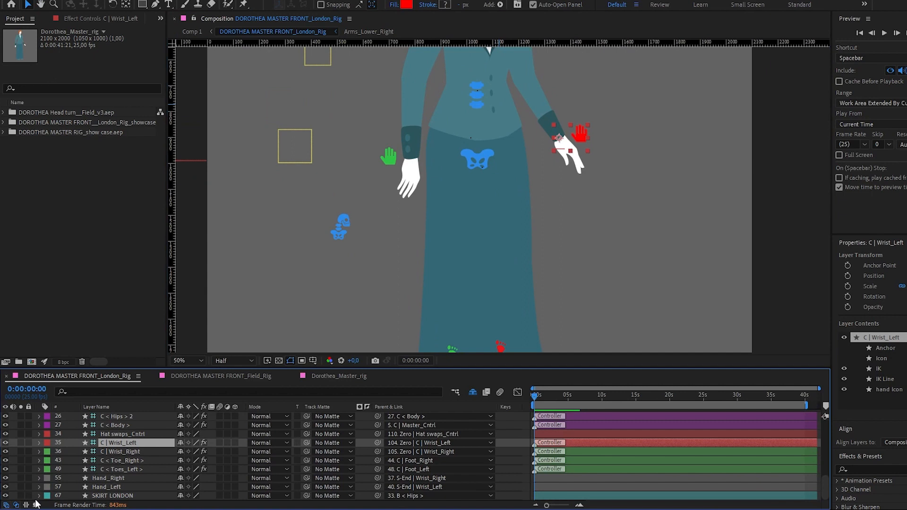
{"action": "left_click", "coordinate": [126, 496]}
- Try moving the left foot controller outward and showing the skirt's path points with the Pen tool, and undo the foot pose
{"action": "scroll", "coordinate": [568, 253], "scroll_direction": "down", "scroll_amount": 1}
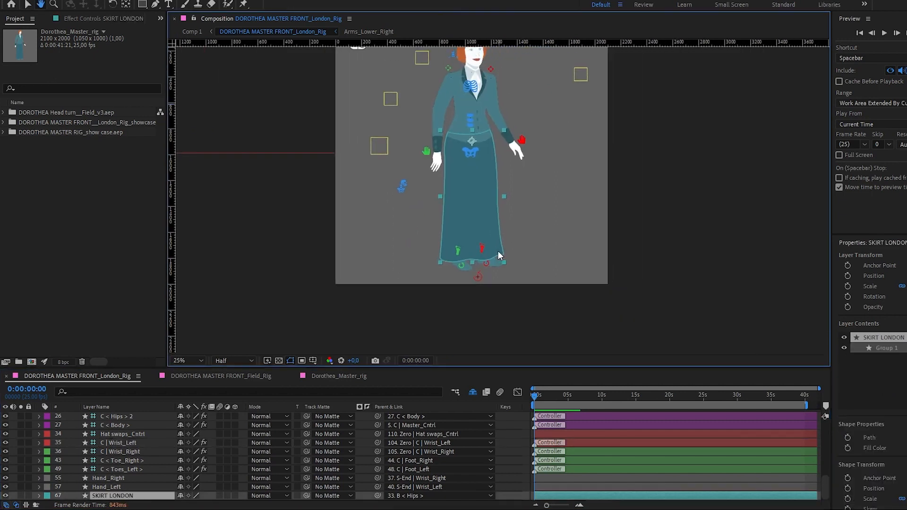
{"action": "key", "text": "v"}
{"action": "left_click", "coordinate": [522, 142]}
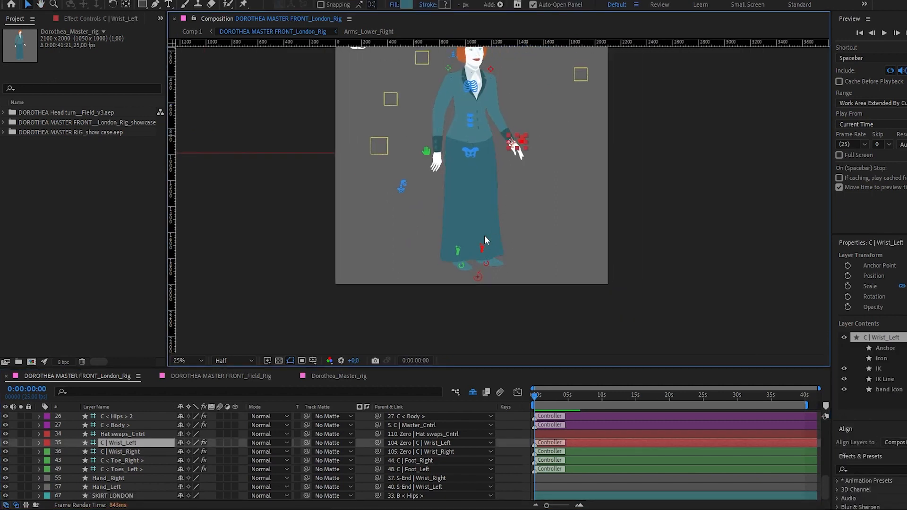
{"action": "left_click", "coordinate": [483, 250]}
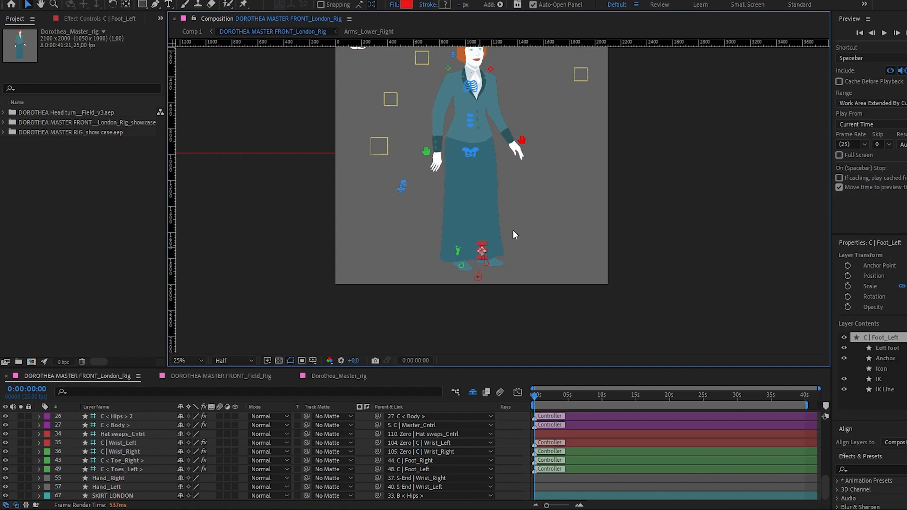
{"action": "left_click_drag", "start_coordinate": [483, 250], "coordinate": [518, 235]}
{"action": "left_click", "coordinate": [485, 239]}
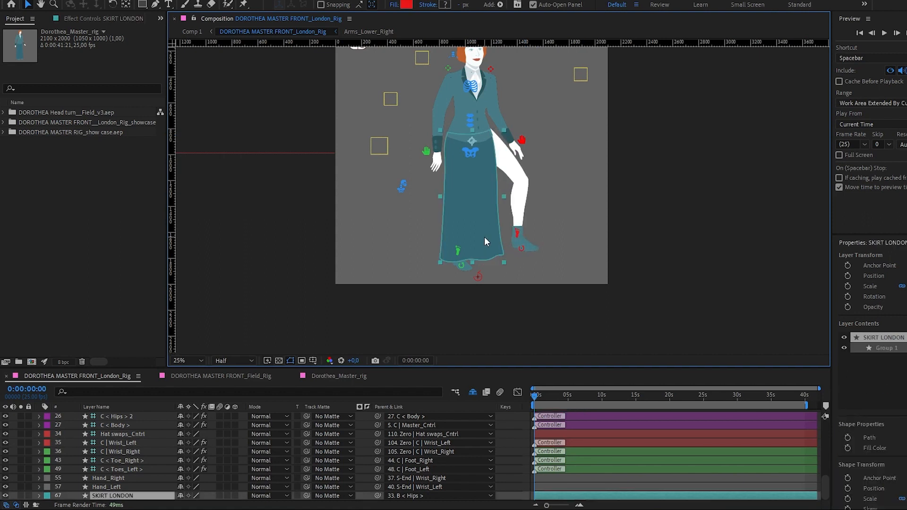
{"action": "key", "text": "g"}
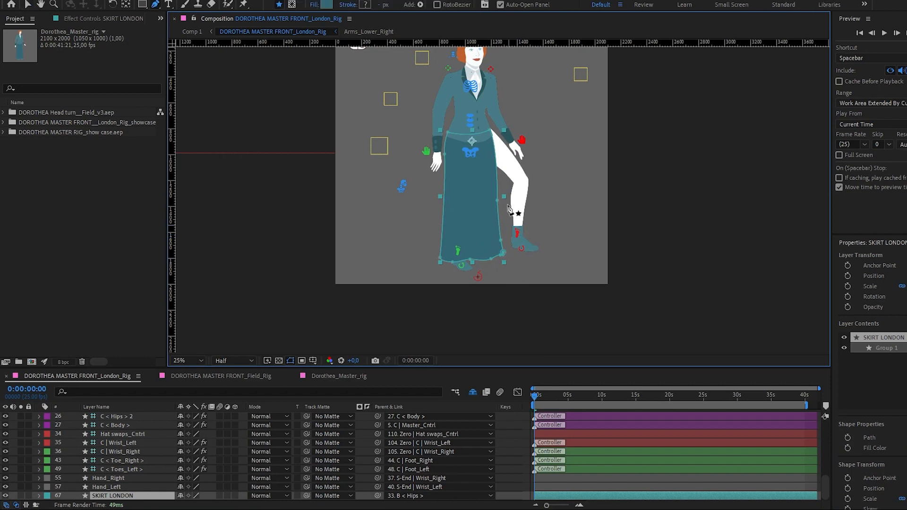
{"action": "key", "text": "v"}
{"action": "key", "text": "ctrl+z"}
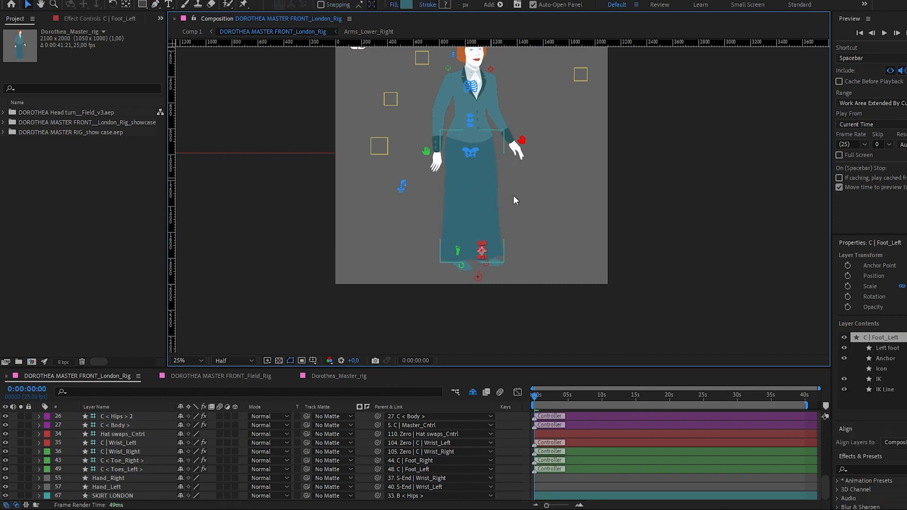
- Select the C < Body > controller of the rig, framing the hips and skirt
{"action": "scroll", "coordinate": [507, 178], "scroll_direction": "up", "scroll_amount": 2}
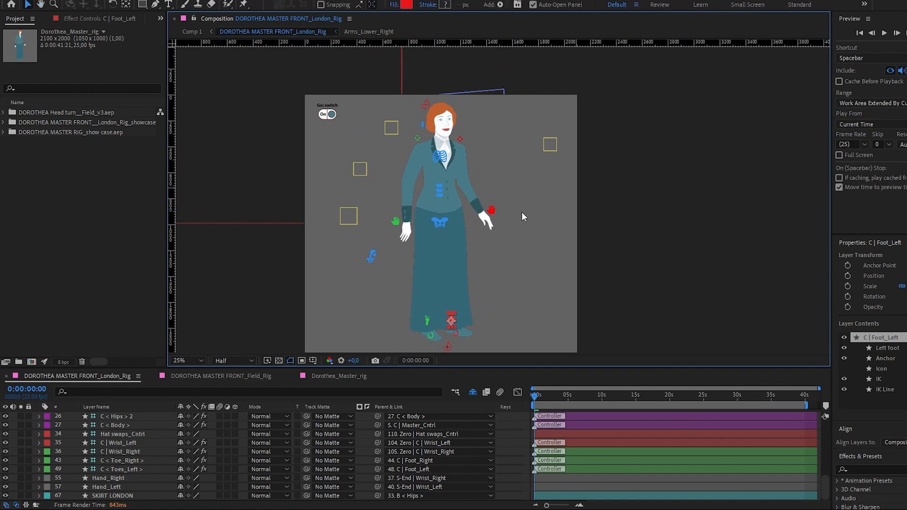
{"action": "key", "text": "space"}
{"action": "mouse_move", "coordinate": [435, 229]}
{"action": "left_mouse_down"}
{"action": "mouse_move", "coordinate": [575, 205]}
{"action": "mouse_move", "coordinate": [600, 104]}
{"action": "mouse_move", "coordinate": [560, 131]}
{"action": "mouse_move", "coordinate": [461, 113]}
{"action": "mouse_move", "coordinate": [506, 149]}
{"action": "mouse_move", "coordinate": [551, 153]}
{"action": "left_mouse_up"}
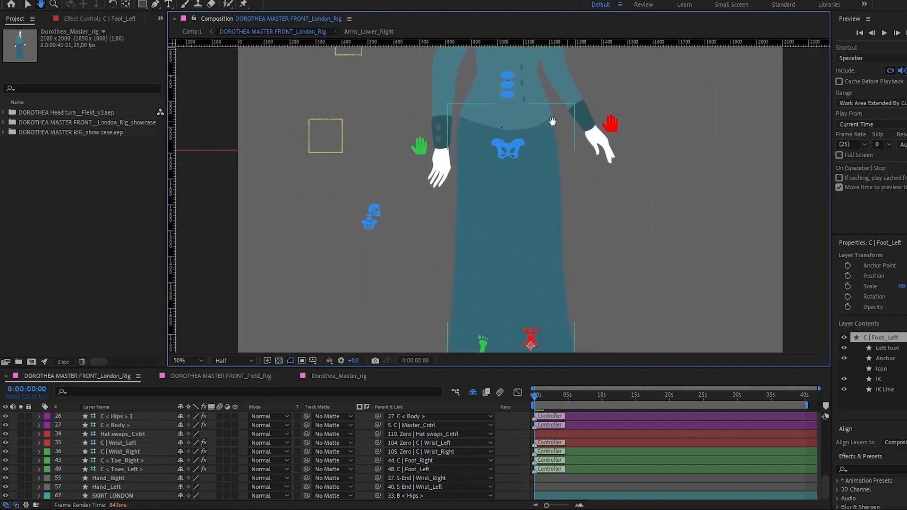
{"action": "left_click", "coordinate": [498, 200]}
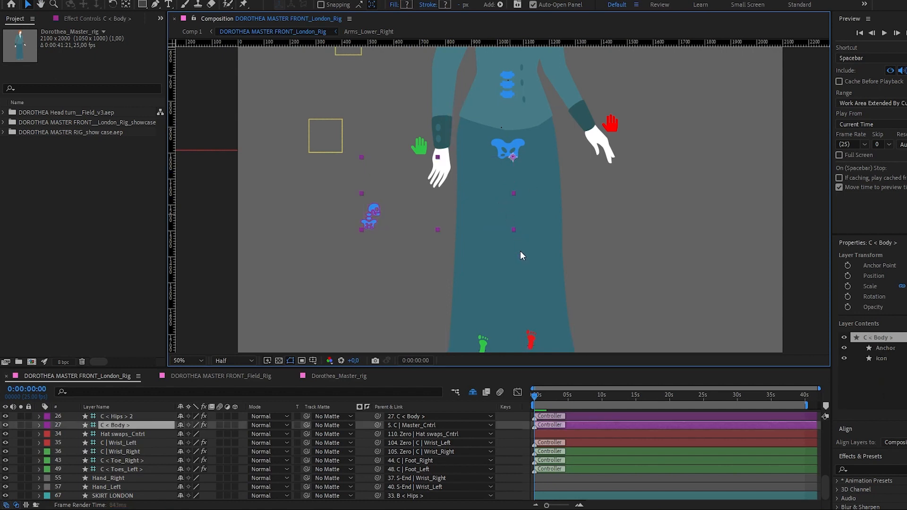
- Select the SKIRT LONDON layer and examine the rig from the head and torso down to the skirt hem and feet
{"action": "left_click", "coordinate": [476, 217]}
{"action": "left_click_drag", "start_coordinate": [521, 143], "coordinate": [442, 94]}
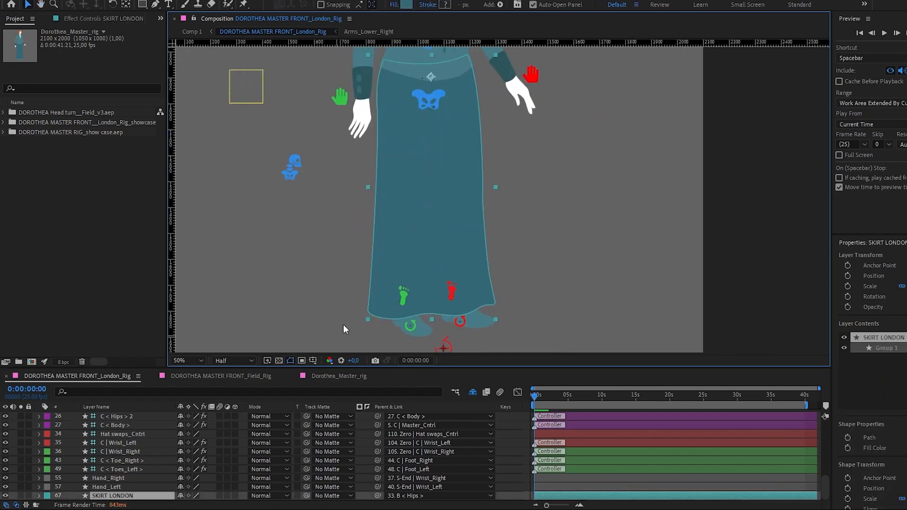
{"action": "left_click_drag", "start_coordinate": [468, 205], "coordinate": [540, 401]}
{"action": "left_click_drag", "start_coordinate": [568, 166], "coordinate": [543, 186]}
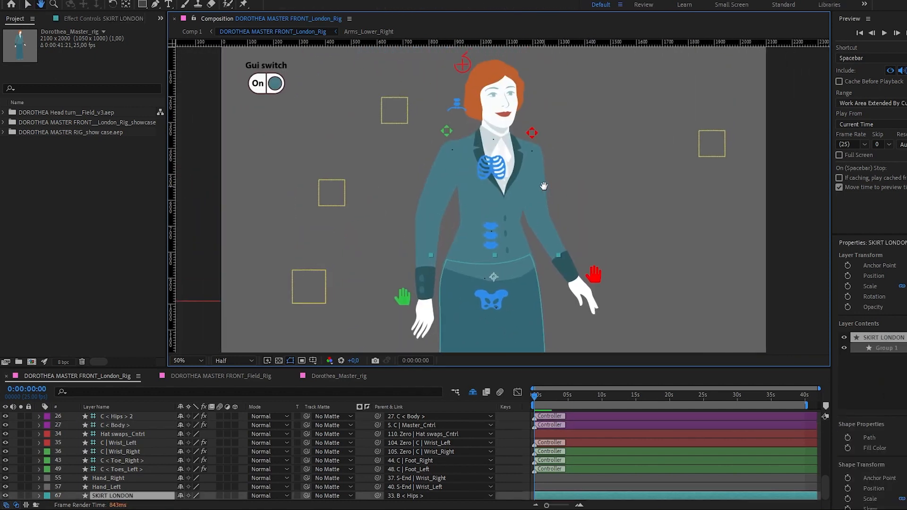
{"action": "left_click_drag", "start_coordinate": [570, 239], "coordinate": [575, 216]}
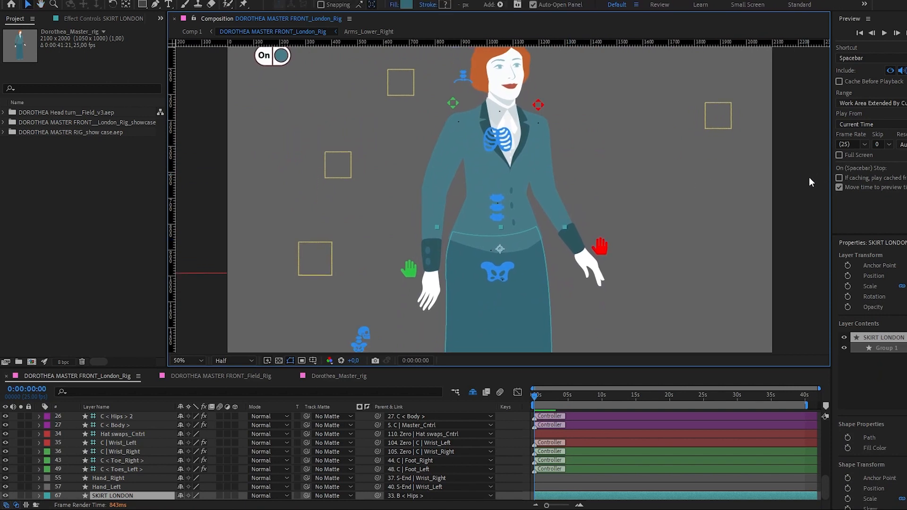
{"action": "left_click_drag", "start_coordinate": [496, 352], "coordinate": [572, 173]}
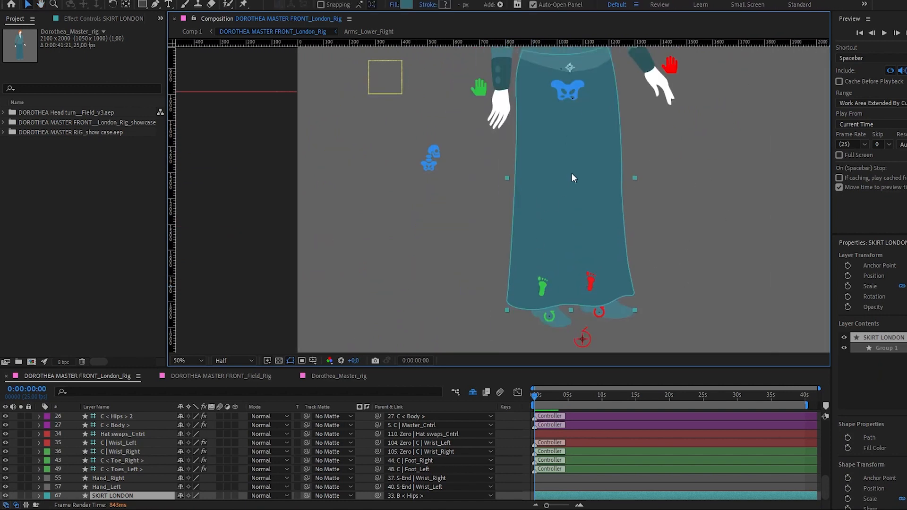
{"action": "left_click_drag", "start_coordinate": [569, 74], "coordinate": [561, 229]}
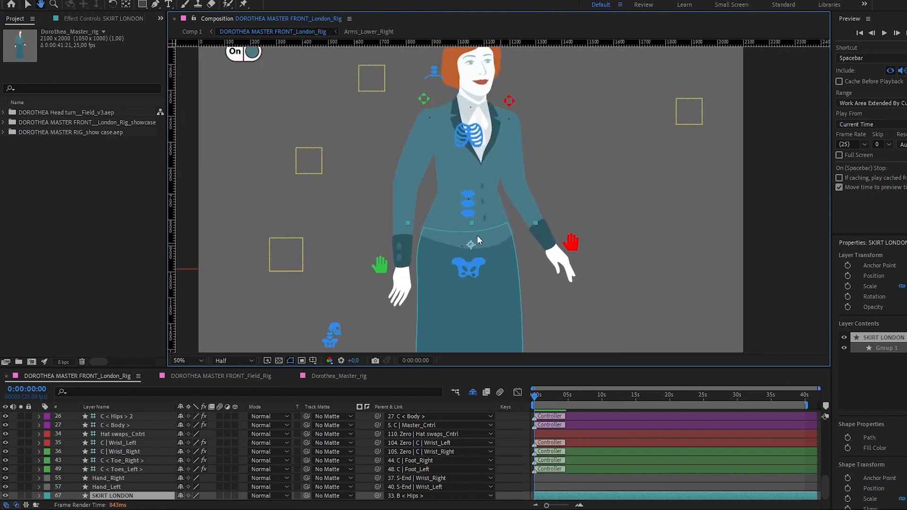
- Select the C | Wrist_Left controller and frame the upper body
{"action": "key", "text": "v"}
{"action": "left_click", "coordinate": [572, 243]}
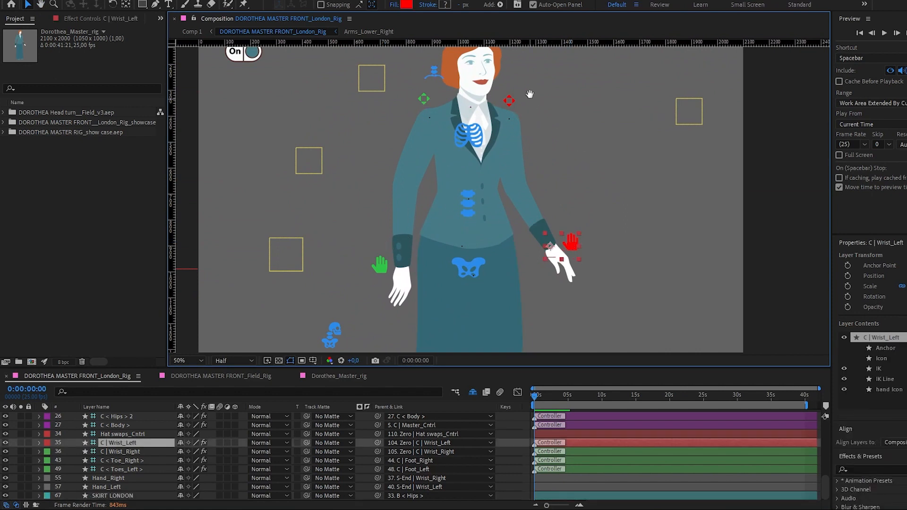
{"action": "left_click_drag", "start_coordinate": [530, 95], "coordinate": [532, 107]}
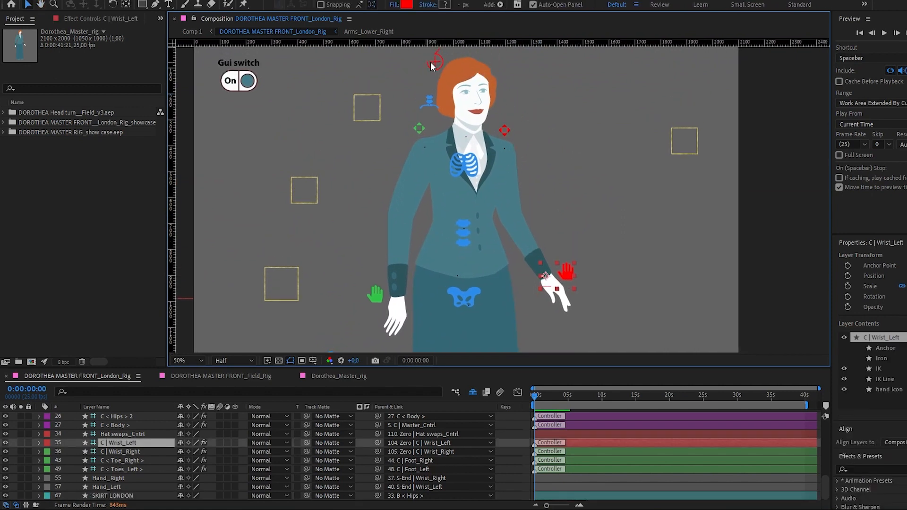
- Try shifting the C < Chest > controller sideways and moving the hips controller, and undo the pose
{"action": "left_click_drag", "start_coordinate": [521, 119], "coordinate": [481, 135]}
{"action": "left_click", "coordinate": [422, 184]}
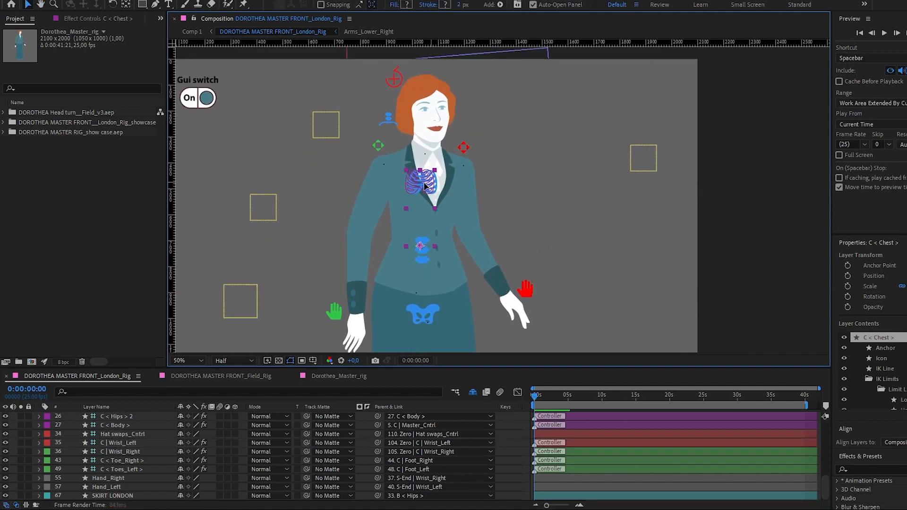
{"action": "left_click_drag", "start_coordinate": [424, 185], "coordinate": [437, 185]}
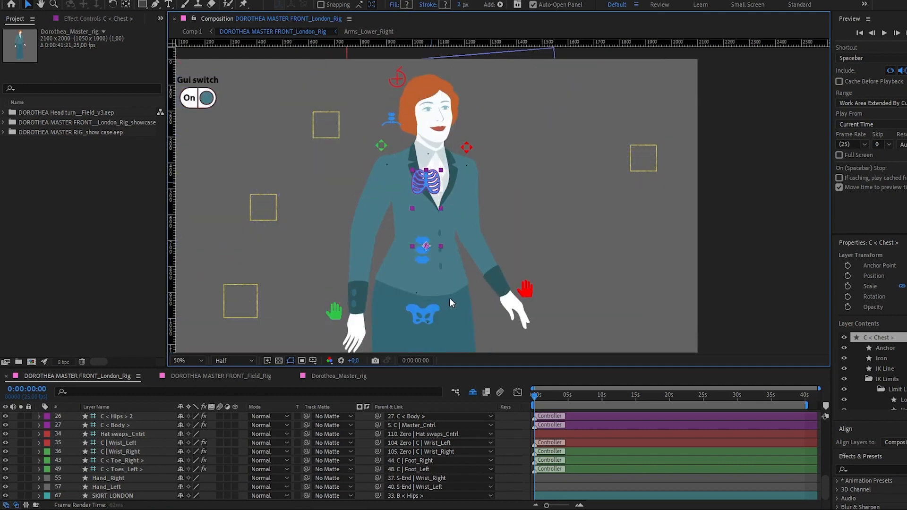
{"action": "left_click_drag", "start_coordinate": [422, 313], "coordinate": [447, 233]}
{"action": "key", "text": "ctrl+z"}
- Try moving the C < Hips > 2 controller while viewing the waist up close, and undo the move
{"action": "key", "text": "space"}
{"action": "scroll", "coordinate": [429, 241], "scroll_direction": "up", "scroll_amount": 1}
{"action": "key", "text": "space"}
{"action": "left_click_drag", "start_coordinate": [547, 227], "coordinate": [691, 257]}
{"action": "left_click_drag", "start_coordinate": [493, 315], "coordinate": [503, 312]}
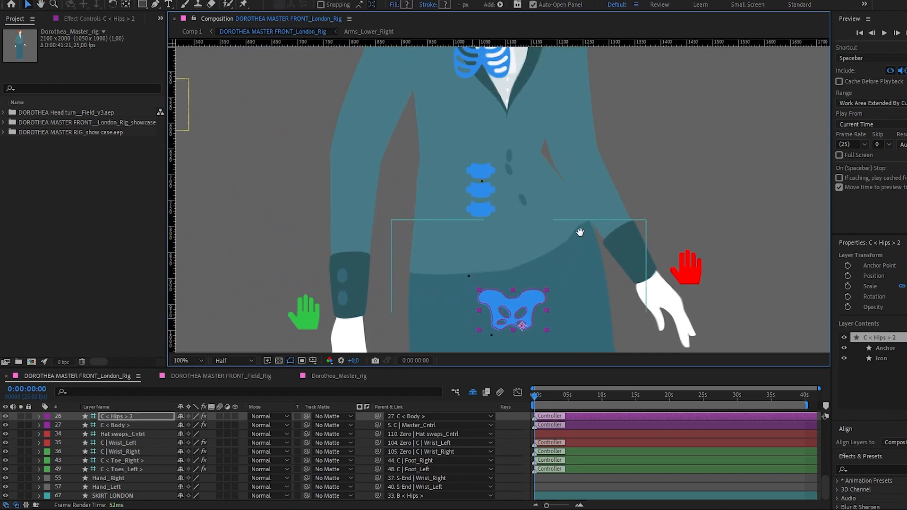
{"action": "key", "text": "space"}
{"action": "left_click_drag", "start_coordinate": [555, 254], "coordinate": [468, 240]}
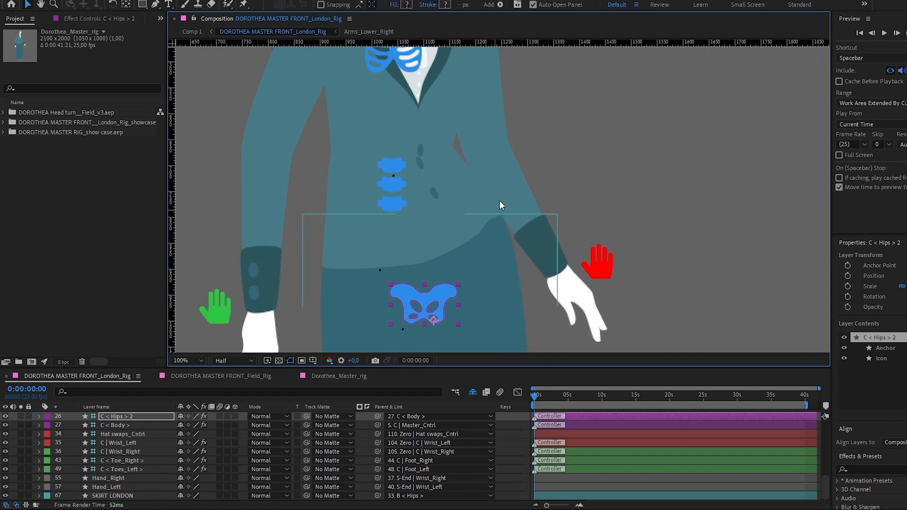
{"action": "scroll", "coordinate": [524, 233], "scroll_direction": "down", "scroll_amount": 1}
{"action": "key", "text": "space"}
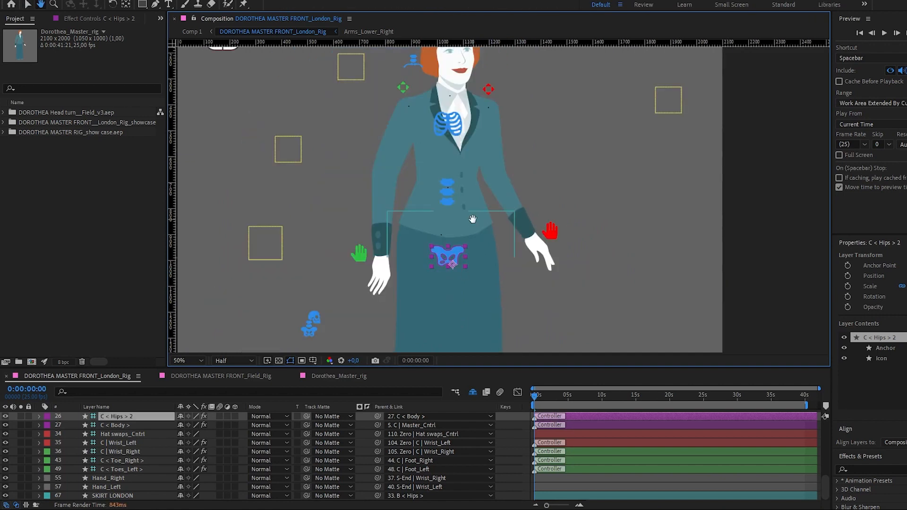
- Try swinging the C < Hips > 2 controller toward the character's right hand, and undo the move
{"action": "left_click_drag", "start_coordinate": [472, 243], "coordinate": [433, 291]}
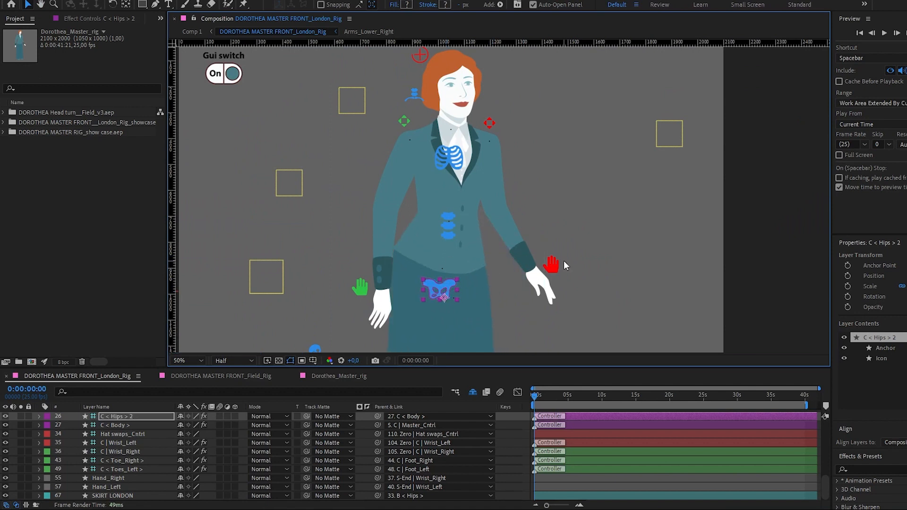
{"action": "key", "text": "ctrl+z"}
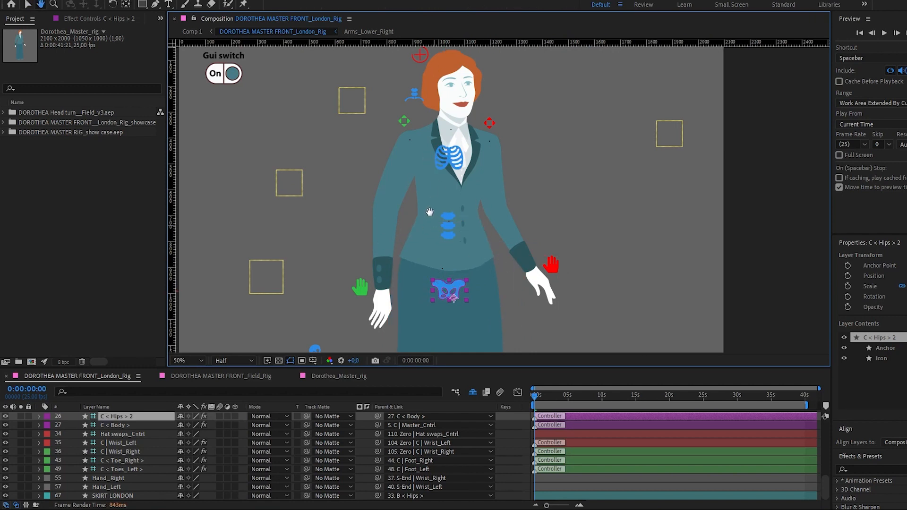
{"action": "scroll", "coordinate": [453, 184], "scroll_direction": "down", "scroll_amount": 2}
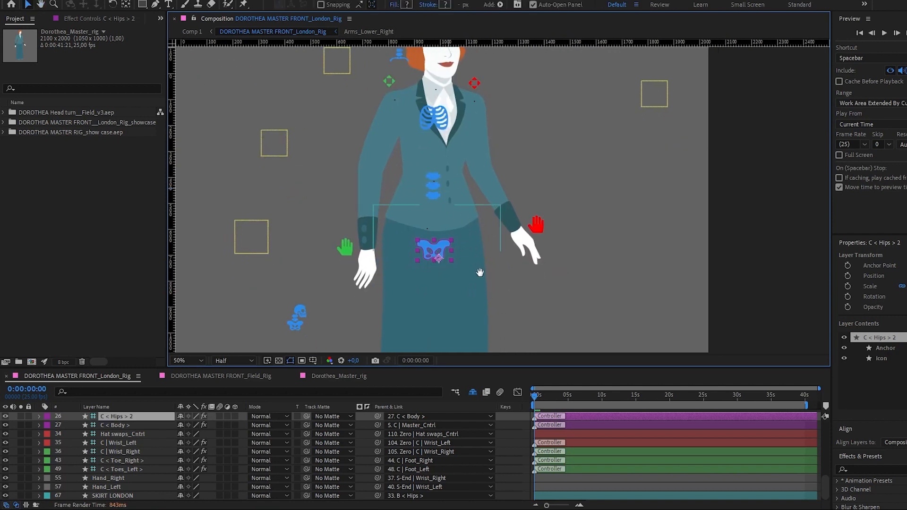
- Move the C | Wrist_Left controller slightly up and toward the body
{"action": "scroll", "coordinate": [483, 168], "scroll_direction": "up", "scroll_amount": 4}
{"action": "left_click", "coordinate": [559, 317]}
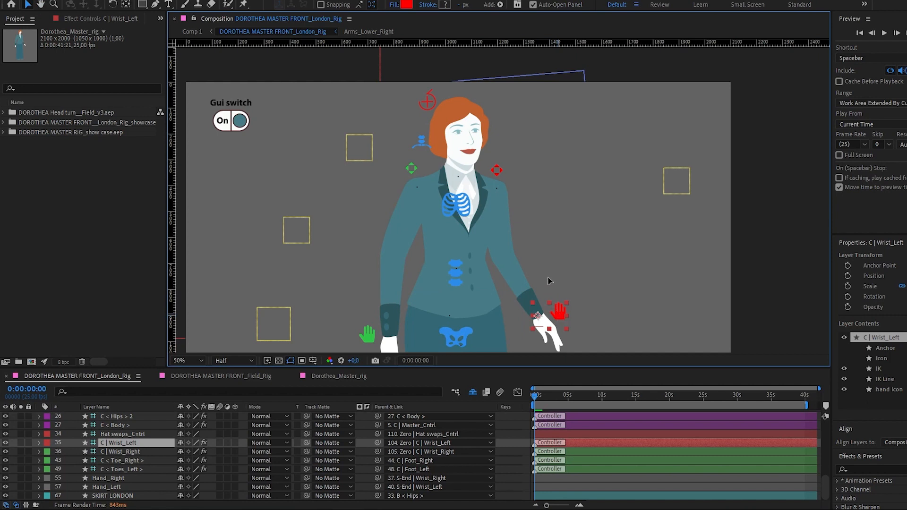
{"action": "mouse_move", "coordinate": [557, 315]}
{"action": "left_mouse_down"}
{"action": "mouse_move", "coordinate": [586, 203]}
{"action": "mouse_move", "coordinate": [608, 237]}
{"action": "mouse_move", "coordinate": [612, 272]}
{"action": "mouse_move", "coordinate": [545, 309]}
{"action": "mouse_move", "coordinate": [554, 309]}
{"action": "left_mouse_up"}
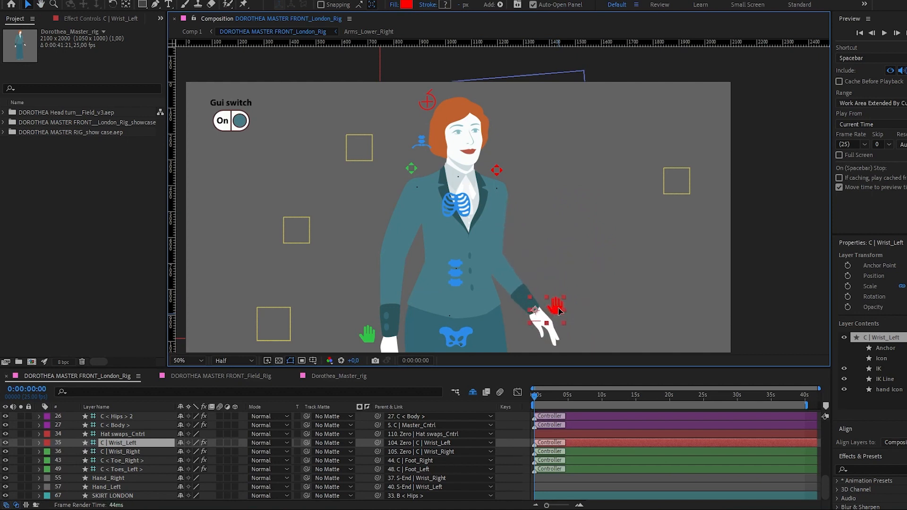
- Try shifting the shoulders controller beside the head slightly toward the face
{"action": "key", "text": "h"}
{"action": "left_click_drag", "start_coordinate": [429, 278], "coordinate": [453, 274]}
{"action": "key", "text": "v"}
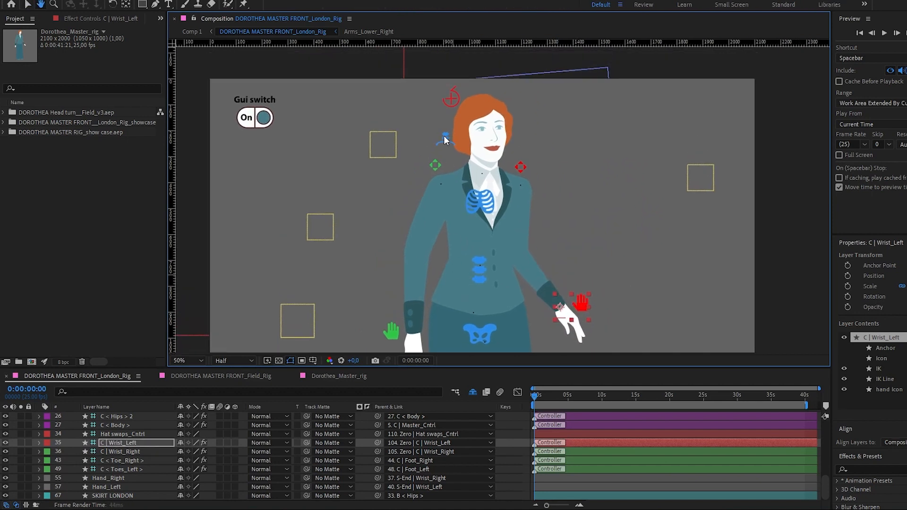
{"action": "left_click", "coordinate": [446, 141]}
{"action": "left_click_drag", "start_coordinate": [444, 142], "coordinate": [449, 144]}
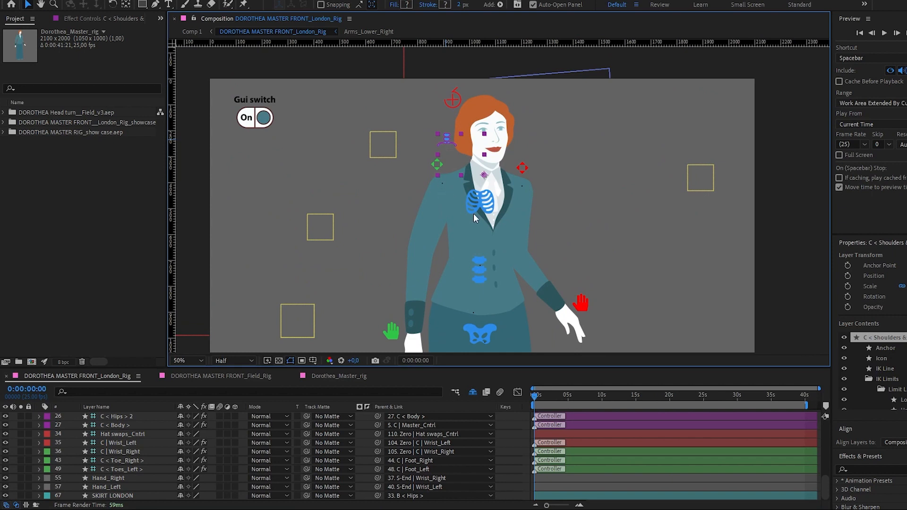
- Try raising the C | Wrist_Right controller so the right elbow bends outward, and undo the arm pose
{"action": "left_click_drag", "start_coordinate": [475, 217], "coordinate": [449, 201]}
{"action": "key", "text": "v"}
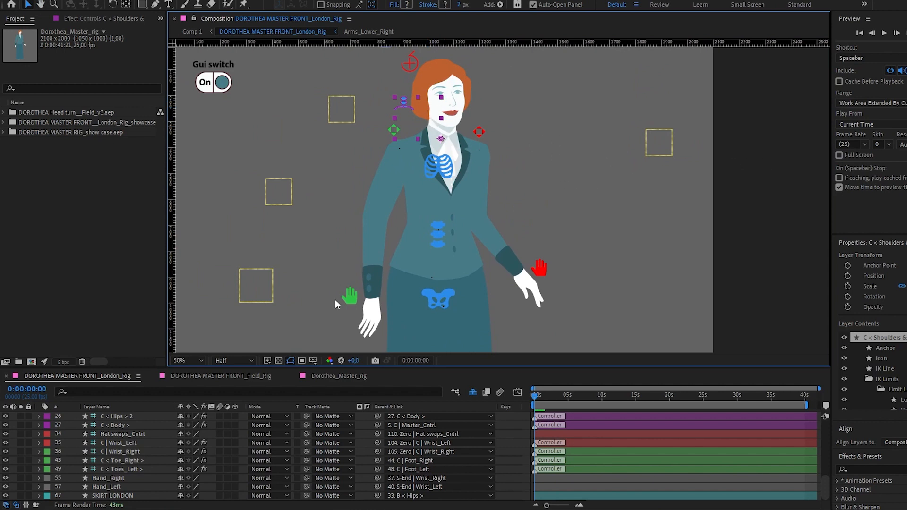
{"action": "left_click", "coordinate": [353, 300]}
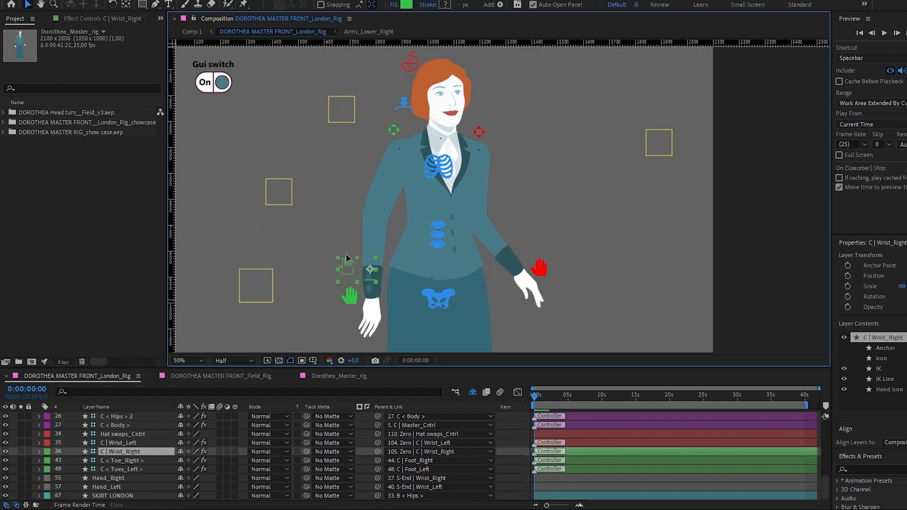
{"action": "left_click_drag", "start_coordinate": [346, 257], "coordinate": [349, 250]}
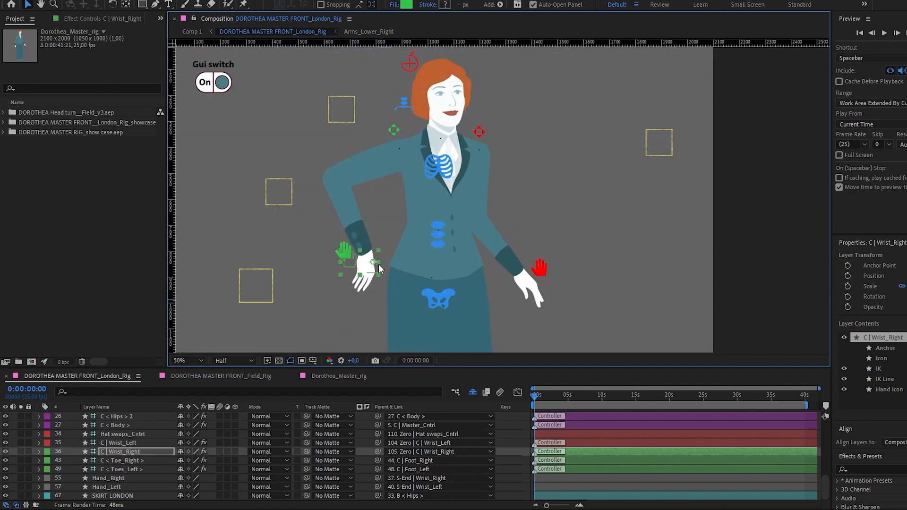
{"action": "key", "text": "ctrl+z"}
- Lower the C | Wrist_Left controller slightly to adjust the bend of the left arm
{"action": "left_click_drag", "start_coordinate": [436, 262], "coordinate": [438, 202]}
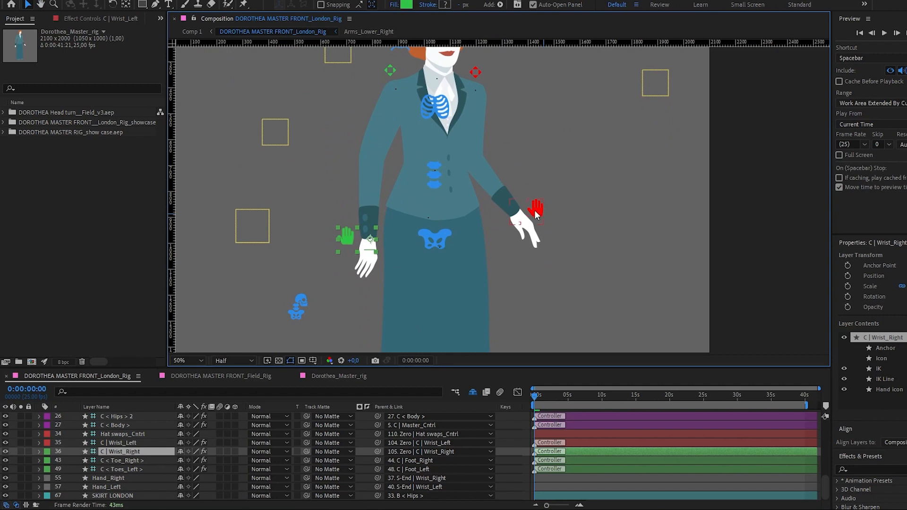
{"action": "mouse_move", "coordinate": [535, 210]}
{"action": "left_mouse_down"}
{"action": "mouse_move", "coordinate": [543, 226]}
{"action": "mouse_move", "coordinate": [534, 210]}
{"action": "left_mouse_up"}
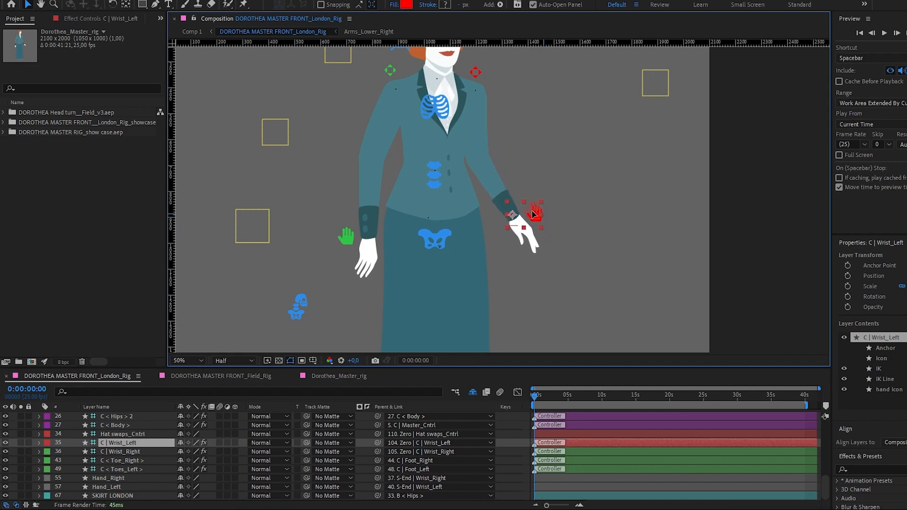
{"action": "key", "text": "h"}
{"action": "left_click_drag", "start_coordinate": [445, 254], "coordinate": [476, 320]}
{"action": "key", "text": "v"}
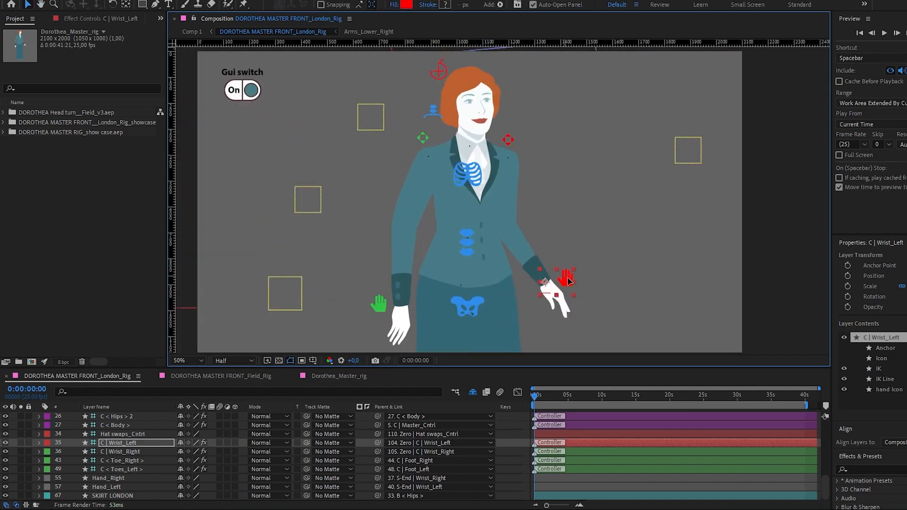
- Try lowering the shoulders controller beside the head slightly to test the shoulder and head movement
{"action": "key", "text": "h"}
{"action": "left_click_drag", "start_coordinate": [443, 95], "coordinate": [446, 125]}
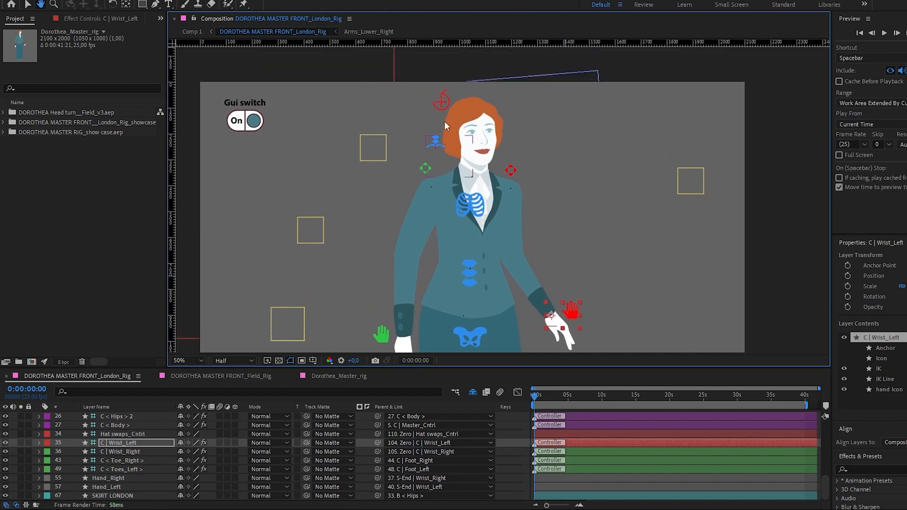
{"action": "key", "text": "v"}
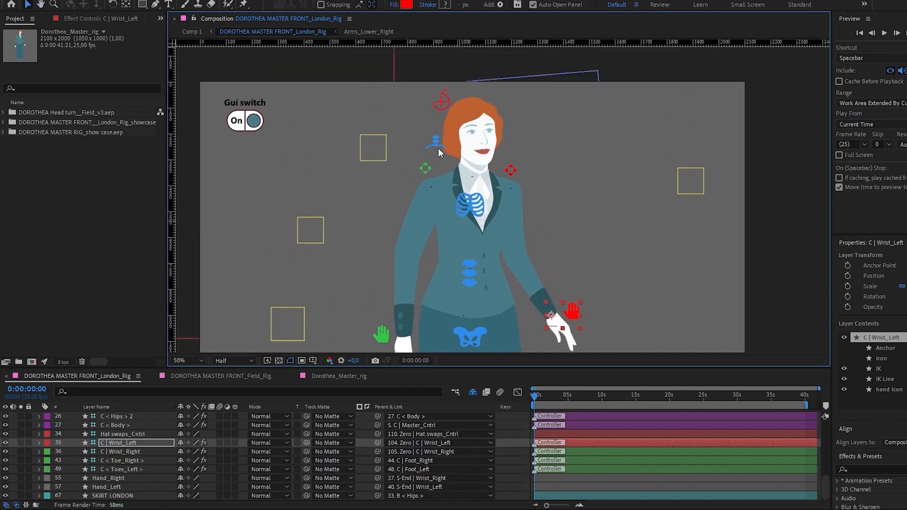
{"action": "left_click", "coordinate": [438, 140]}
{"action": "left_click_drag", "start_coordinate": [435, 144], "coordinate": [438, 147]}
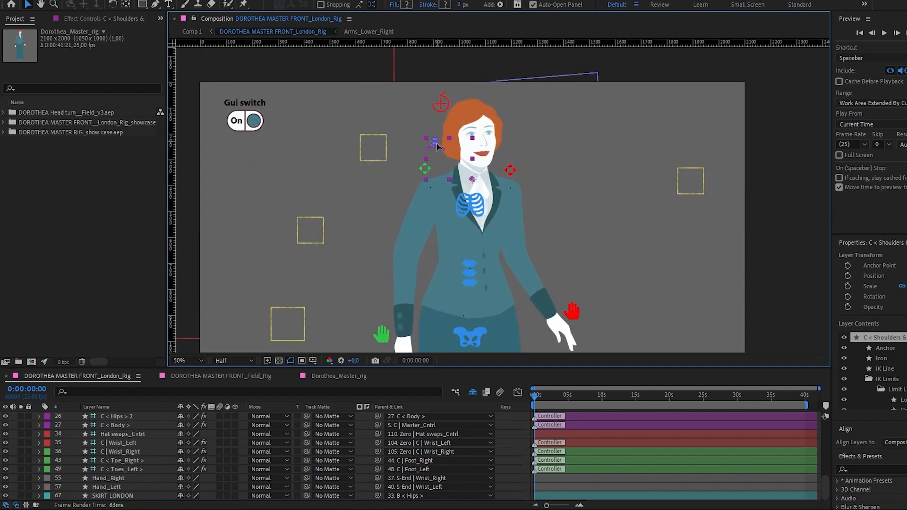
- Raise the left shoulder controller slightly, undoing and reapplying the move to compare the shoulder pose
{"action": "left_click", "coordinate": [511, 170]}
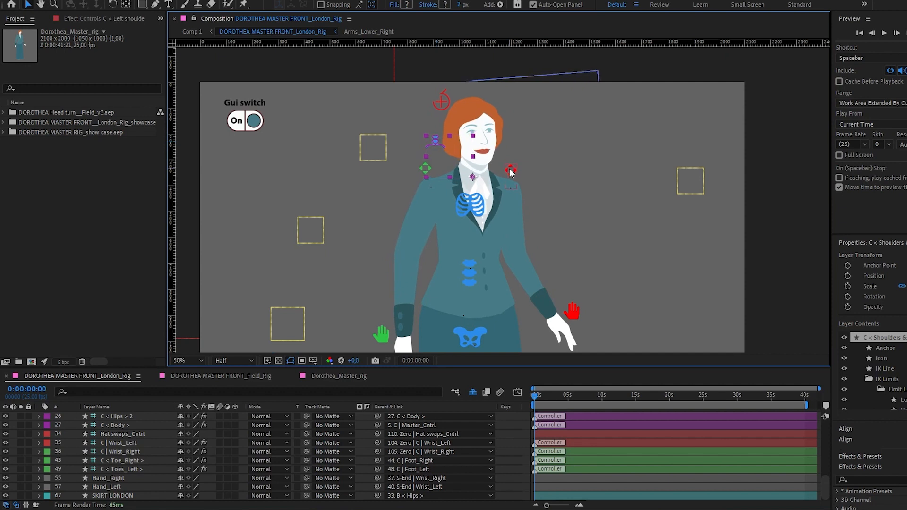
{"action": "scroll", "coordinate": [502, 198], "scroll_direction": "up", "scroll_amount": 2}
{"action": "key", "text": "h"}
{"action": "left_click_drag", "start_coordinate": [484, 211], "coordinate": [451, 261]}
{"action": "key", "text": "v"}
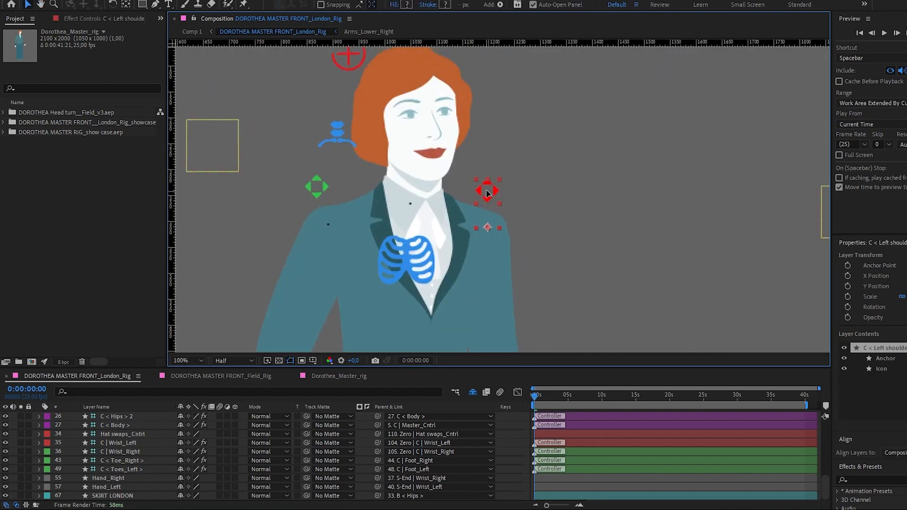
{"action": "left_click_drag", "start_coordinate": [487, 192], "coordinate": [487, 187]}
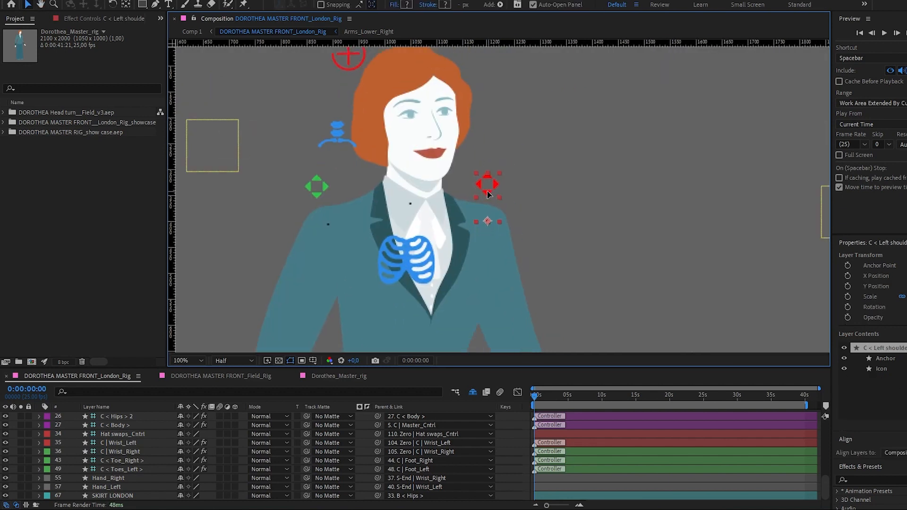
{"action": "key", "text": "ctrl+z"}
{"action": "key", "text": "ctrl+shift+z"}
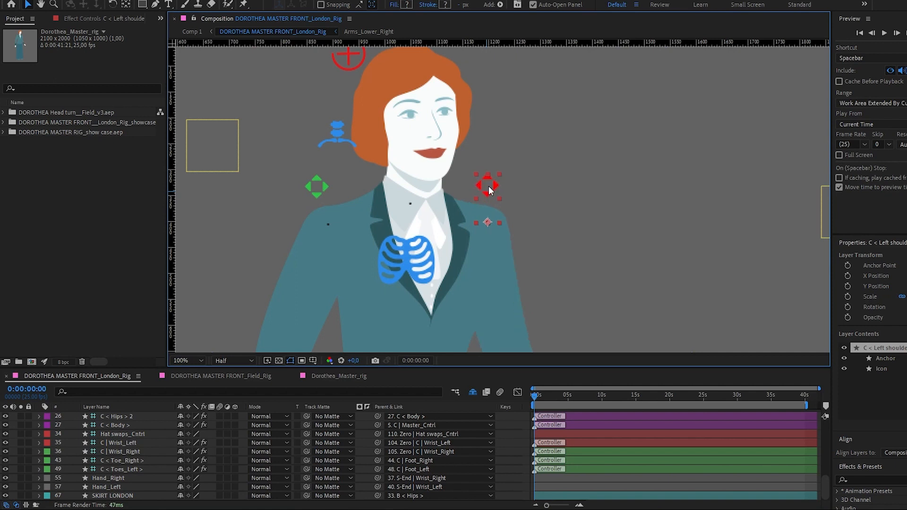
- Try raising the right shoulder controller, and undo the move
{"action": "left_click", "coordinate": [317, 184]}
{"action": "left_click_drag", "start_coordinate": [317, 184], "coordinate": [317, 182]}
{"action": "key", "text": "ctrl+z"}
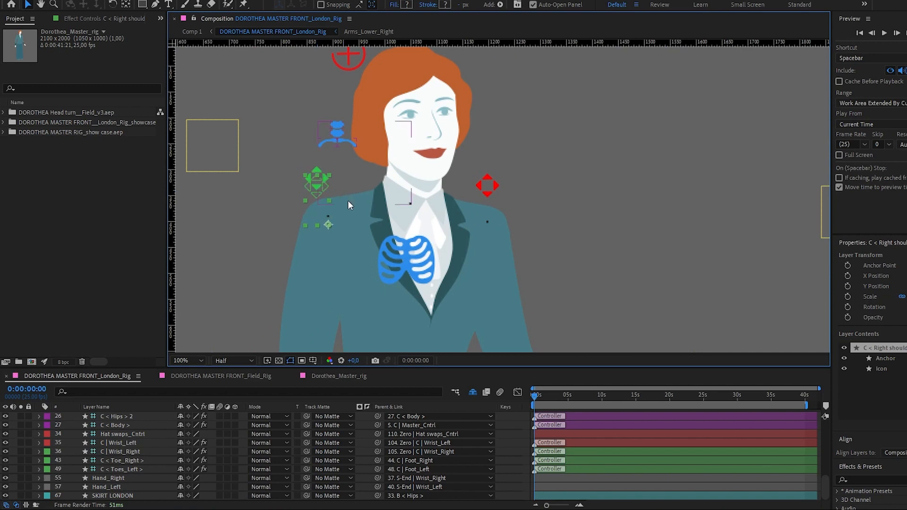
- Select the C < Chest > controller, followed by the left shoulder controller
{"action": "left_click_drag", "start_coordinate": [399, 258], "coordinate": [425, 216]}
{"action": "left_click", "coordinate": [426, 216]}
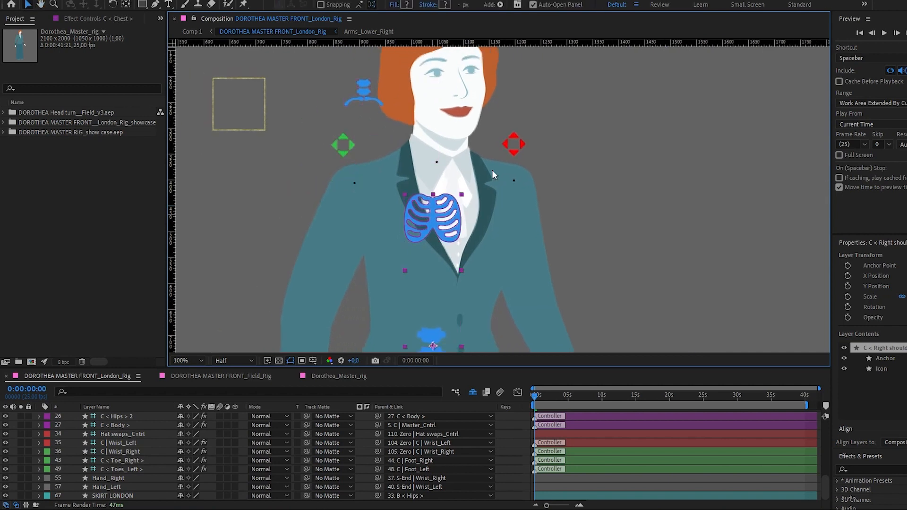
{"action": "left_click", "coordinate": [525, 147]}
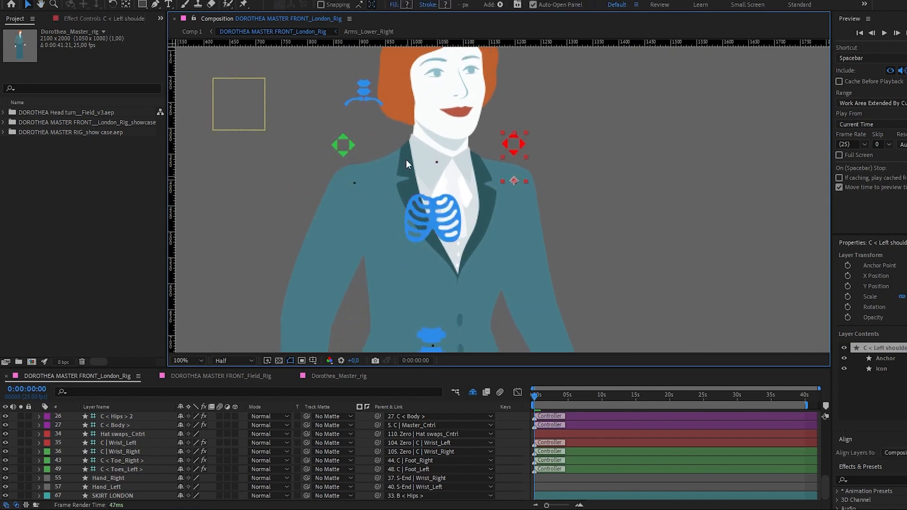
- Try raising the right and left shoulder controllers slightly, and undo both moves
{"action": "left_click", "coordinate": [343, 150]}
{"action": "left_click_drag", "start_coordinate": [344, 147], "coordinate": [348, 138]}
{"action": "left_click", "coordinate": [517, 146]}
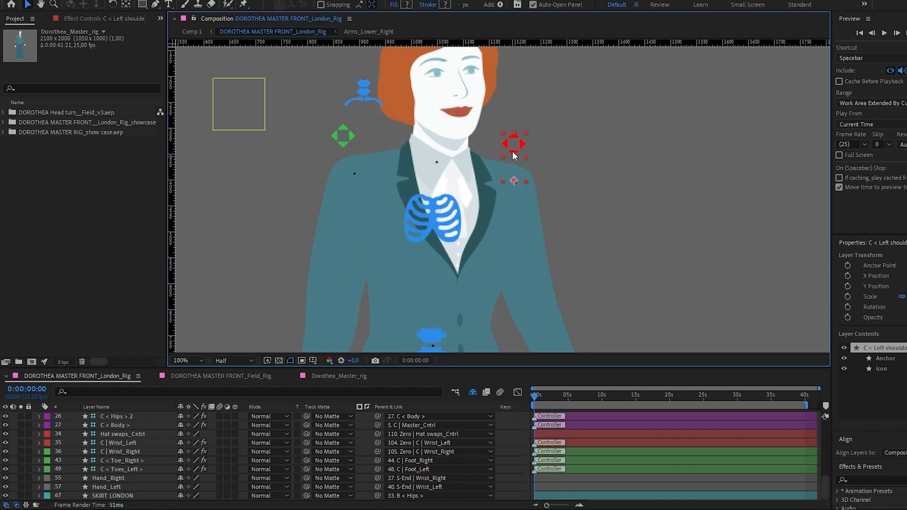
{"action": "left_click_drag", "start_coordinate": [512, 151], "coordinate": [514, 147]}
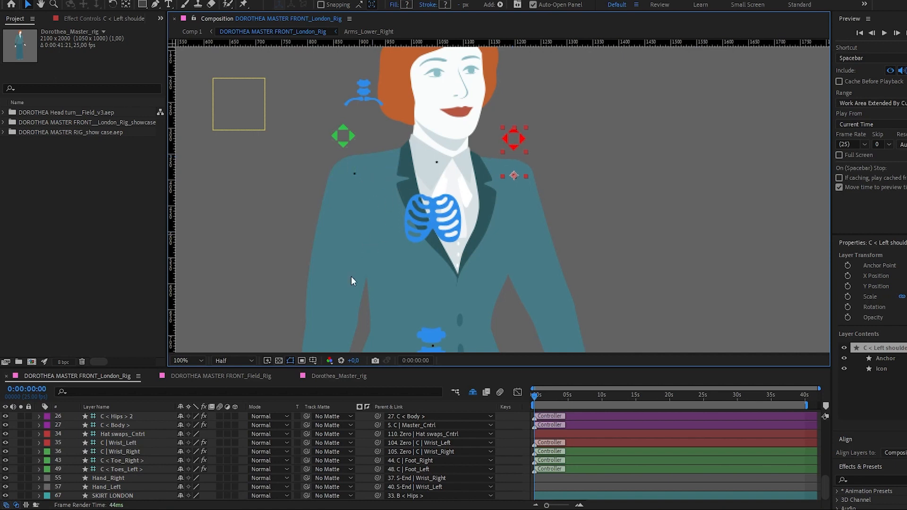
{"action": "key", "text": "ctrl+z"}
{"action": "key", "text": "ctrl+z"}
{"action": "key", "text": "ctrl+z"}
{"action": "key", "text": "ctrl+z"}
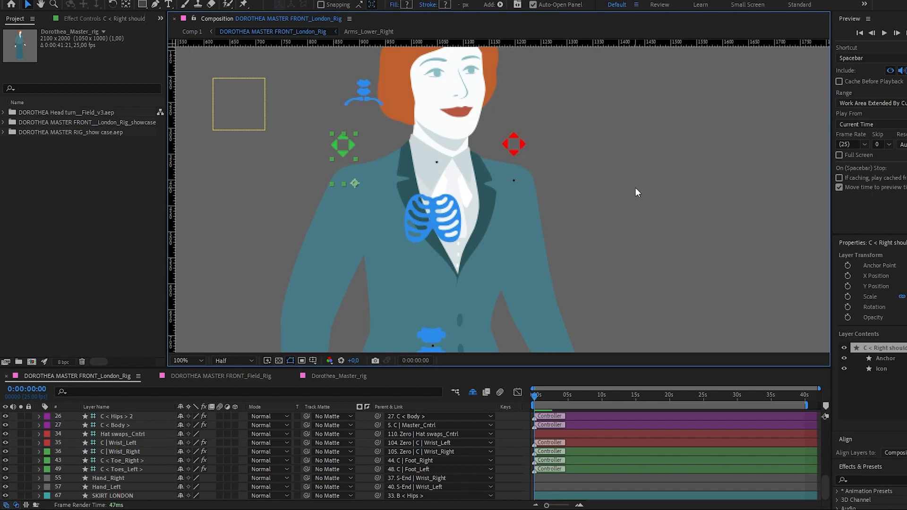
- Select the left shoulder controller, followed by the C < Body > controller beside the skirt
{"action": "left_click", "coordinate": [522, 143]}
{"action": "left_click_drag", "start_coordinate": [494, 131], "coordinate": [494, 148]}
{"action": "scroll", "coordinate": [543, 149], "scroll_direction": "down", "scroll_amount": 1}
{"action": "left_click_drag", "start_coordinate": [480, 211], "coordinate": [428, 192]}
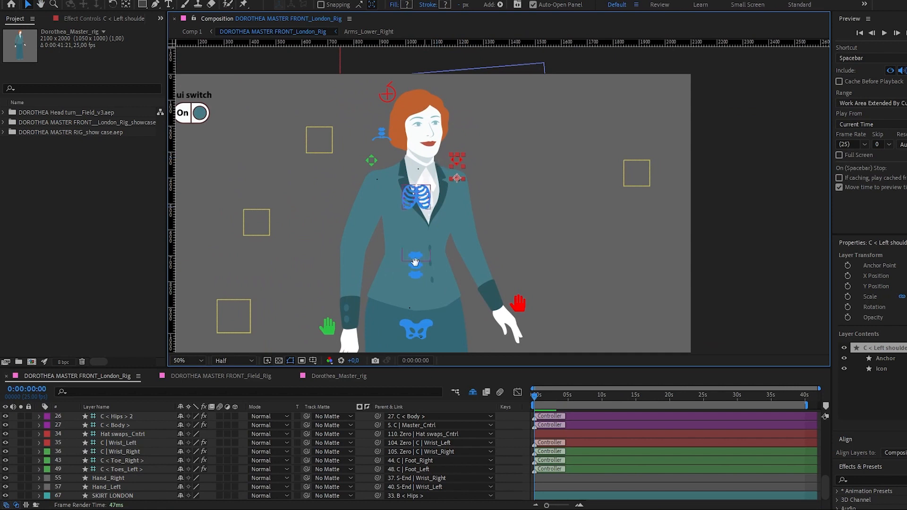
{"action": "left_click_drag", "start_coordinate": [409, 257], "coordinate": [464, 166]}
{"action": "scroll", "coordinate": [449, 183], "scroll_direction": "down", "scroll_amount": 1}
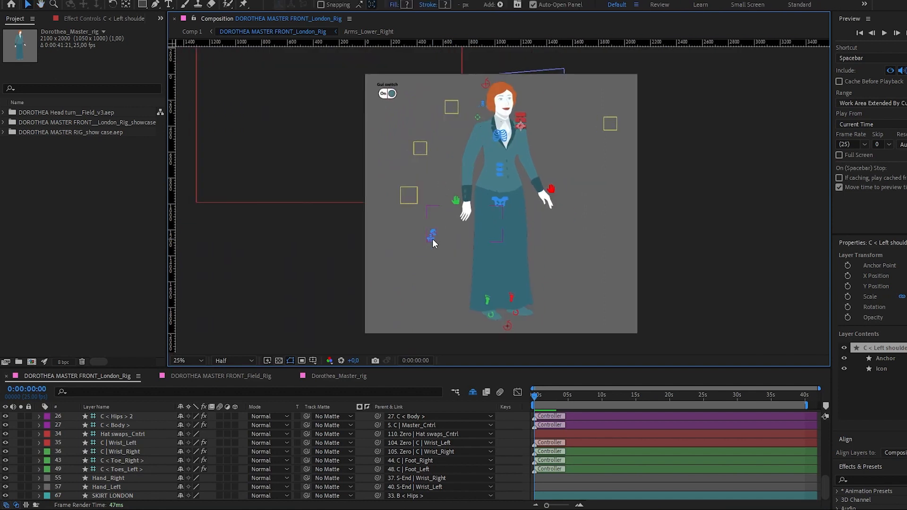
{"action": "left_click", "coordinate": [432, 239]}
{"action": "mouse_move", "coordinate": [431, 240]}
{"action": "left_mouse_down"}
{"action": "mouse_move", "coordinate": [430, 252]}
{"action": "mouse_move", "coordinate": [469, 239]}
{"action": "mouse_move", "coordinate": [430, 240]}
{"action": "left_mouse_up"}
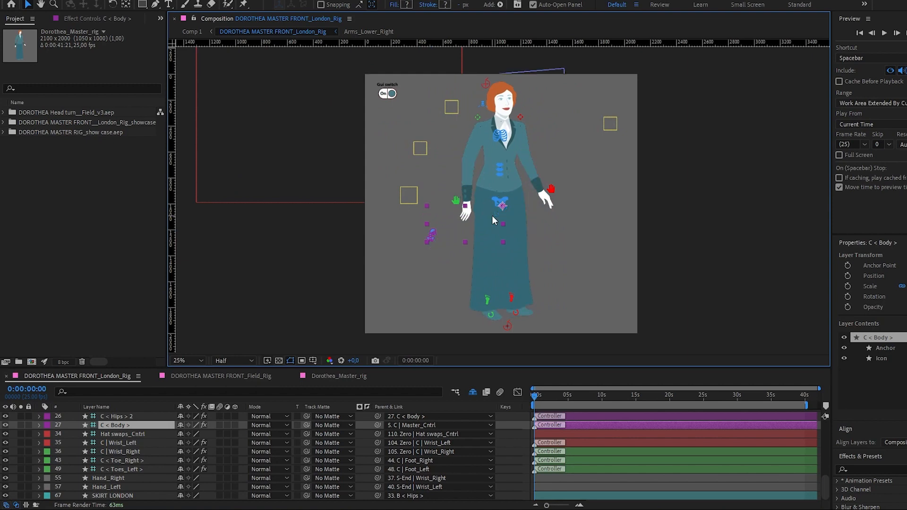
- Select the C < Hips > 2 controller on the pelvis
{"action": "left_click_drag", "start_coordinate": [511, 134], "coordinate": [583, 154]}
{"action": "scroll", "coordinate": [510, 169], "scroll_direction": "up", "scroll_amount": 2}
{"action": "left_click_drag", "start_coordinate": [552, 218], "coordinate": [537, 170]}
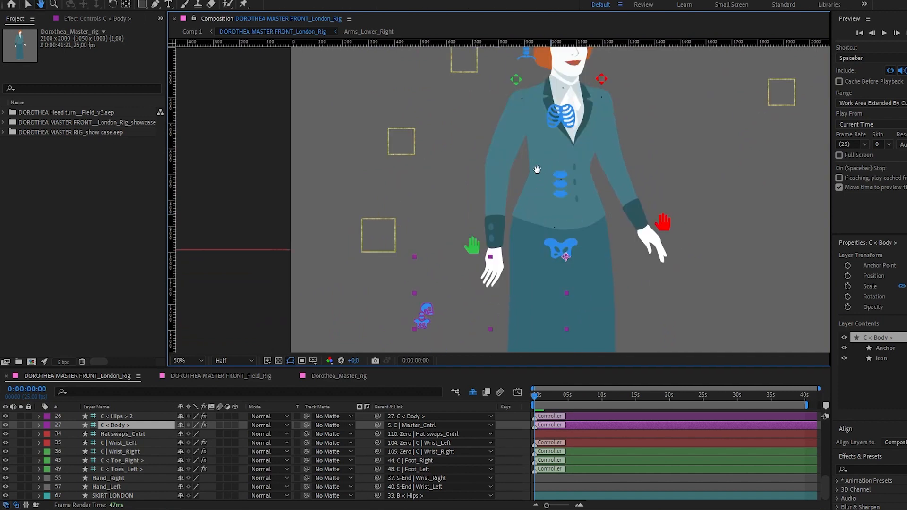
{"action": "scroll", "coordinate": [541, 162], "scroll_direction": "down", "scroll_amount": 2}
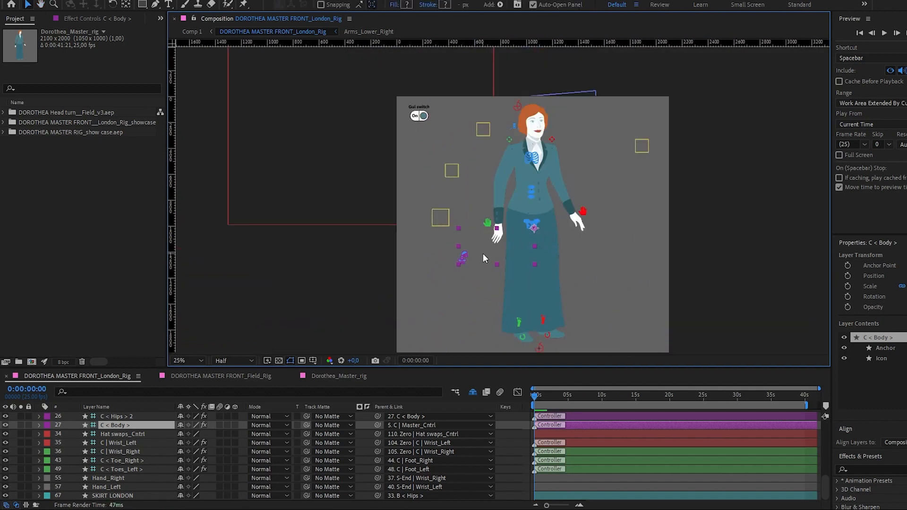
{"action": "left_click", "coordinate": [533, 228]}
{"action": "scroll", "coordinate": [549, 213], "scroll_direction": "up", "scroll_amount": 1}
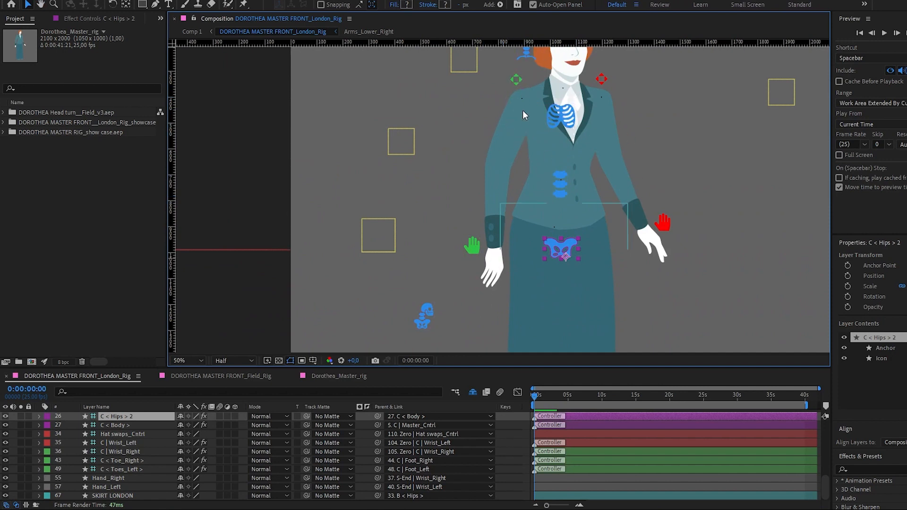
- Try shifting the chest controller sideways and repositioning the left and right wrist controllers, and undo all three moves
{"action": "left_click_drag", "start_coordinate": [623, 66], "coordinate": [572, 148]}
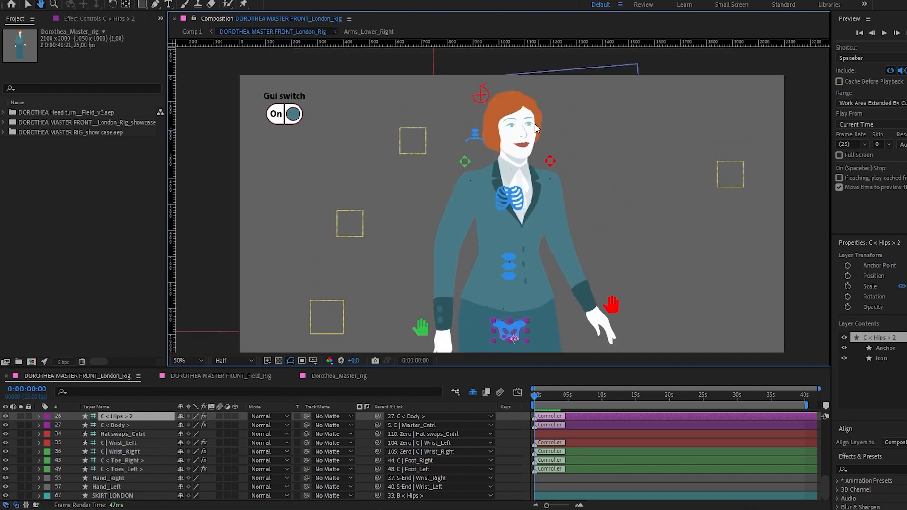
{"action": "left_click_drag", "start_coordinate": [571, 205], "coordinate": [554, 117]}
{"action": "key", "text": "v"}
{"action": "left_click", "coordinate": [540, 121]}
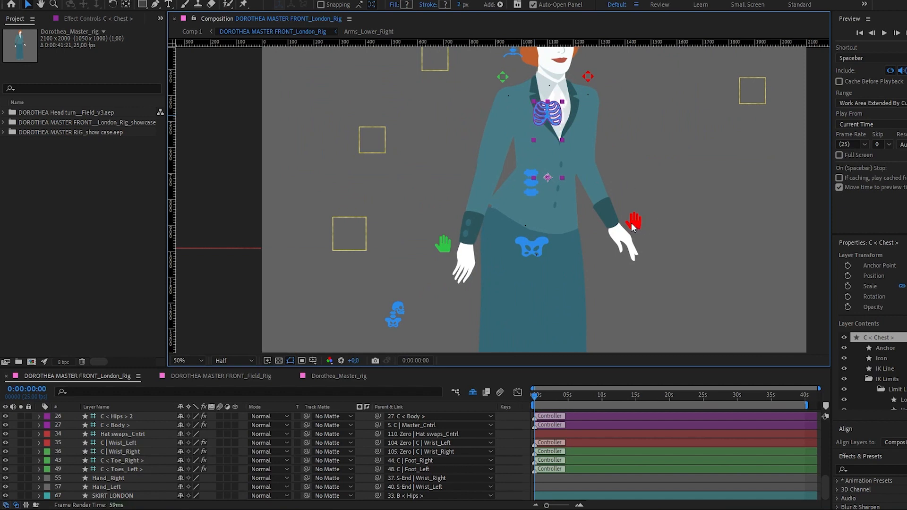
{"action": "left_click_drag", "start_coordinate": [634, 227], "coordinate": [629, 225]}
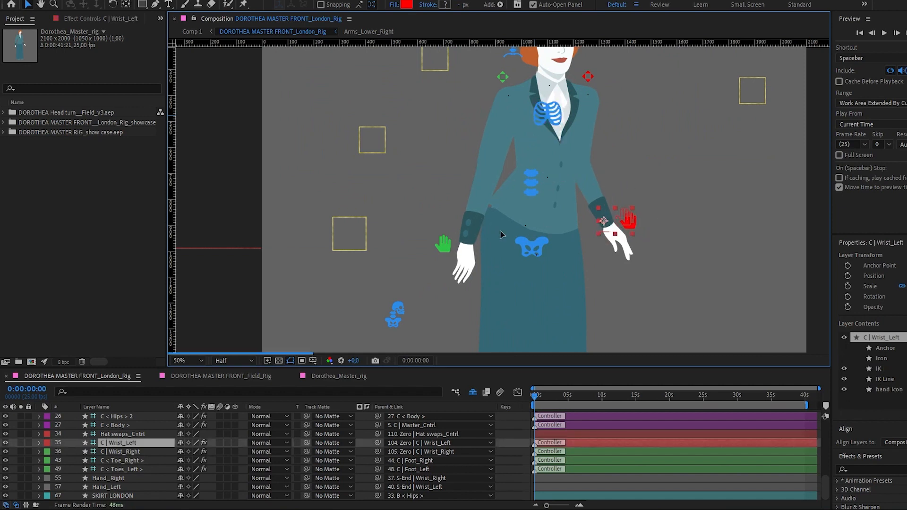
{"action": "left_click_drag", "start_coordinate": [447, 243], "coordinate": [450, 229]}
{"action": "left_click_drag", "start_coordinate": [592, 143], "coordinate": [555, 190]}
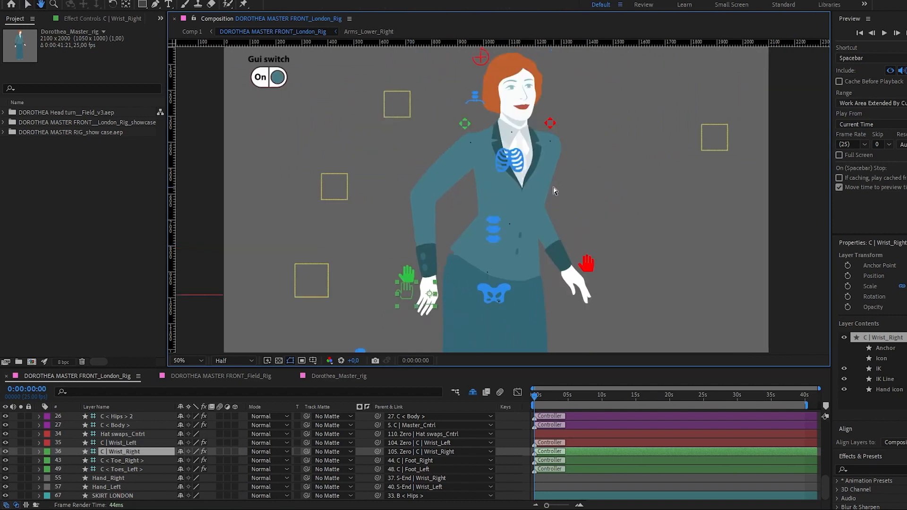
{"action": "key", "text": "ctrl+z"}
{"action": "key", "text": "ctrl+z"}
{"action": "key", "text": "ctrl+z"}
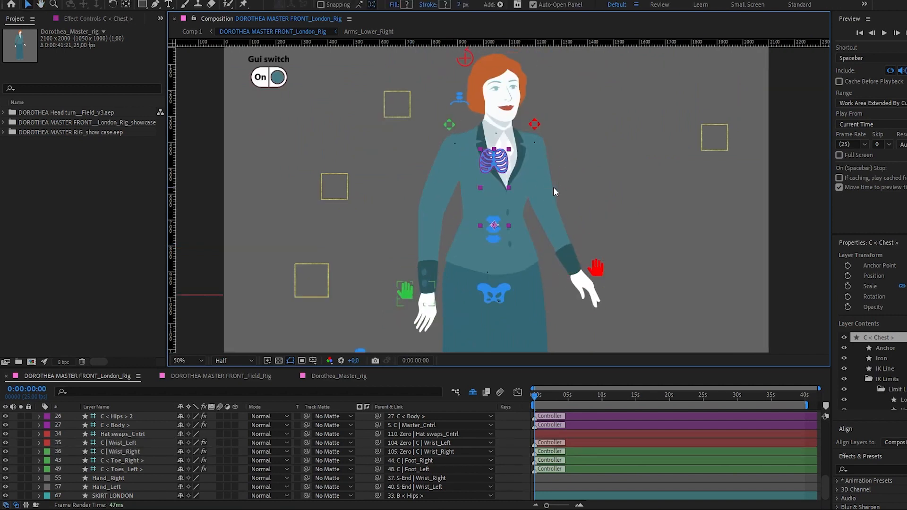
- Select the shoulders controller beside the head, followed by the left shoulder controller
{"action": "key", "text": "h"}
{"action": "left_click_drag", "start_coordinate": [507, 141], "coordinate": [463, 193]}
{"action": "left_click", "coordinate": [363, 116]}
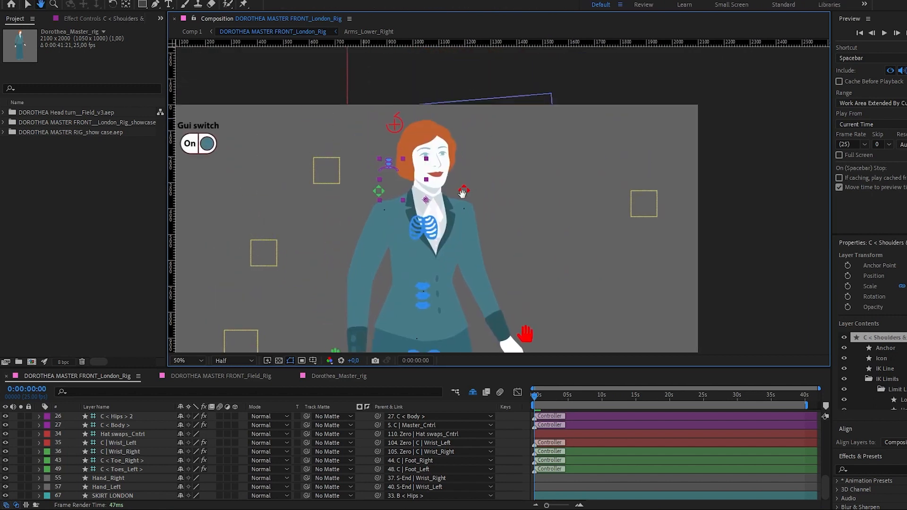
{"action": "key", "text": "v"}
{"action": "left_click", "coordinate": [464, 192]}
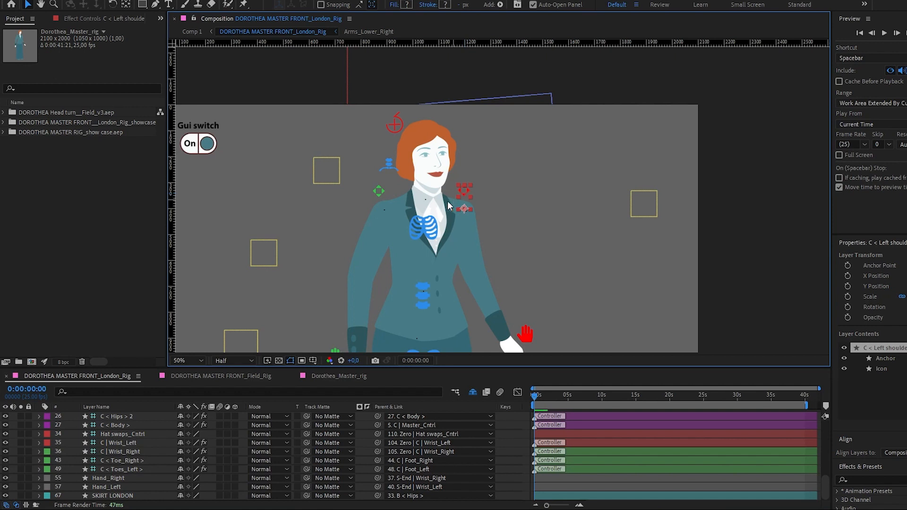
{"action": "key", "text": "h"}
{"action": "left_click_drag", "start_coordinate": [425, 208], "coordinate": [436, 183]}
{"action": "key", "text": "v"}
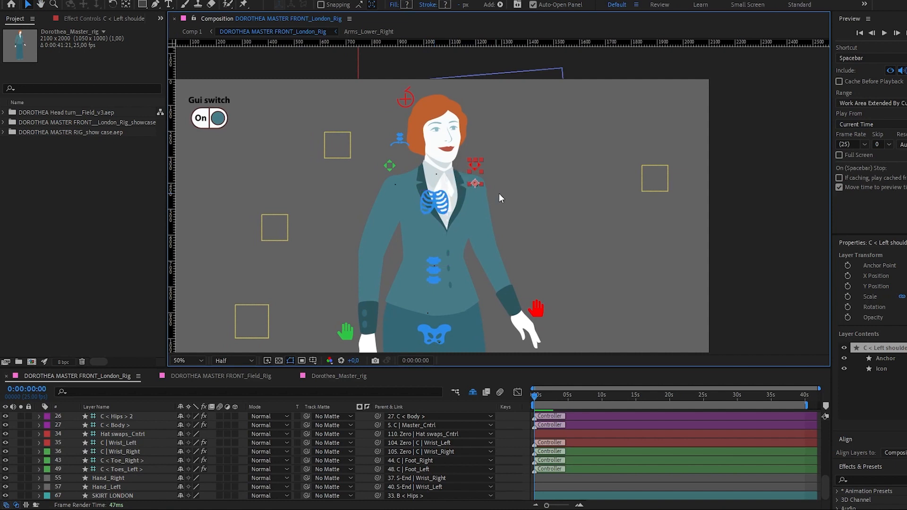
- Select the C | Hat_Cntrl controller above the head and look over the upper-body controllers
{"action": "left_click", "coordinate": [407, 100]}
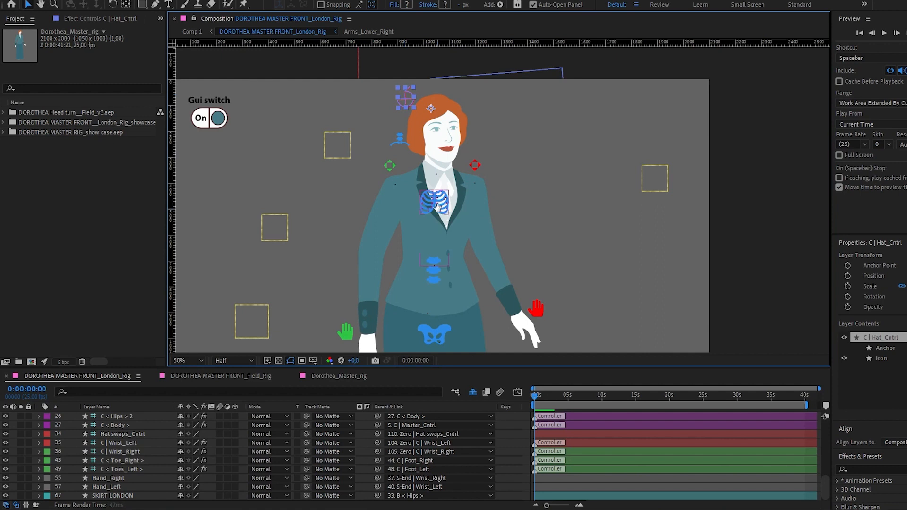
{"action": "key", "text": "h"}
{"action": "left_click_drag", "start_coordinate": [437, 204], "coordinate": [462, 230]}
{"action": "key", "text": "v"}
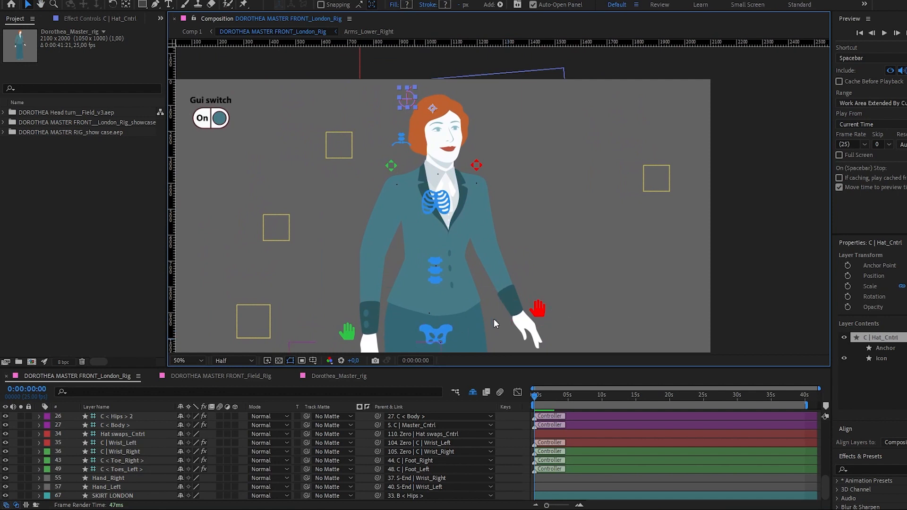
{"action": "key", "text": "h"}
{"action": "left_click_drag", "start_coordinate": [480, 283], "coordinate": [481, 246]}
{"action": "key", "text": "v"}
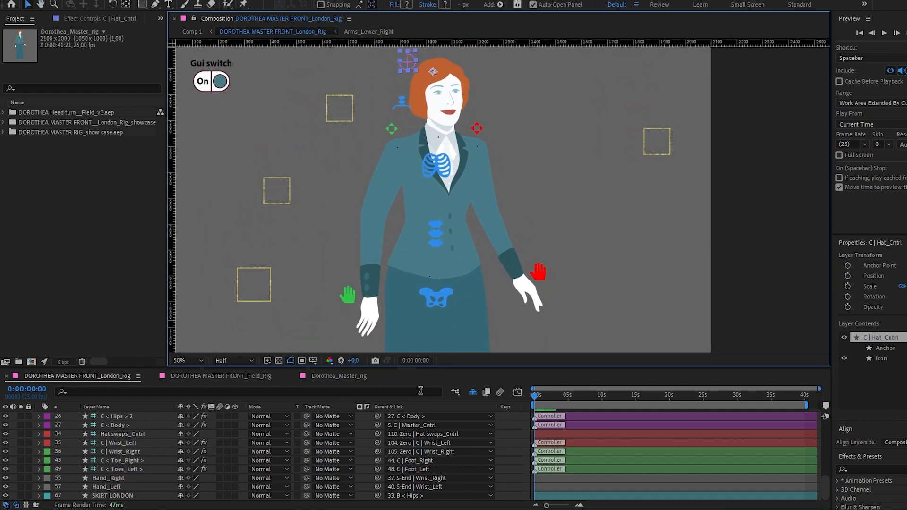
{"action": "key", "text": "h"}
{"action": "left_click_drag", "start_coordinate": [463, 312], "coordinate": [509, 259]}
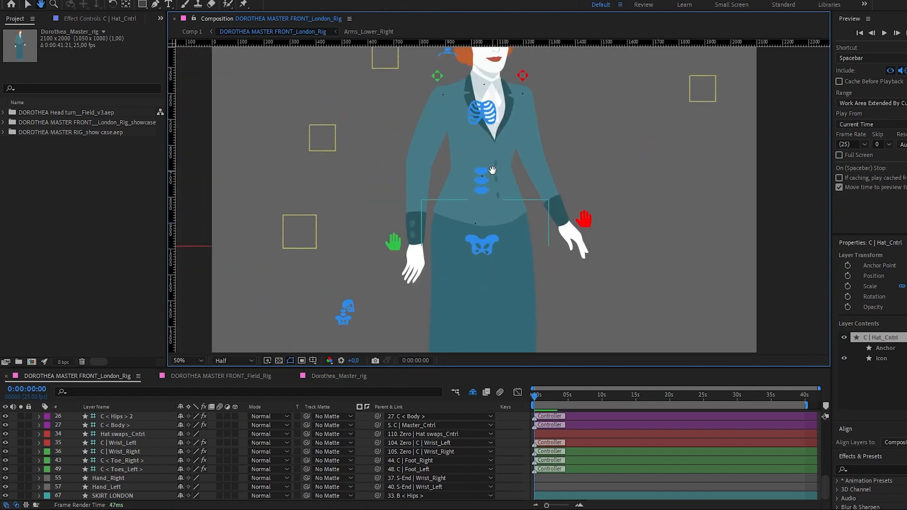
{"action": "left_click_drag", "start_coordinate": [488, 209], "coordinate": [455, 285]}
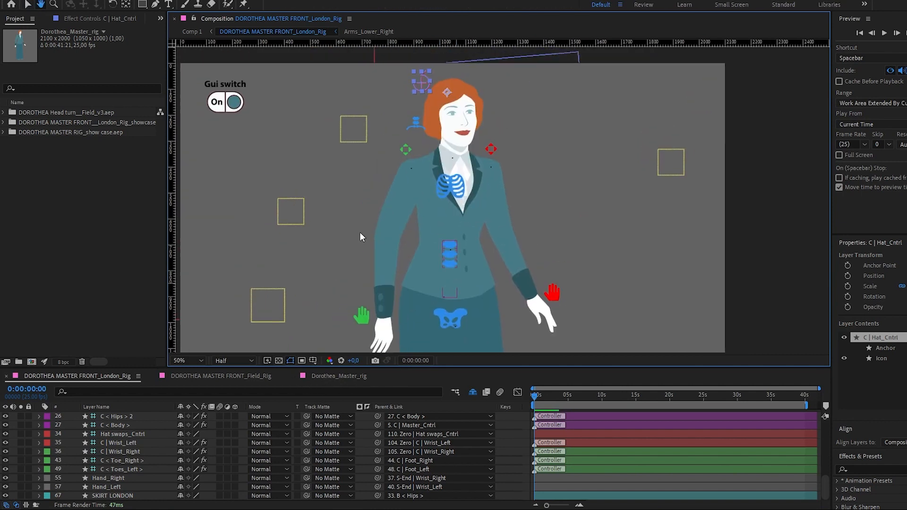
- Select the shoulders controller beside the head, followed by the C < Chest > controller
{"action": "key", "text": "v"}
{"action": "left_click", "coordinate": [450, 185]}
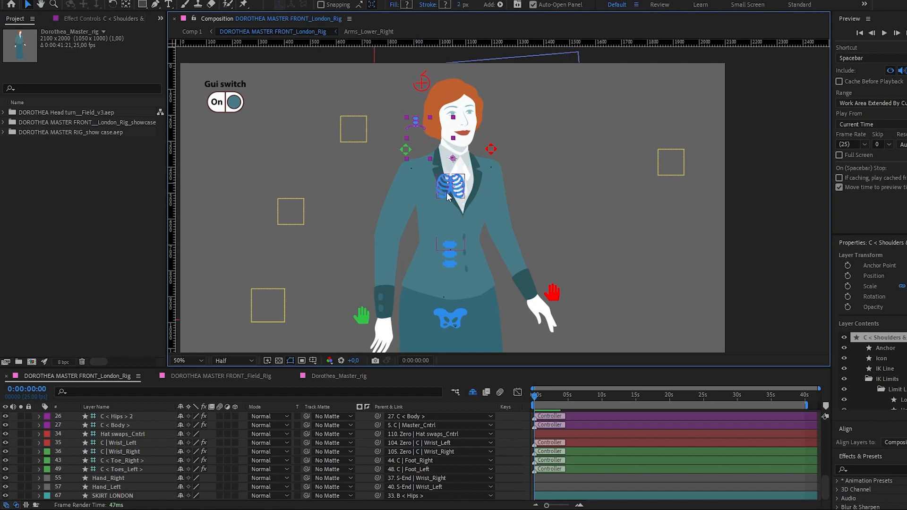
{"action": "key", "text": "h"}
{"action": "left_click_drag", "start_coordinate": [531, 150], "coordinate": [515, 157]}
{"action": "key", "text": "v"}
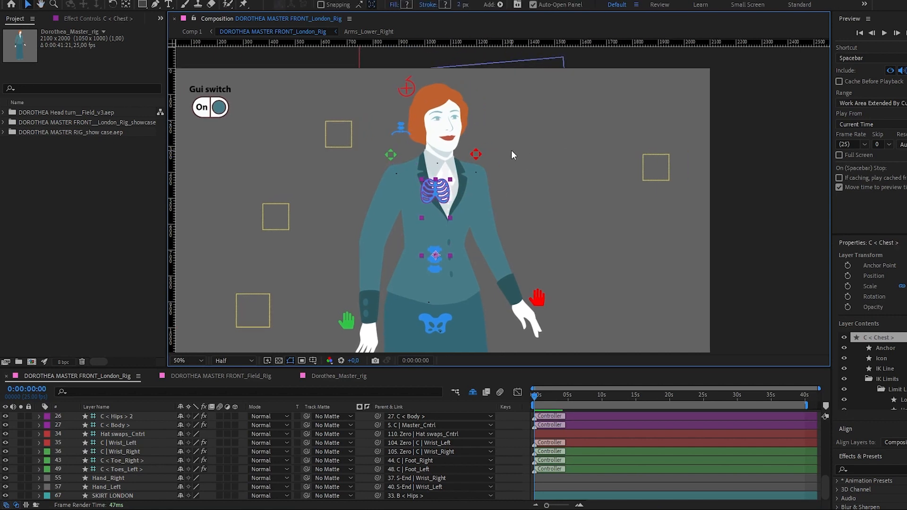
{"action": "key", "text": "h"}
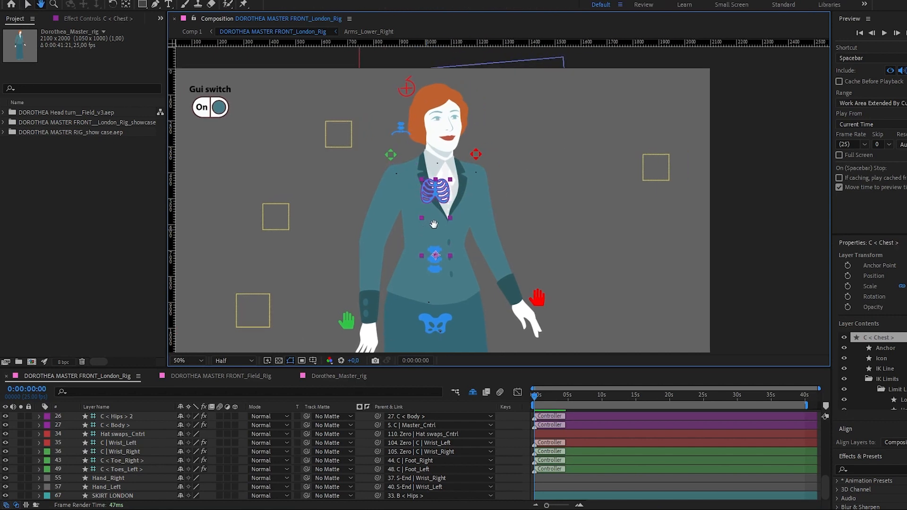
{"action": "left_click_drag", "start_coordinate": [427, 230], "coordinate": [449, 222]}
{"action": "key", "text": "v"}
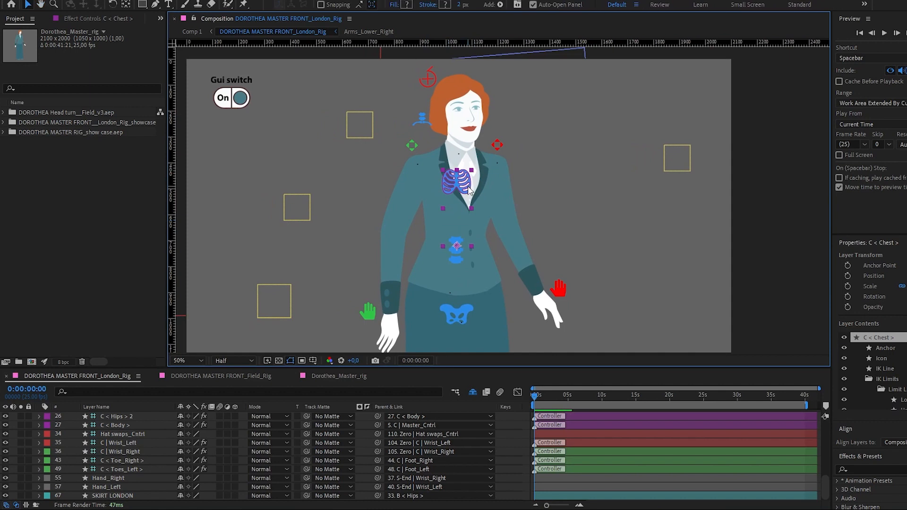
- Select the shoulders, hat and left shoulder controllers one after another
{"action": "key", "text": "h"}
{"action": "left_click_drag", "start_coordinate": [480, 242], "coordinate": [466, 257]}
{"action": "left_click", "coordinate": [408, 136]}
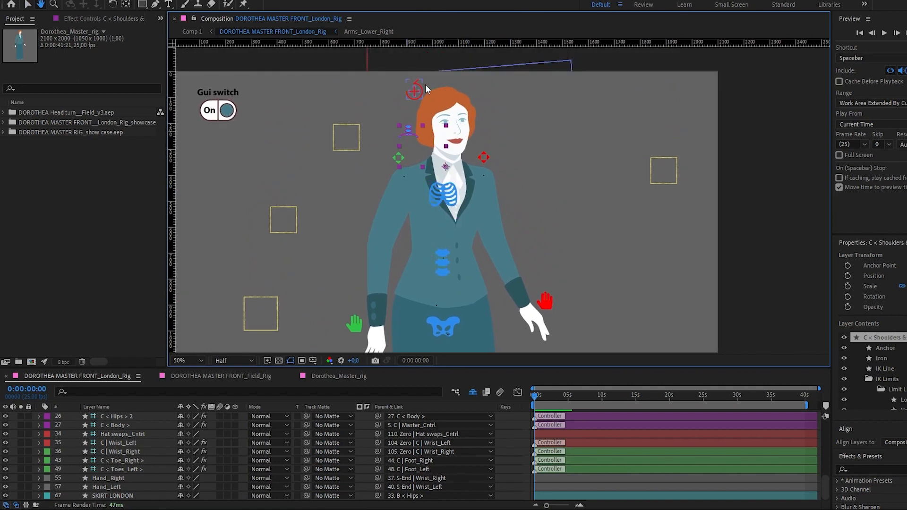
{"action": "left_click", "coordinate": [419, 89]}
{"action": "left_click", "coordinate": [484, 157]}
{"action": "key", "text": "v"}
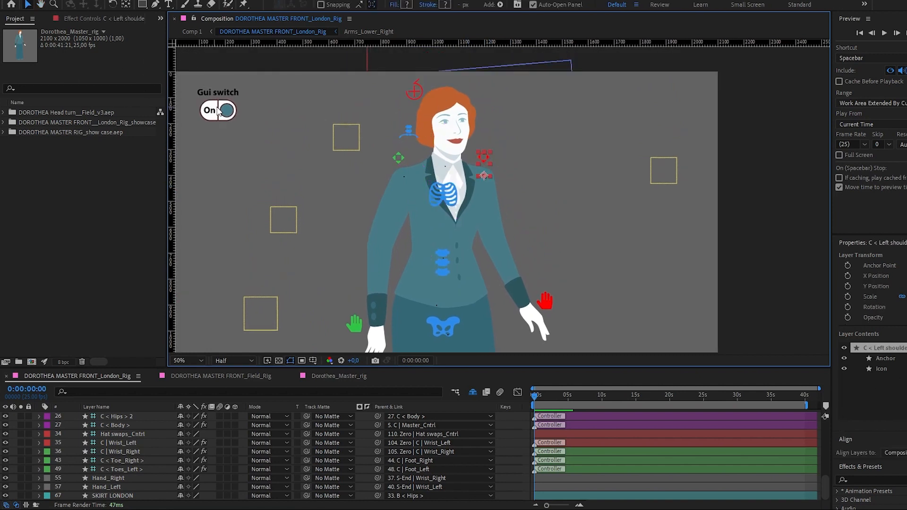
- Move the Gui switch knob to the Off setting to show the facial and hat controls
{"action": "left_click", "coordinate": [226, 113]}
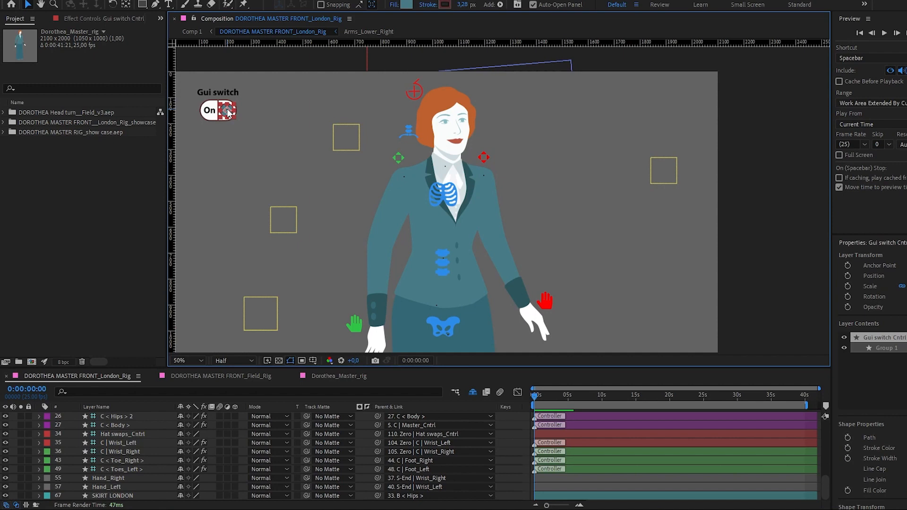
{"action": "left_click_drag", "start_coordinate": [227, 112], "coordinate": [213, 110]}
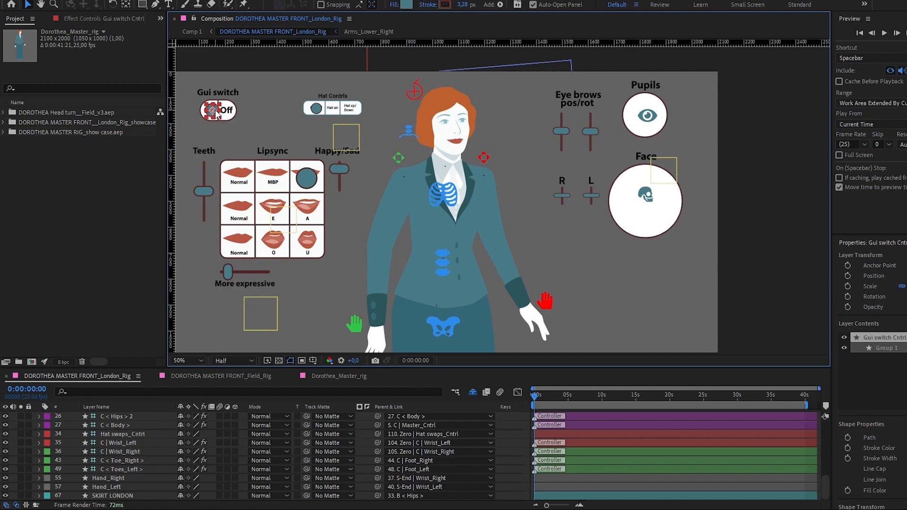
{"action": "left_click_drag", "start_coordinate": [213, 112], "coordinate": [210, 112]}
- Move the Hat Contrls knob to Hat on so the character wears the hat
{"action": "left_click_drag", "start_coordinate": [376, 203], "coordinate": [397, 198]}
{"action": "scroll", "coordinate": [493, 198], "scroll_direction": "up", "scroll_amount": 2}
{"action": "left_click_drag", "start_coordinate": [525, 240], "coordinate": [637, 321]}
{"action": "key", "text": "v"}
{"action": "left_click", "coordinate": [296, 131]}
{"action": "mouse_move", "coordinate": [298, 134]}
{"action": "left_mouse_down"}
{"action": "mouse_move", "coordinate": [335, 135]}
{"action": "mouse_move", "coordinate": [310, 132]}
{"action": "left_mouse_up"}
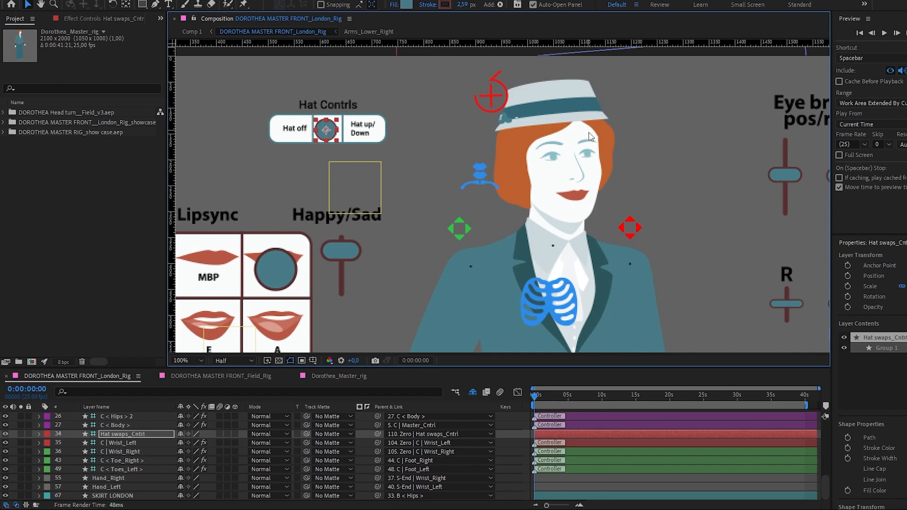
- Examine the character with the hat and the surrounding facial controls, both as a whole and close up
{"action": "left_click_drag", "start_coordinate": [603, 204], "coordinate": [565, 105]}
{"action": "scroll", "coordinate": [564, 106], "scroll_direction": "down", "scroll_amount": 1}
{"action": "left_click_drag", "start_coordinate": [576, 161], "coordinate": [528, 175]}
{"action": "scroll", "coordinate": [529, 211], "scroll_direction": "down", "scroll_amount": 1}
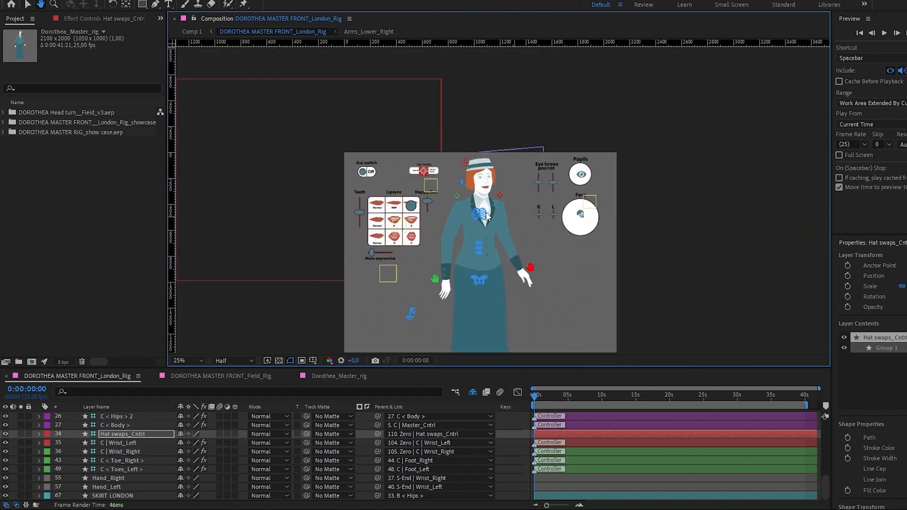
{"action": "left_click_drag", "start_coordinate": [473, 204], "coordinate": [468, 215]}
{"action": "scroll", "coordinate": [468, 213], "scroll_direction": "up", "scroll_amount": 2}
{"action": "left_click_drag", "start_coordinate": [405, 154], "coordinate": [540, 188]}
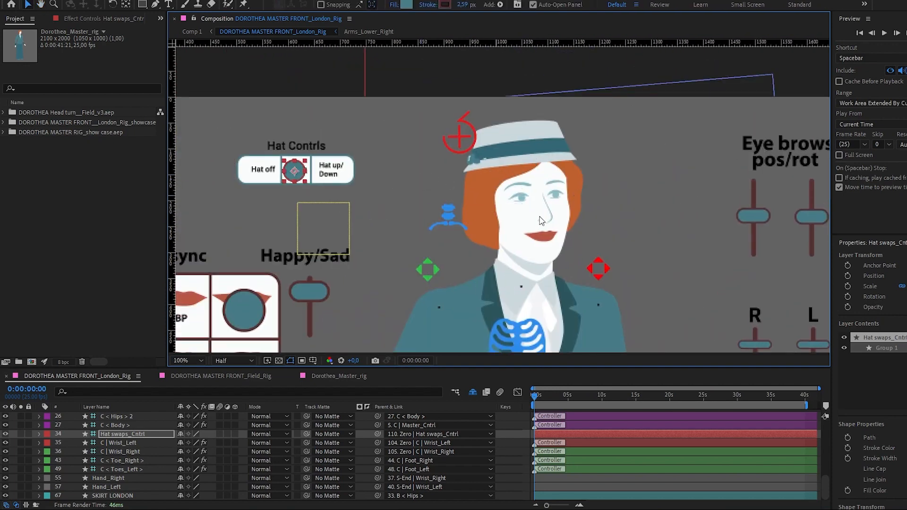
- Select the C_Face controller inside the Face circle
{"action": "left_click_drag", "start_coordinate": [456, 189], "coordinate": [322, 154]}
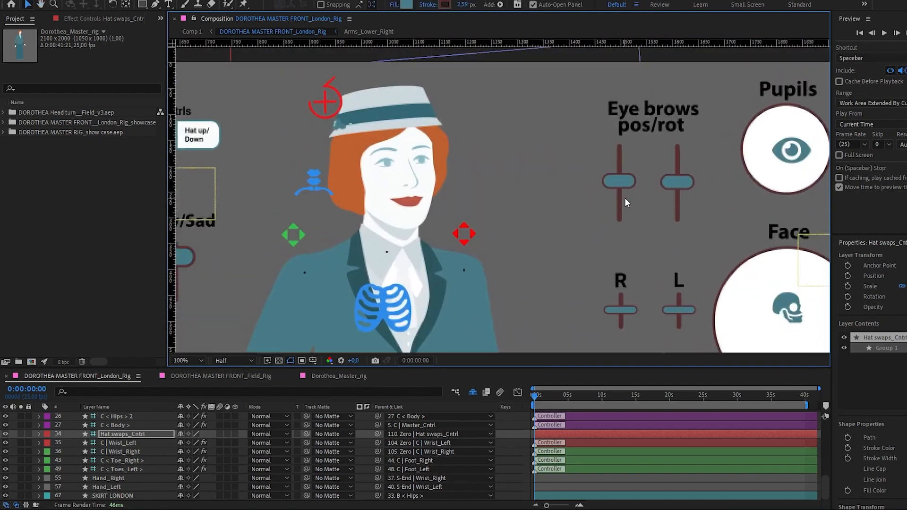
{"action": "left_click_drag", "start_coordinate": [640, 241], "coordinate": [560, 188]}
{"action": "left_click", "coordinate": [705, 262]}
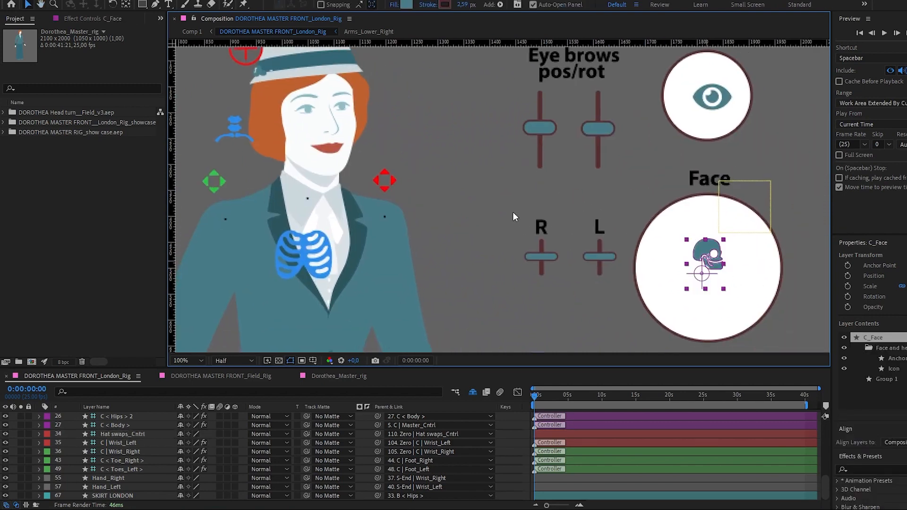
- Shift the C_Face controller sideways within the Face circle to turn the character's head
{"action": "left_click", "coordinate": [512, 212]}
{"action": "left_click", "coordinate": [704, 259]}
{"action": "left_click_drag", "start_coordinate": [687, 261], "coordinate": [710, 263]}
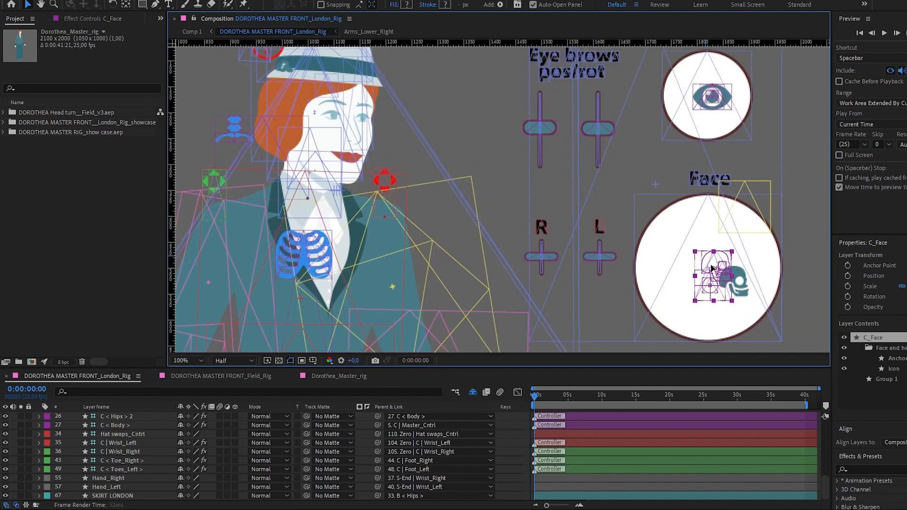
- Set the composition preview resolution to Quarter and move the C_Face controller up and to the left within the Face circle
{"action": "left_click", "coordinate": [245, 361]}
{"action": "left_click", "coordinate": [233, 419]}
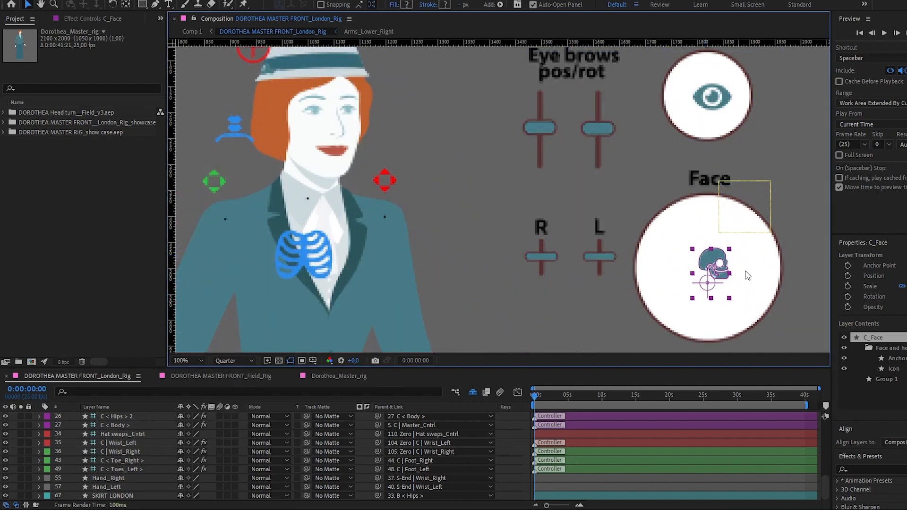
{"action": "mouse_move", "coordinate": [714, 267]}
{"action": "left_mouse_down"}
{"action": "mouse_move", "coordinate": [708, 248]}
{"action": "mouse_move", "coordinate": [732, 245]}
{"action": "mouse_move", "coordinate": [728, 305]}
{"action": "mouse_move", "coordinate": [738, 302]}
{"action": "mouse_move", "coordinate": [732, 265]}
{"action": "mouse_move", "coordinate": [723, 286]}
{"action": "mouse_move", "coordinate": [700, 259]}
{"action": "left_mouse_up"}
- Set the composition preview resolution to Half and move the C_Face controller back toward the centre of the Face circle
{"action": "left_click", "coordinate": [236, 363]}
{"action": "left_click", "coordinate": [229, 390]}
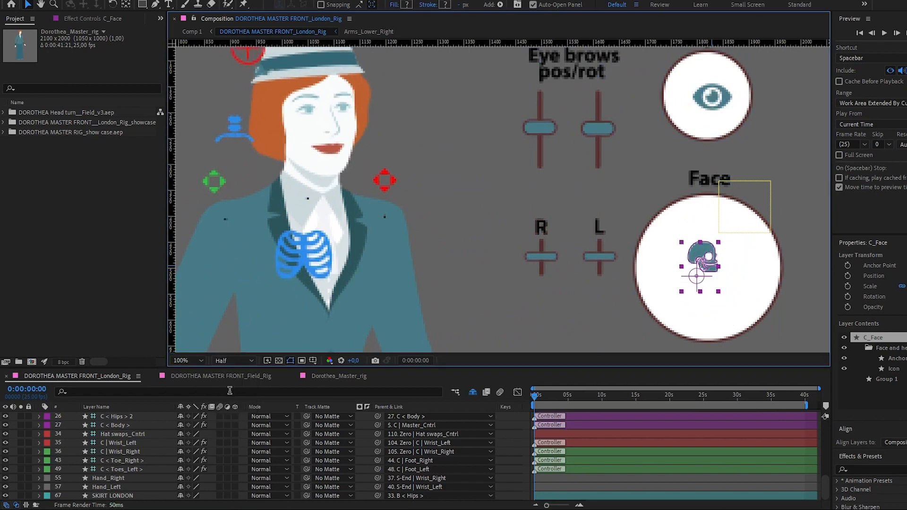
{"action": "left_click_drag", "start_coordinate": [700, 264], "coordinate": [710, 264]}
- Turn the head slightly by moving the C_Face controller a little to the left inside the Face circle
{"action": "scroll", "coordinate": [549, 133], "scroll_direction": "down", "scroll_amount": 2}
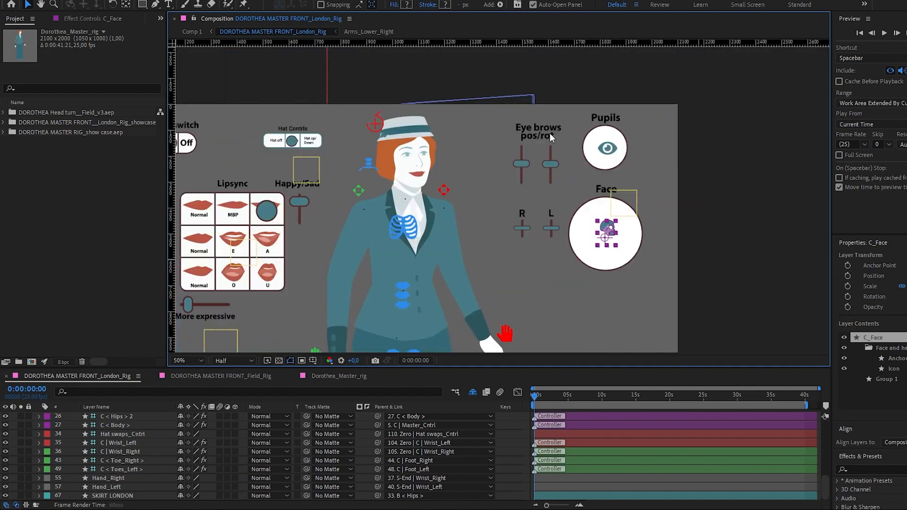
{"action": "left_click_drag", "start_coordinate": [532, 149], "coordinate": [550, 146]}
{"action": "scroll", "coordinate": [498, 168], "scroll_direction": "up", "scroll_amount": 2}
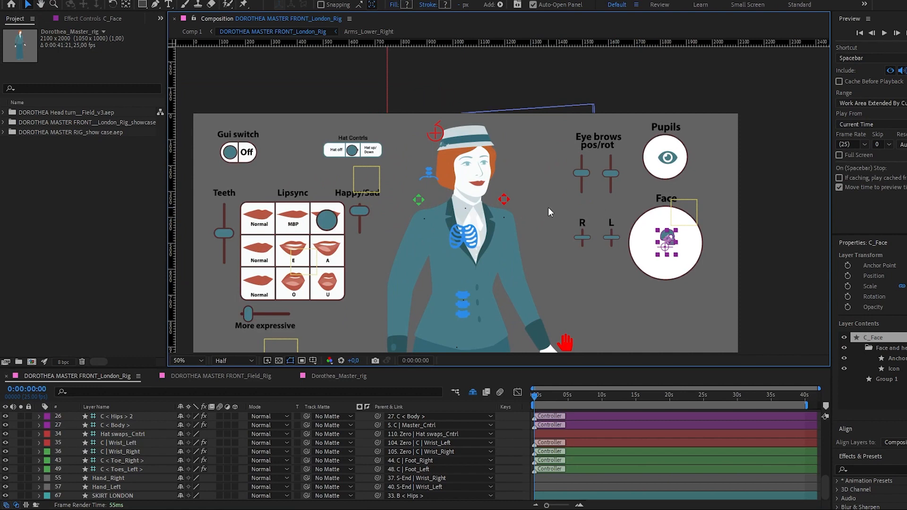
{"action": "scroll", "coordinate": [550, 207], "scroll_direction": "up", "scroll_amount": 1}
{"action": "key", "text": "space"}
{"action": "left_click_drag", "start_coordinate": [696, 169], "coordinate": [504, 155]}
{"action": "key", "text": "space"}
{"action": "left_click_drag", "start_coordinate": [430, 187], "coordinate": [500, 188]}
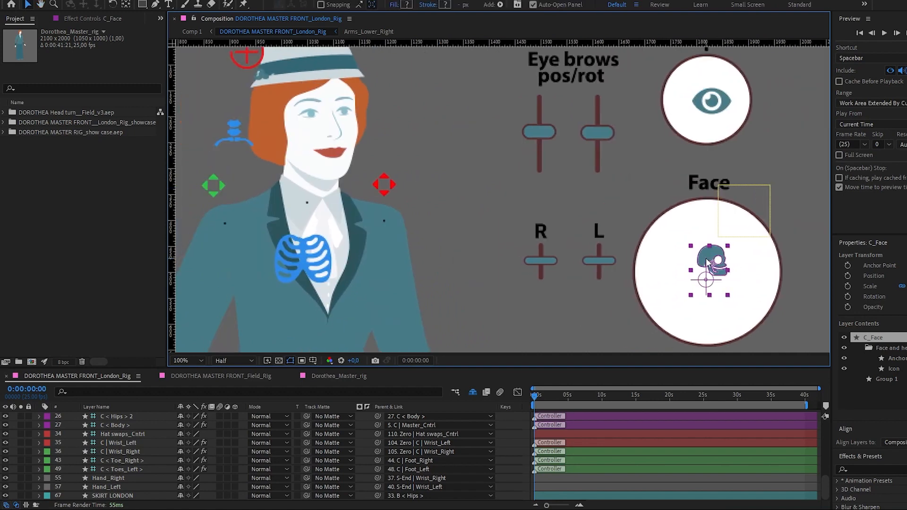
{"action": "mouse_move", "coordinate": [713, 262]}
{"action": "left_mouse_down"}
{"action": "mouse_move", "coordinate": [721, 262]}
{"action": "mouse_move", "coordinate": [705, 262]}
{"action": "left_mouse_up"}
- Test the head turn again by moving the C_Face controller around the middle of the Face circle
{"action": "left_click_drag", "start_coordinate": [472, 185], "coordinate": [539, 213]}
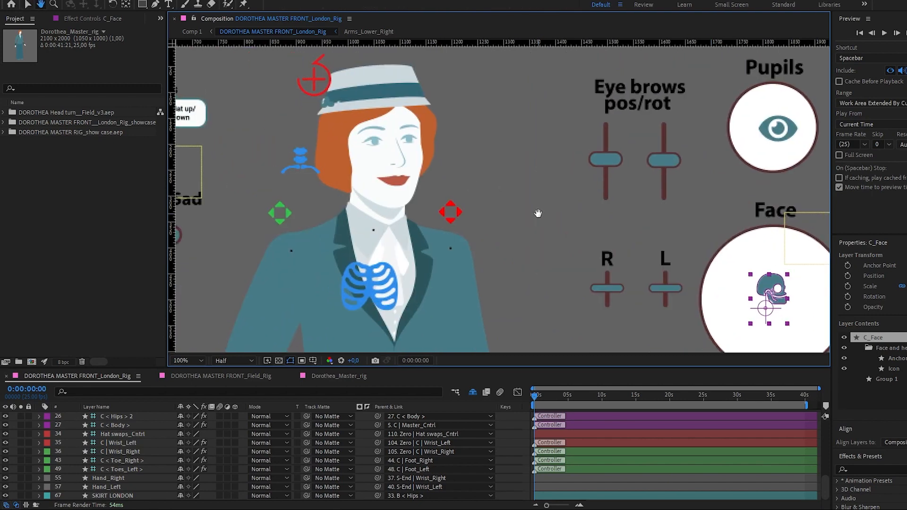
{"action": "key", "text": "v"}
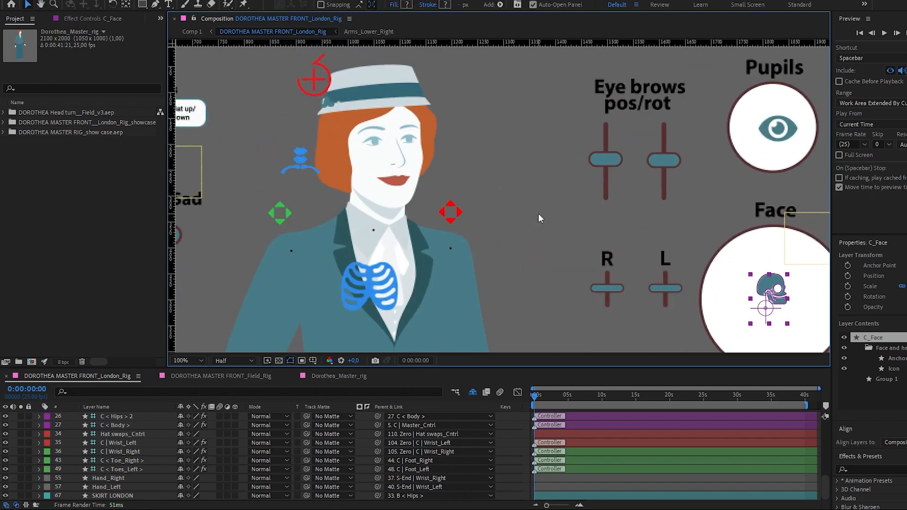
{"action": "key", "text": "comma"}
{"action": "key", "text": "comma"}
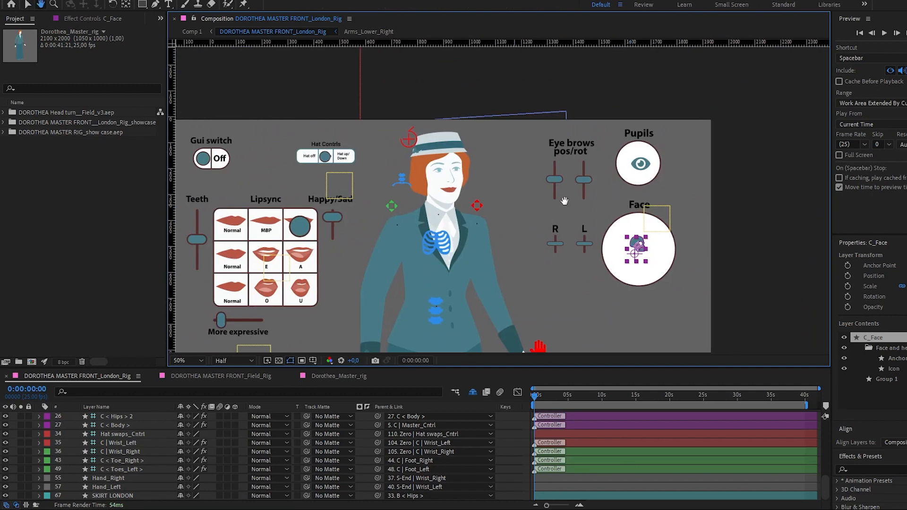
{"action": "left_click_drag", "start_coordinate": [674, 188], "coordinate": [722, 185]}
{"action": "left_click_drag", "start_coordinate": [606, 255], "coordinate": [543, 250]}
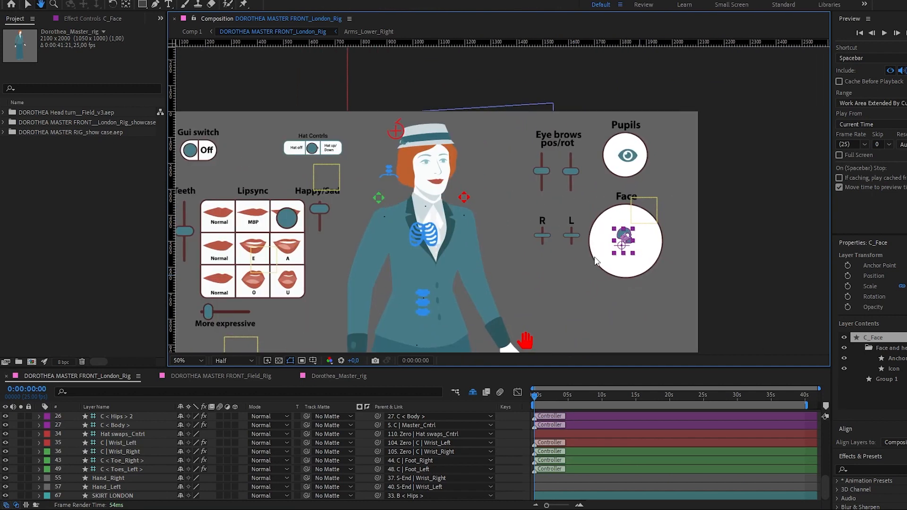
{"action": "left_click_drag", "start_coordinate": [630, 240], "coordinate": [626, 241]}
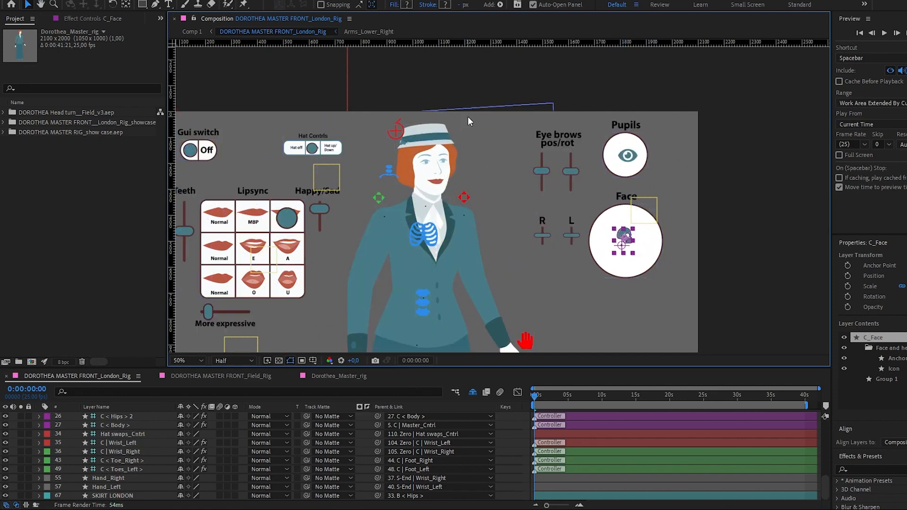
- Turn the head far to the side with the C_Face controller and bring the controller back near the centre of the Face circle
{"action": "left_click_drag", "start_coordinate": [410, 200], "coordinate": [472, 176]}
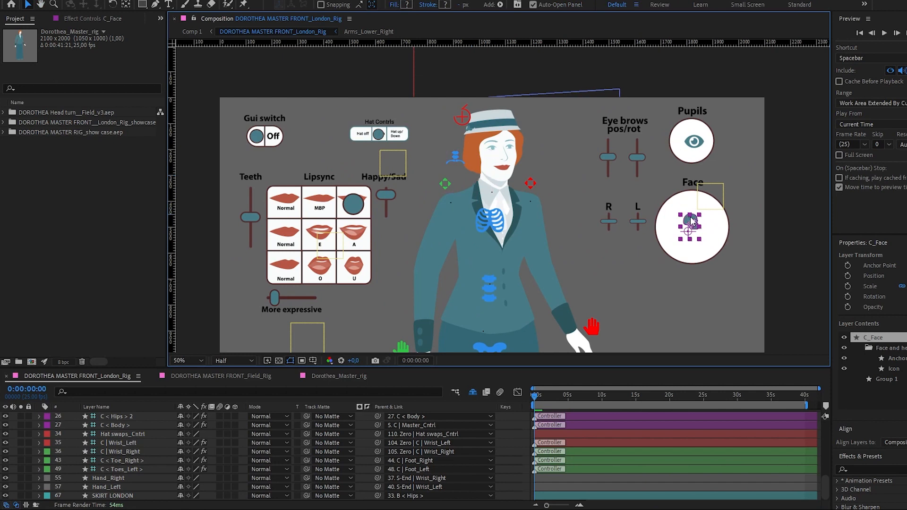
{"action": "left_click_drag", "start_coordinate": [693, 226], "coordinate": [716, 225]}
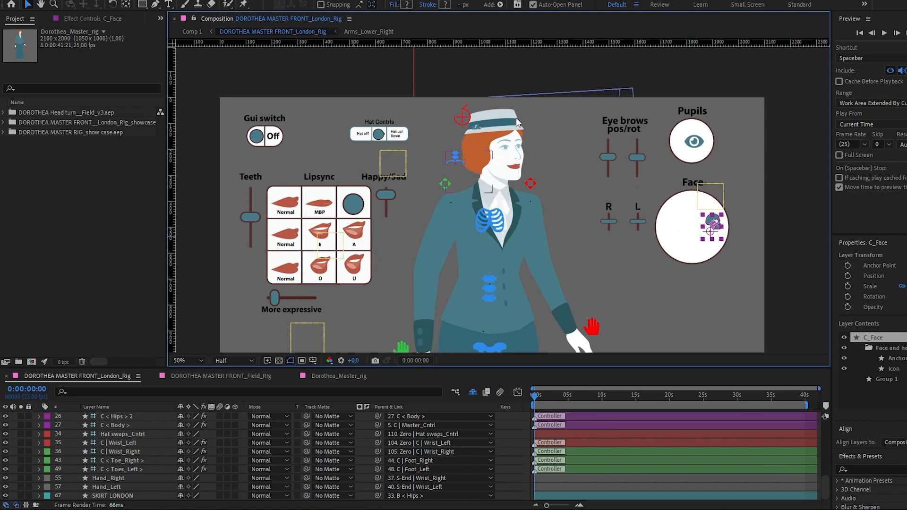
{"action": "mouse_move", "coordinate": [712, 226]}
{"action": "left_mouse_down"}
{"action": "mouse_move", "coordinate": [692, 228]}
{"action": "mouse_move", "coordinate": [694, 213]}
{"action": "mouse_move", "coordinate": [699, 247]}
{"action": "mouse_move", "coordinate": [692, 223]}
{"action": "mouse_move", "coordinate": [717, 221]}
{"action": "mouse_move", "coordinate": [688, 227]}
{"action": "mouse_move", "coordinate": [699, 226]}
{"action": "left_mouse_up"}
{"action": "key", "text": "space"}
{"action": "left_click_drag", "start_coordinate": [575, 175], "coordinate": [535, 202]}
{"action": "key", "text": "space"}
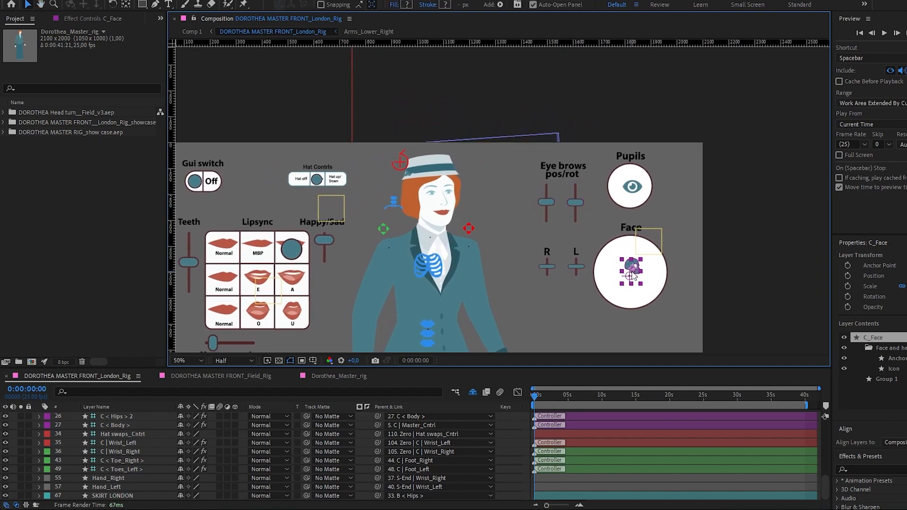
- Move the C_Face controller around close up, leaving it slightly left of the centre of the Face circle
{"action": "key", "text": "space"}
{"action": "left_click_drag", "start_coordinate": [482, 217], "coordinate": [499, 190]}
{"action": "key", "text": "space"}
{"action": "scroll", "coordinate": [516, 217], "scroll_direction": "up", "scroll_amount": 1}
{"action": "scroll", "coordinate": [499, 193], "scroll_direction": "down", "scroll_amount": 1}
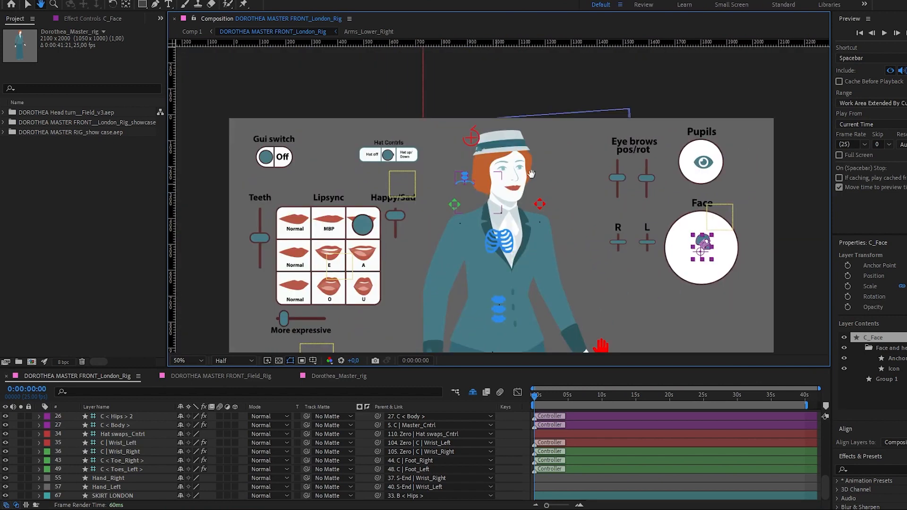
{"action": "left_click_drag", "start_coordinate": [438, 217], "coordinate": [433, 177]}
{"action": "scroll", "coordinate": [674, 126], "scroll_direction": "up", "scroll_amount": 1}
{"action": "left_click_drag", "start_coordinate": [665, 120], "coordinate": [341, 182]}
{"action": "left_click_drag", "start_coordinate": [537, 219], "coordinate": [571, 249]}
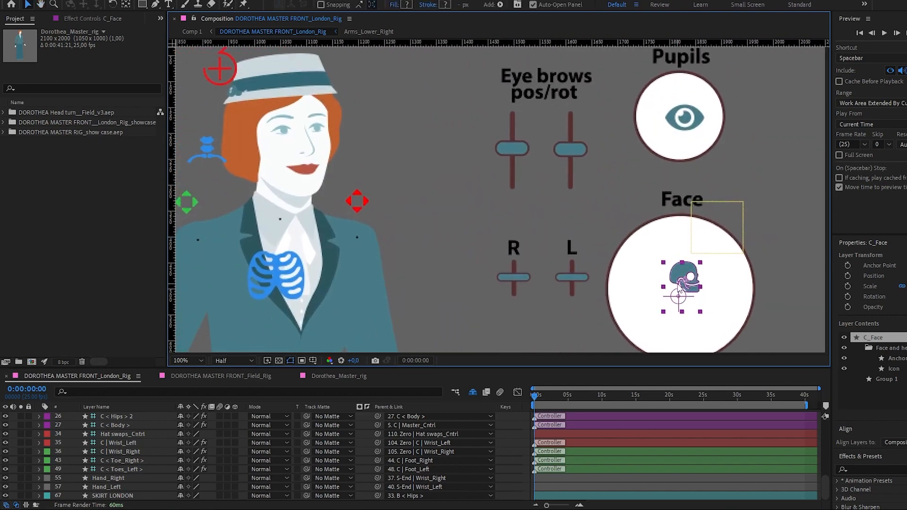
{"action": "left_click_drag", "start_coordinate": [701, 273], "coordinate": [679, 278]}
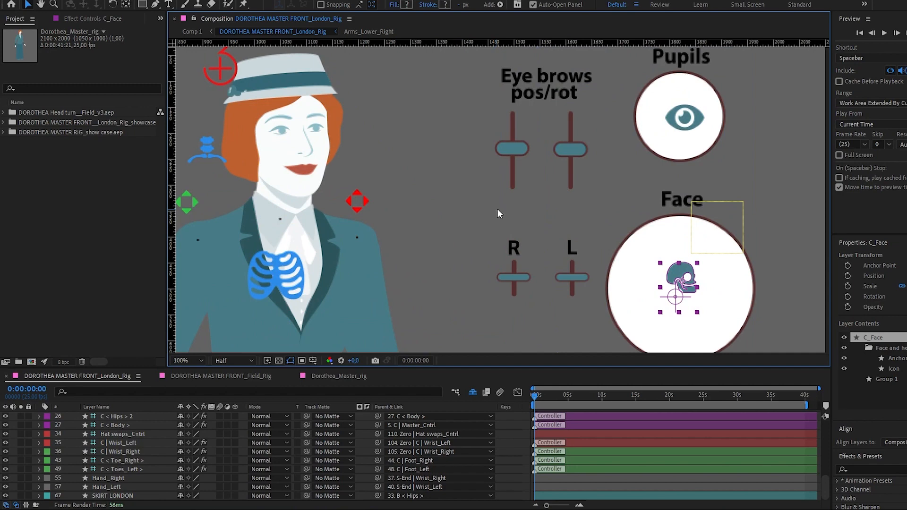
- Select the C_Pupils controller and move it slightly within the Pupils circle to change the character's gaze
{"action": "scroll", "coordinate": [498, 209], "scroll_direction": "down", "scroll_amount": 1}
{"action": "left_click_drag", "start_coordinate": [462, 200], "coordinate": [511, 201]}
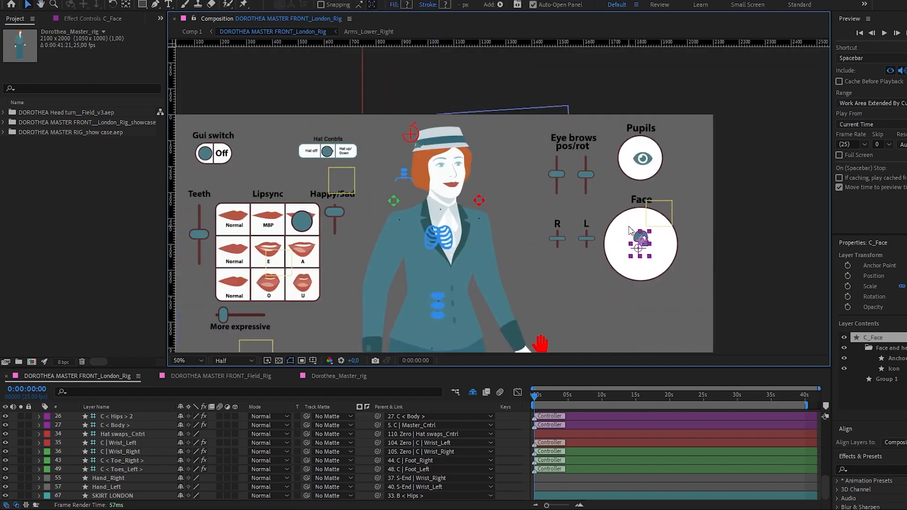
{"action": "scroll", "coordinate": [655, 153], "scroll_direction": "up", "scroll_amount": 1}
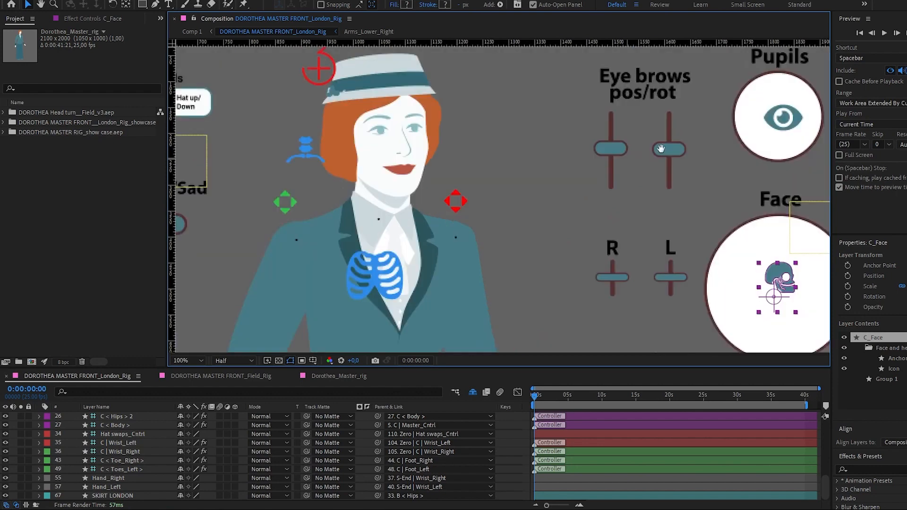
{"action": "left_click_drag", "start_coordinate": [674, 138], "coordinate": [663, 157]}
{"action": "left_click", "coordinate": [771, 147]}
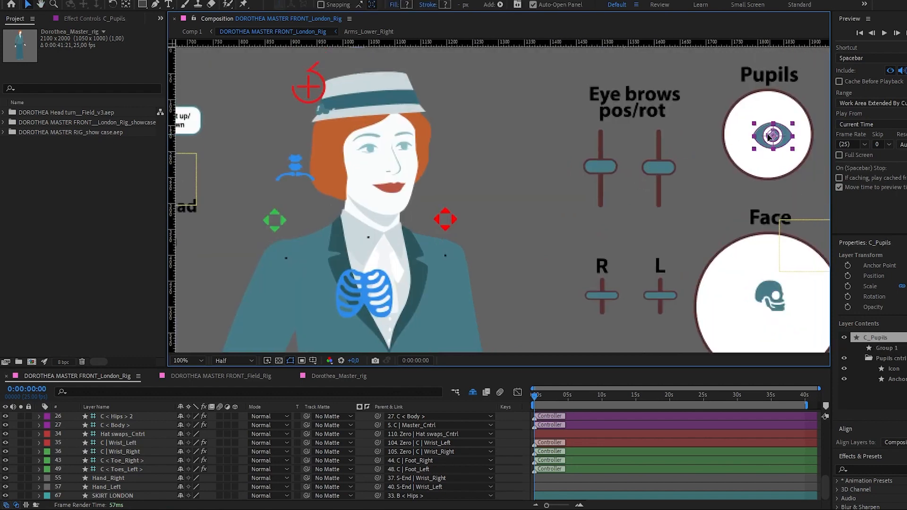
{"action": "mouse_move", "coordinate": [773, 139]}
{"action": "left_mouse_down"}
{"action": "mouse_move", "coordinate": [748, 133]}
{"action": "mouse_move", "coordinate": [742, 141]}
{"action": "mouse_move", "coordinate": [754, 159]}
{"action": "mouse_move", "coordinate": [783, 163]}
{"action": "mouse_move", "coordinate": [785, 140]}
{"action": "mouse_move", "coordinate": [775, 150]}
{"action": "mouse_move", "coordinate": [773, 136]}
{"action": "left_mouse_up"}
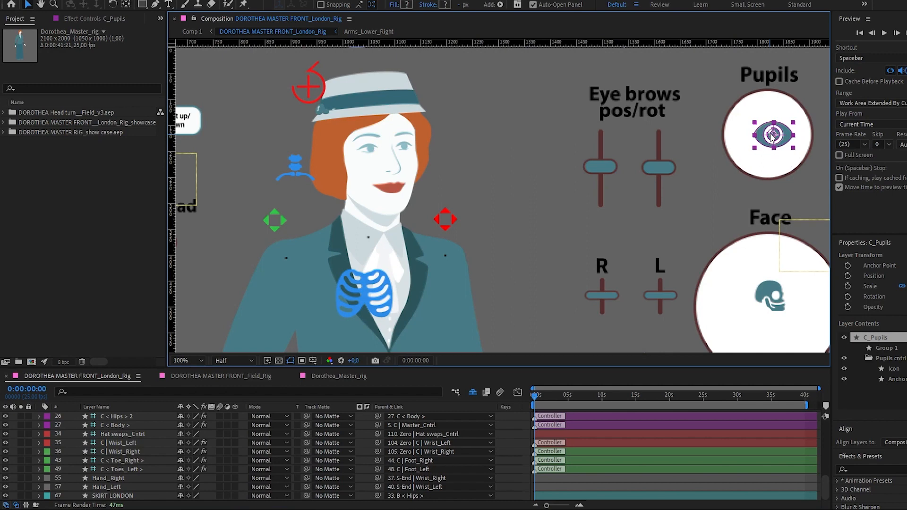
- Adjust both Eye brows pos/rot sliders, leaving each one slightly lower on its track
{"action": "left_click", "coordinate": [600, 169]}
{"action": "left_click_drag", "start_coordinate": [601, 163], "coordinate": [667, 175]}
{"action": "key", "text": "space"}
{"action": "left_click_drag", "start_coordinate": [485, 188], "coordinate": [507, 170]}
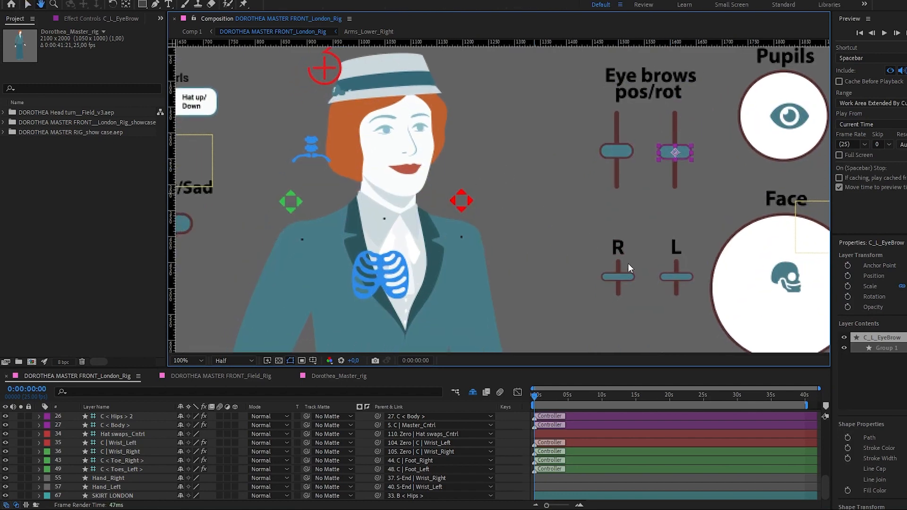
- Close the character's eye with the R eyelid slider and raise the slider again to reopen it
{"action": "left_click", "coordinate": [617, 277]}
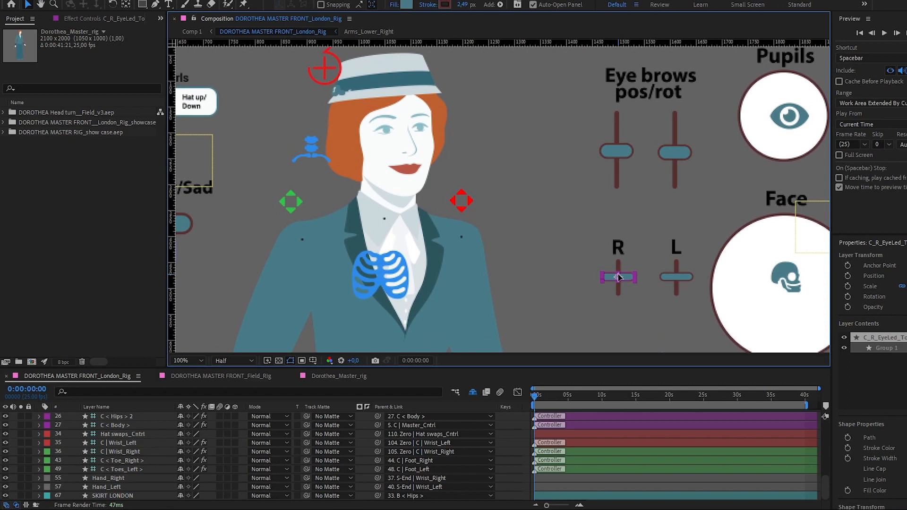
{"action": "left_click_drag", "start_coordinate": [619, 272], "coordinate": [621, 290]}
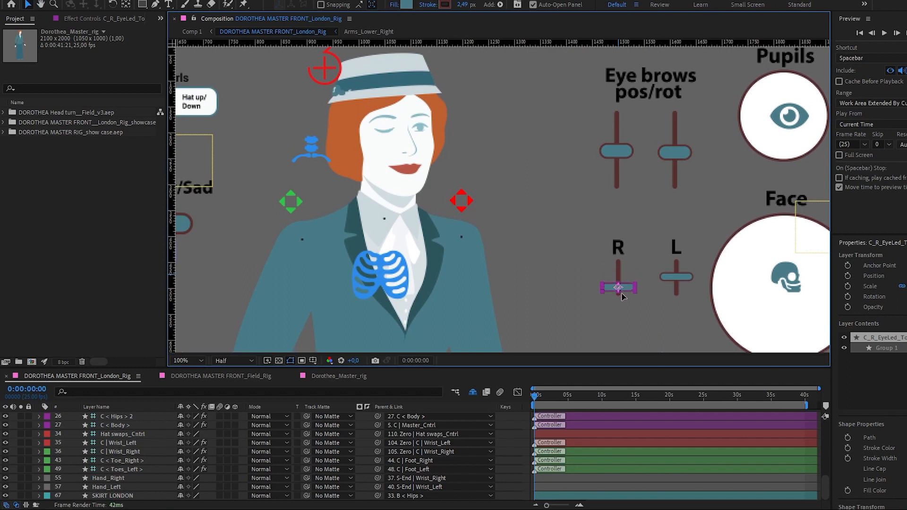
{"action": "mouse_move", "coordinate": [622, 282]}
{"action": "left_mouse_down"}
{"action": "mouse_move", "coordinate": [622, 263]}
{"action": "mouse_move", "coordinate": [624, 300]}
{"action": "mouse_move", "coordinate": [625, 281]}
{"action": "left_mouse_up"}
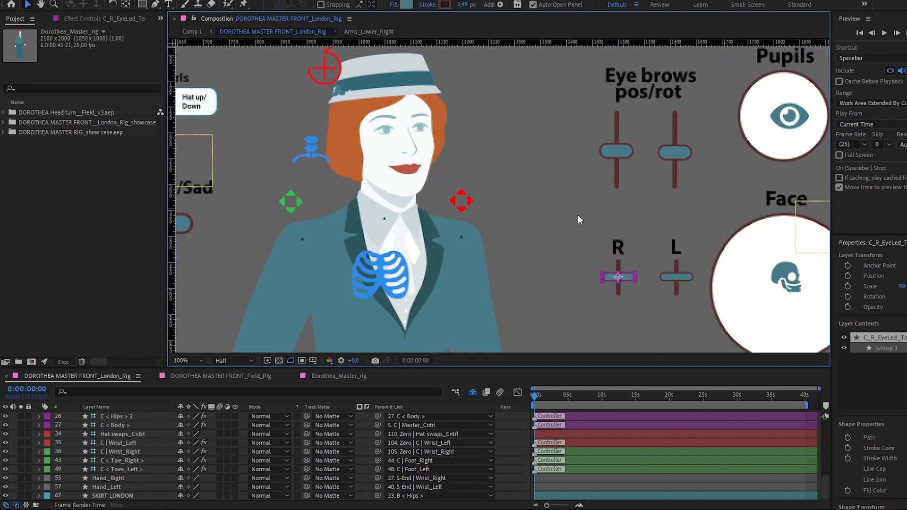
- Move the Lip sync Cntrl knob from the Smile cell to the E mouth shape in the Lipsync grid
{"action": "scroll", "coordinate": [595, 217], "scroll_direction": "down", "scroll_amount": 2}
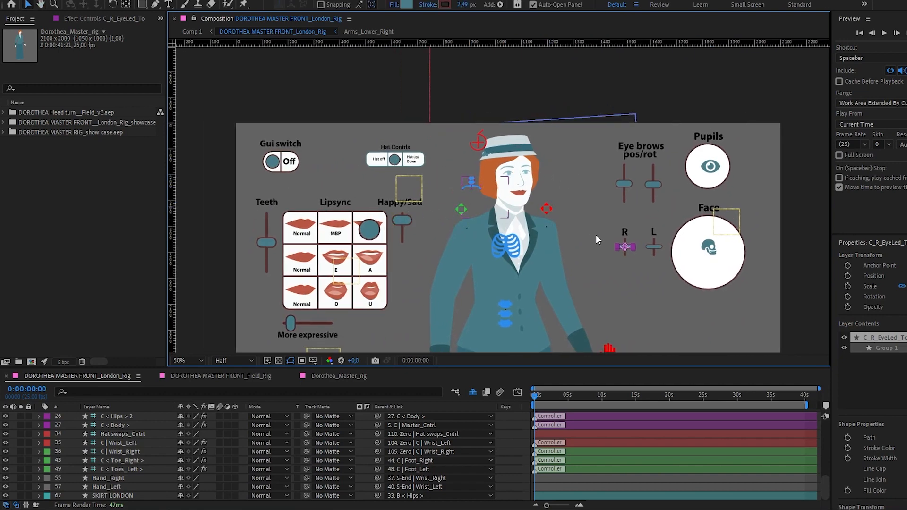
{"action": "scroll", "coordinate": [596, 240], "scroll_direction": "up", "scroll_amount": 2}
{"action": "mouse_move", "coordinate": [676, 203]}
{"action": "left_mouse_down"}
{"action": "mouse_move", "coordinate": [471, 203]}
{"action": "mouse_move", "coordinate": [685, 202]}
{"action": "left_mouse_up"}
{"action": "left_click_drag", "start_coordinate": [401, 202], "coordinate": [493, 202]}
{"action": "left_click_drag", "start_coordinate": [351, 199], "coordinate": [495, 200]}
{"action": "scroll", "coordinate": [579, 200], "scroll_direction": "down", "scroll_amount": 2}
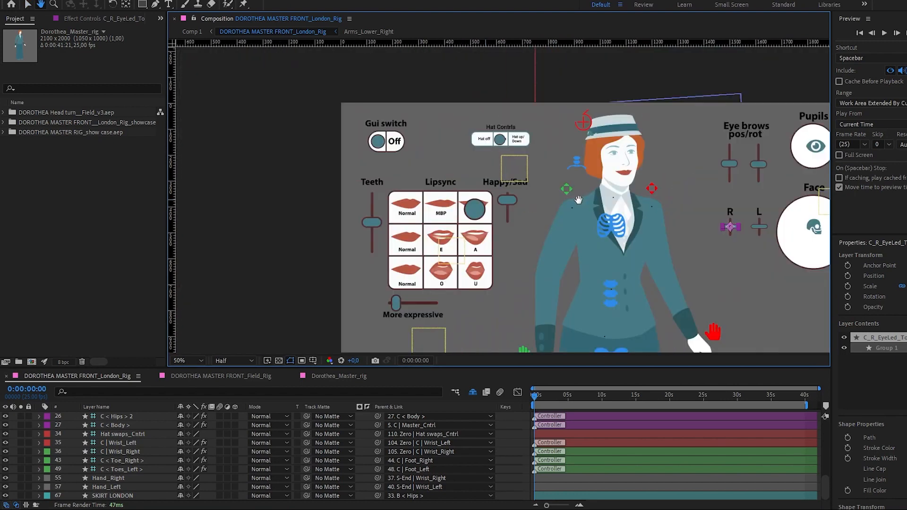
{"action": "mouse_move", "coordinate": [579, 200]}
{"action": "left_mouse_down"}
{"action": "mouse_move", "coordinate": [551, 200]}
{"action": "mouse_move", "coordinate": [590, 200]}
{"action": "left_mouse_up"}
{"action": "scroll", "coordinate": [506, 202], "scroll_direction": "up", "scroll_amount": 2}
{"action": "left_click_drag", "start_coordinate": [463, 185], "coordinate": [457, 147]}
{"action": "key", "text": "v"}
{"action": "left_click", "coordinate": [451, 184]}
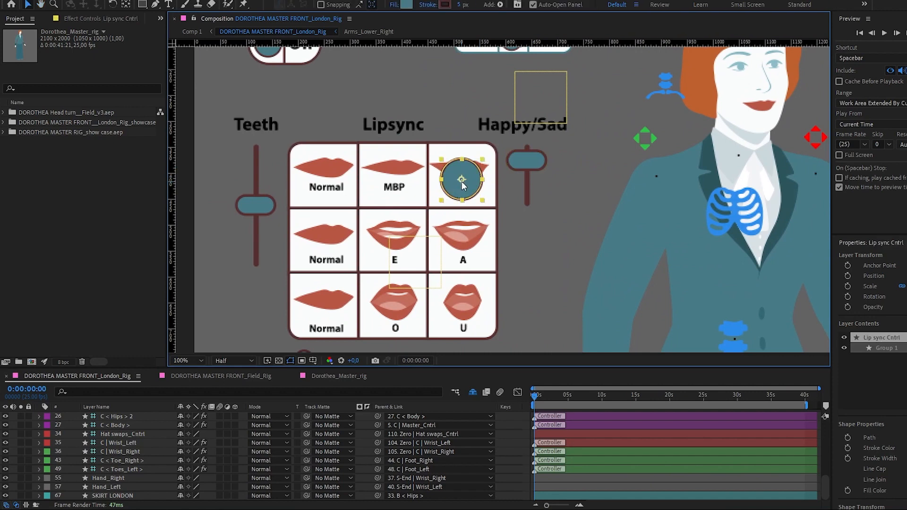
{"action": "left_click_drag", "start_coordinate": [444, 180], "coordinate": [407, 228]}
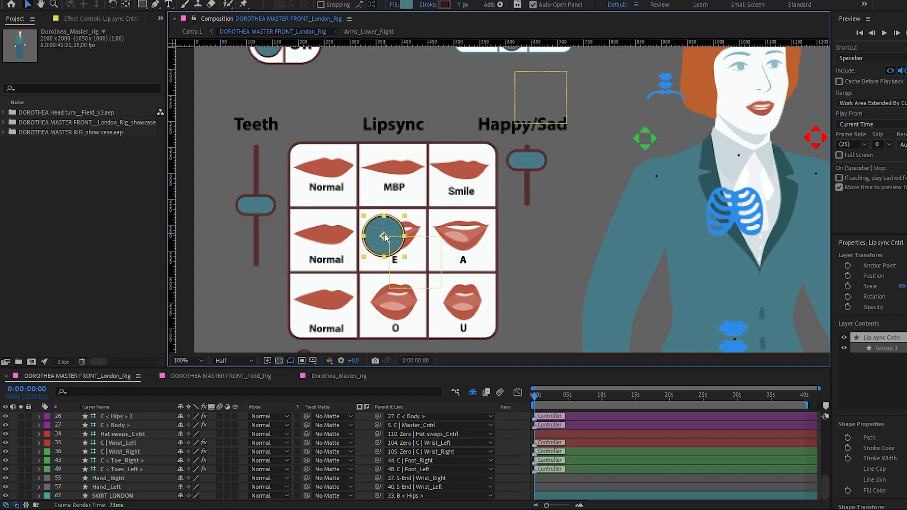
- Move the Lip sync Cntrl knob across the top row to the upper Normal shape and over to the A shape
{"action": "left_click_drag", "start_coordinate": [405, 235], "coordinate": [454, 184]}
{"action": "left_click_drag", "start_coordinate": [359, 177], "coordinate": [324, 175]}
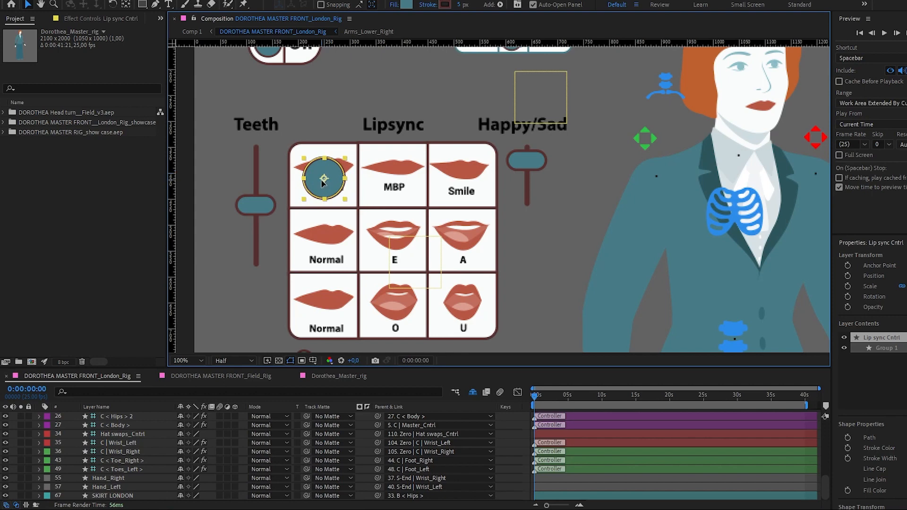
{"action": "left_click_drag", "start_coordinate": [322, 183], "coordinate": [391, 221]}
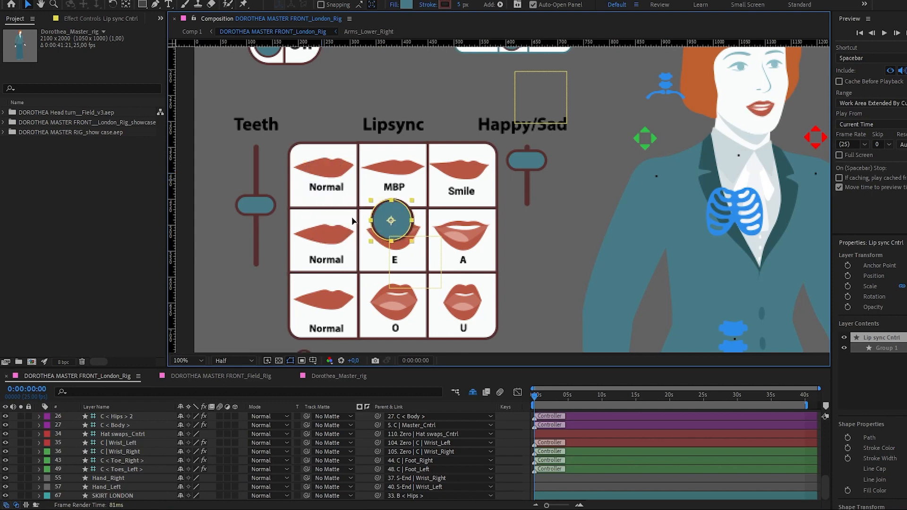
{"action": "left_click_drag", "start_coordinate": [364, 196], "coordinate": [475, 242]}
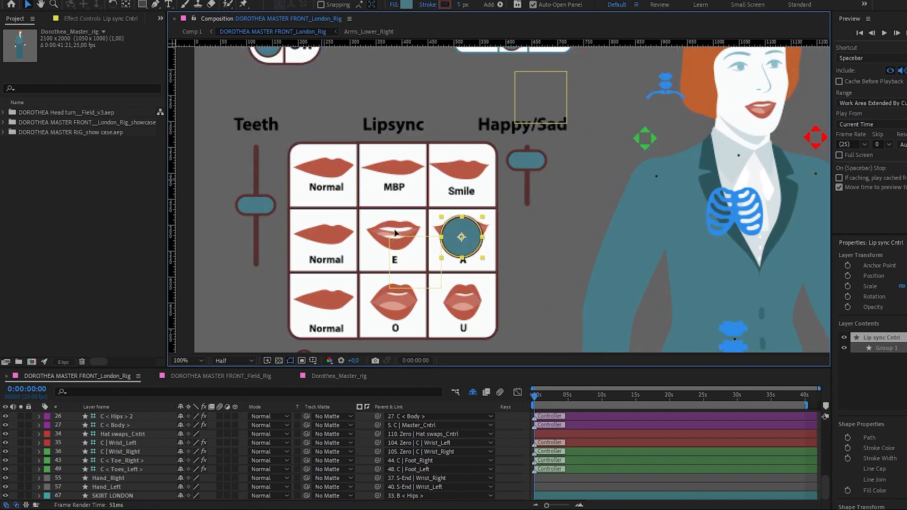
- Sweep the Lip sync Cntrl knob across the remaining mouth shapes and settle it on the middle-row Normal shape
{"action": "left_click_drag", "start_coordinate": [395, 230], "coordinate": [449, 230]}
{"action": "left_click_drag", "start_coordinate": [443, 194], "coordinate": [371, 234]}
{"action": "left_click_drag", "start_coordinate": [480, 233], "coordinate": [334, 291]}
{"action": "left_click_drag", "start_coordinate": [333, 256], "coordinate": [336, 247]}
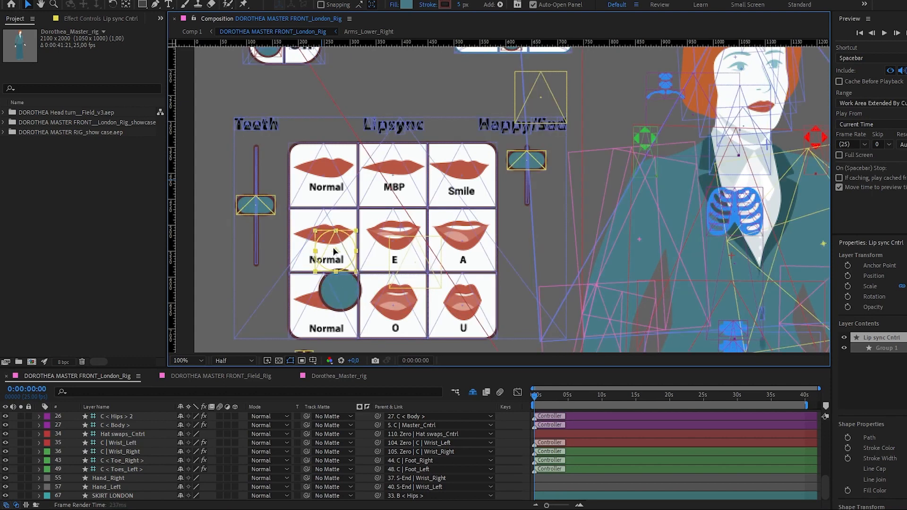
- Lower the Happy/Sad slider toward the sad end and move the Lip sync Cntrl knob to the E mouth shape
{"action": "left_click", "coordinate": [528, 162]}
{"action": "left_click_drag", "start_coordinate": [529, 169], "coordinate": [529, 196]}
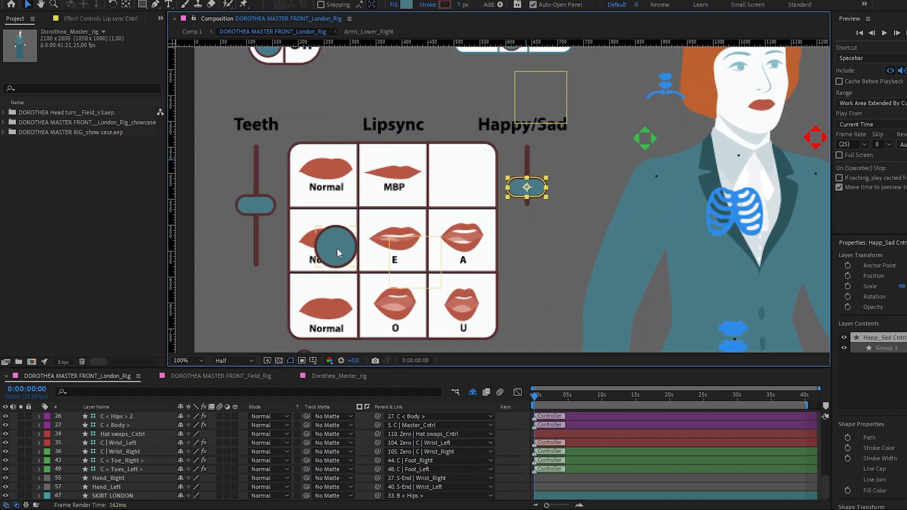
{"action": "left_click_drag", "start_coordinate": [337, 249], "coordinate": [414, 244]}
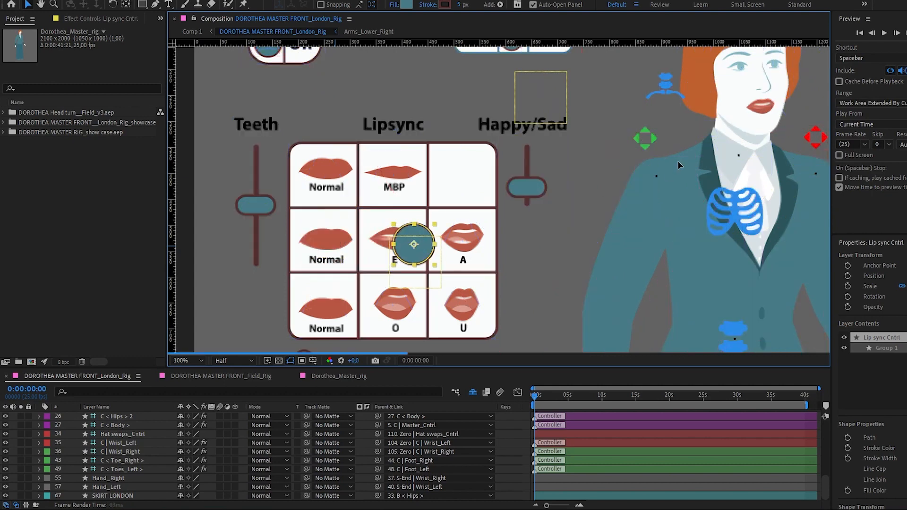
- Raise the Happy/Sad slider to its happy end
{"action": "left_click", "coordinate": [529, 187]}
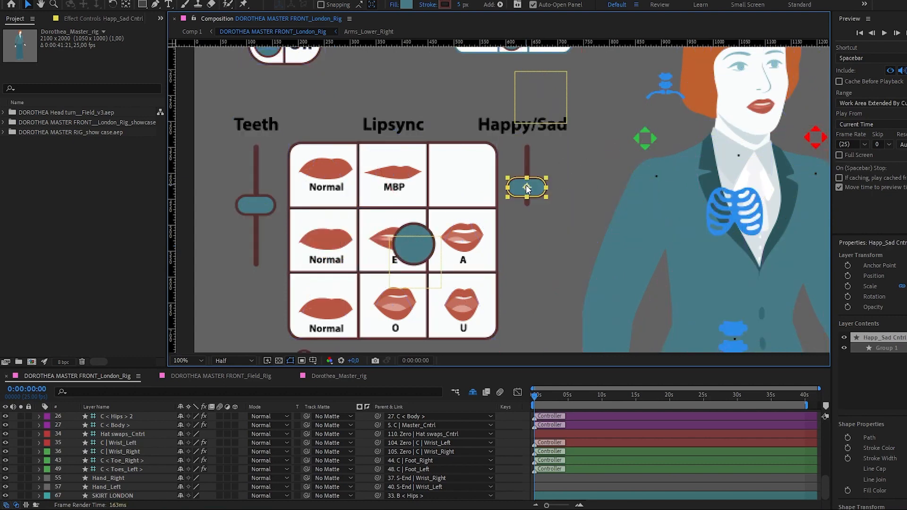
{"action": "left_click_drag", "start_coordinate": [529, 163], "coordinate": [529, 160]}
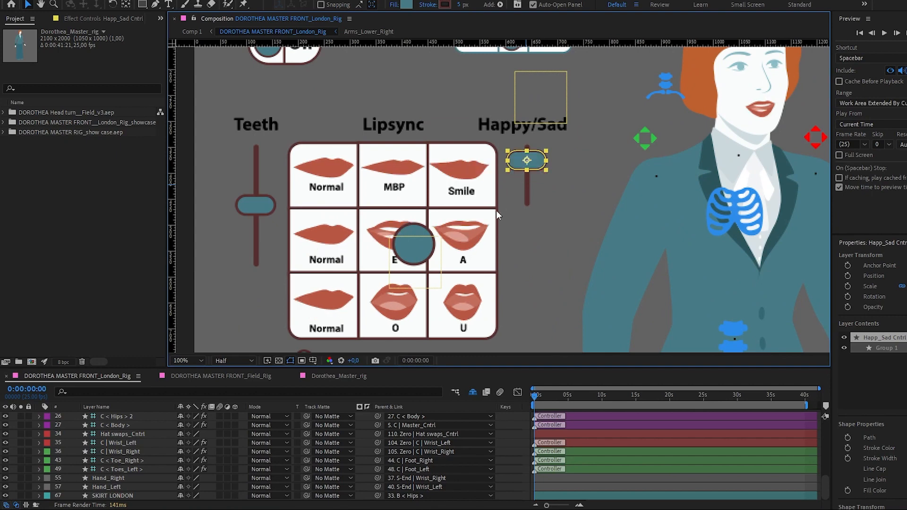
{"action": "mouse_move", "coordinate": [491, 211]}
{"action": "left_mouse_down"}
{"action": "mouse_move", "coordinate": [518, 131]}
{"action": "mouse_move", "coordinate": [477, 208]}
{"action": "mouse_move", "coordinate": [476, 201]}
{"action": "left_mouse_up"}
- Slide the More expressive knob toward its far end to exaggerate the mouth, and return it to its starting end
{"action": "scroll", "coordinate": [526, 198], "scroll_direction": "down", "scroll_amount": 2}
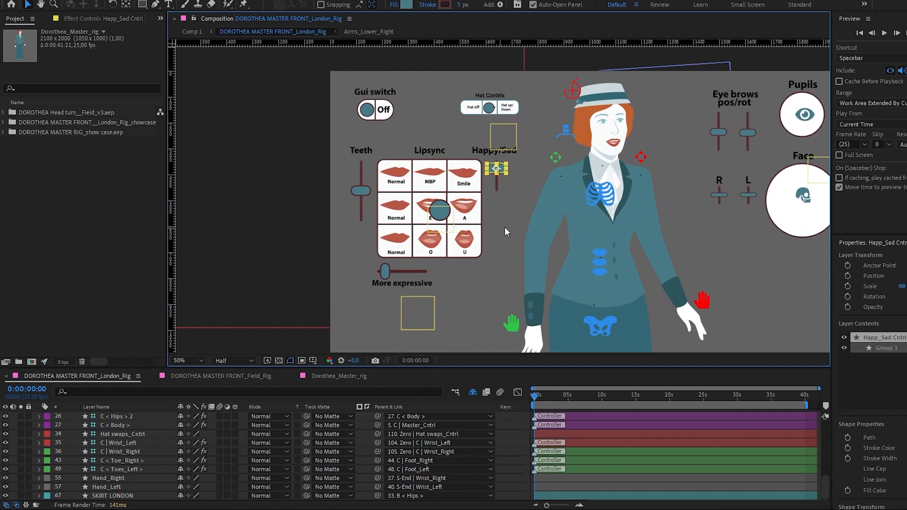
{"action": "left_click", "coordinate": [386, 271]}
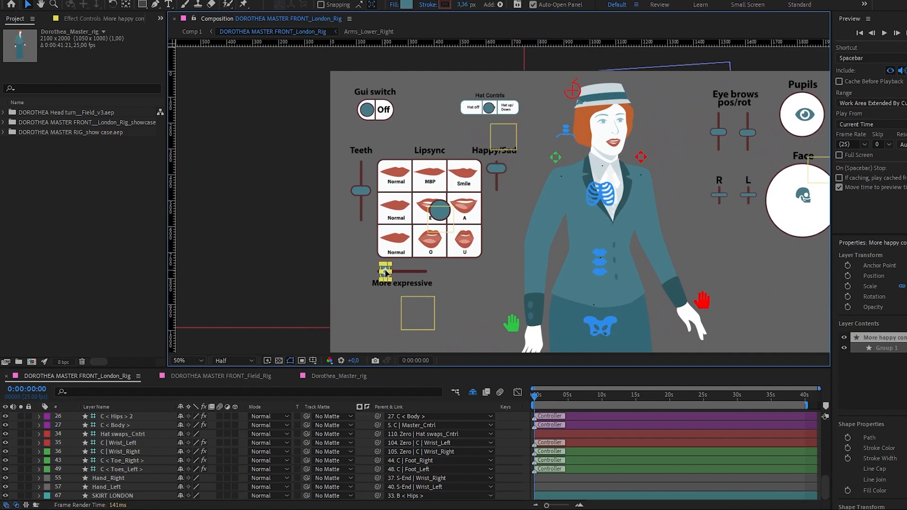
{"action": "left_click_drag", "start_coordinate": [413, 273], "coordinate": [430, 273]}
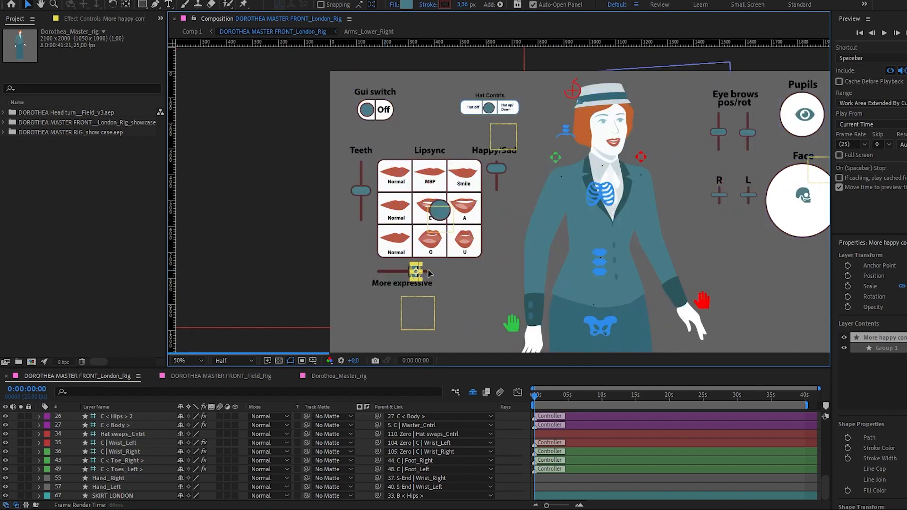
{"action": "key", "text": "period"}
{"action": "scroll", "coordinate": [654, 117], "scroll_direction": "up", "scroll_amount": 4}
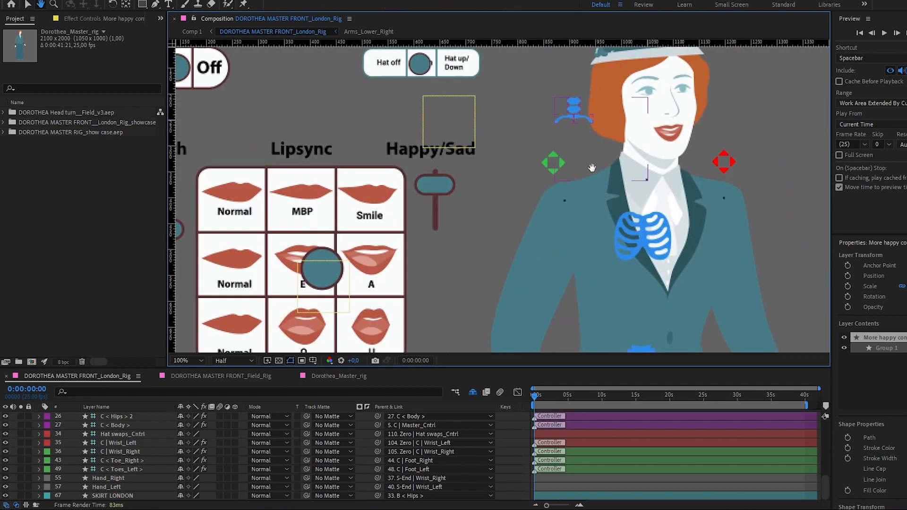
{"action": "scroll", "coordinate": [628, 194], "scroll_direction": "left", "scroll_amount": 4}
{"action": "key", "text": "comma"}
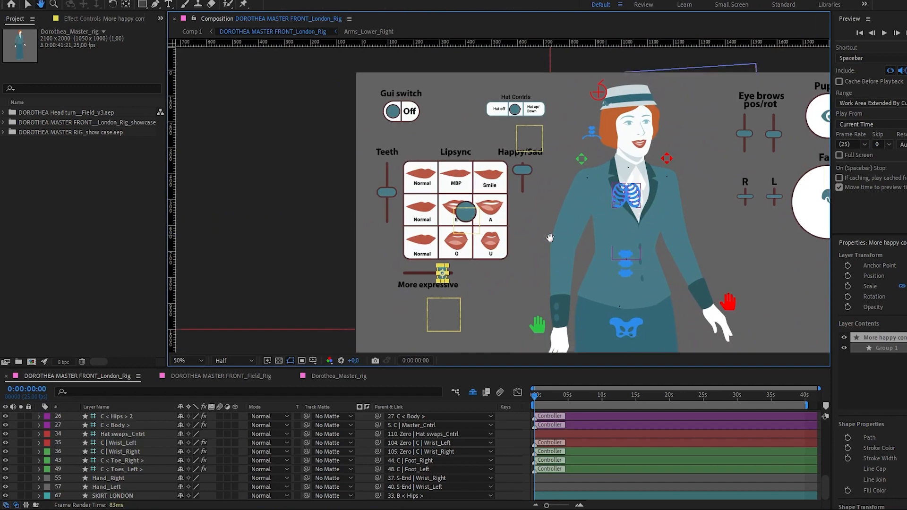
{"action": "left_click_drag", "start_coordinate": [425, 271], "coordinate": [417, 270]}
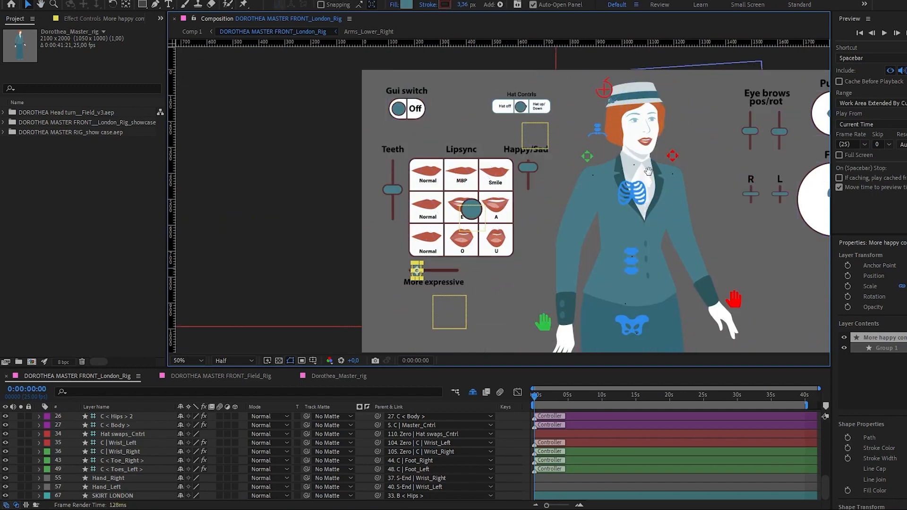
- Lower the Teeth Cntrl slider slightly below its middle position
{"action": "left_click_drag", "start_coordinate": [638, 176], "coordinate": [646, 191]}
{"action": "key", "text": "period"}
{"action": "left_click_drag", "start_coordinate": [480, 182], "coordinate": [381, 183]}
{"action": "left_click", "coordinate": [278, 213]}
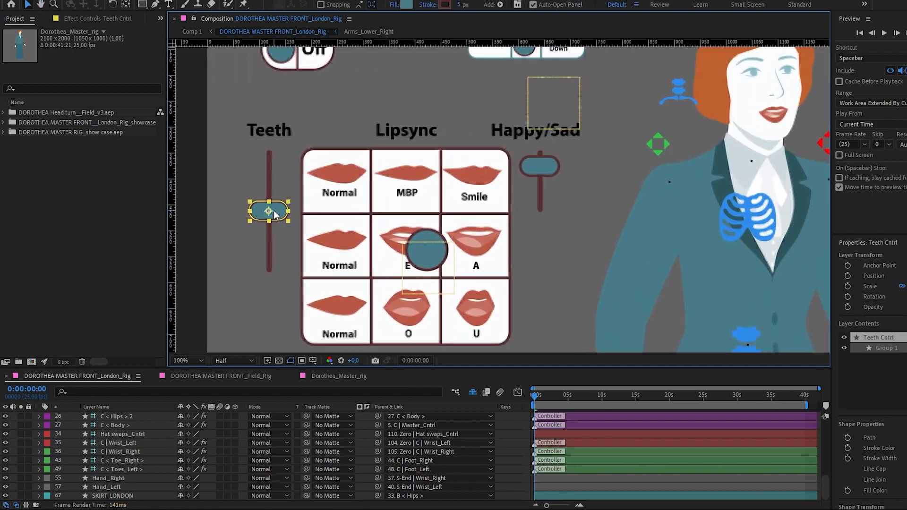
{"action": "left_click_drag", "start_coordinate": [273, 211], "coordinate": [272, 227]}
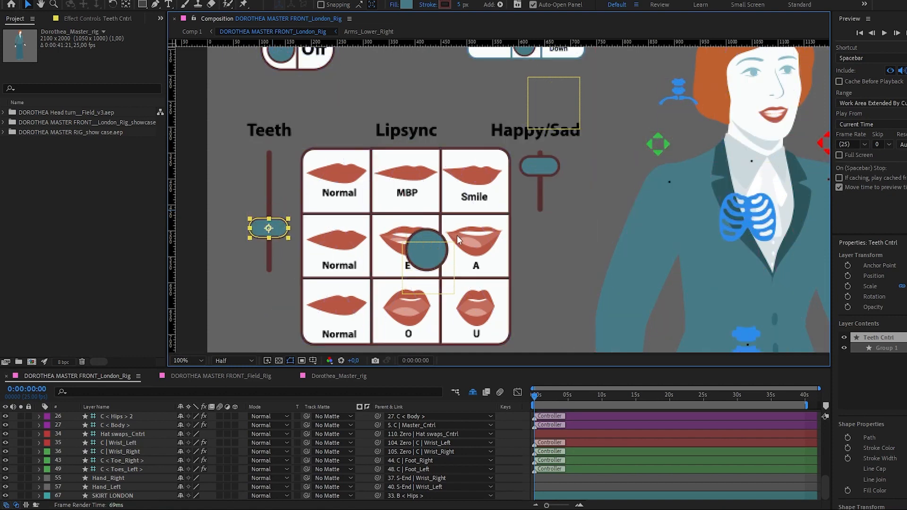
- Nudge the Lip sync Cntrl knob toward the A shape and back, and undo the Teeth slider change
{"action": "left_click", "coordinate": [425, 241]}
{"action": "left_click_drag", "start_coordinate": [436, 237], "coordinate": [446, 236]}
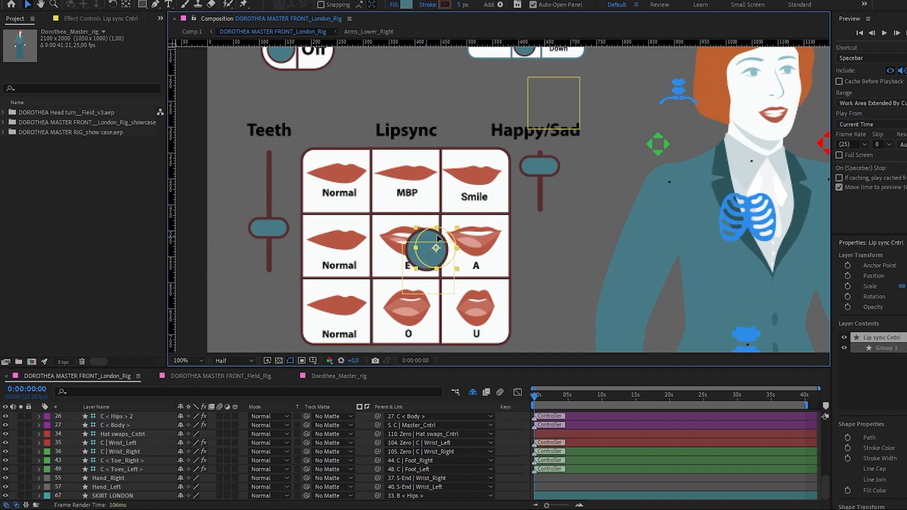
{"action": "left_click_drag", "start_coordinate": [270, 236], "coordinate": [306, 227]}
{"action": "left_click_drag", "start_coordinate": [438, 248], "coordinate": [427, 250]}
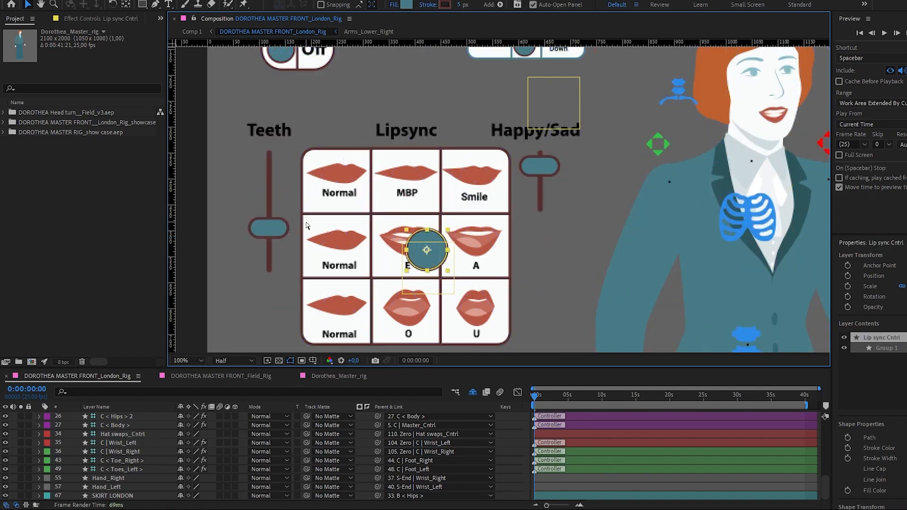
{"action": "key", "text": "ctrl+z"}
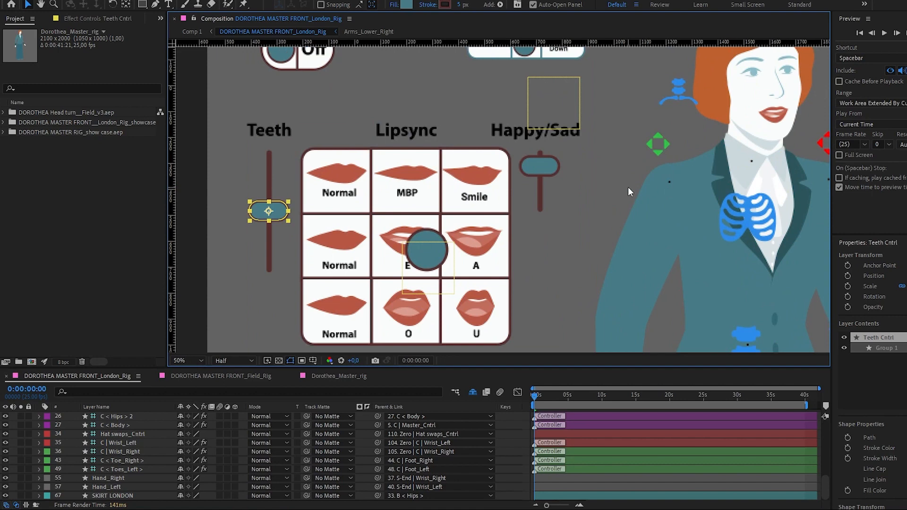
- Examine the character's face, mouth and hat up close beside the facial controllers
{"action": "scroll", "coordinate": [628, 187], "scroll_direction": "down", "scroll_amount": 1}
{"action": "key", "text": "space"}
{"action": "left_click_drag", "start_coordinate": [618, 227], "coordinate": [573, 219]}
{"action": "scroll", "coordinate": [534, 174], "scroll_direction": "up", "scroll_amount": 2}
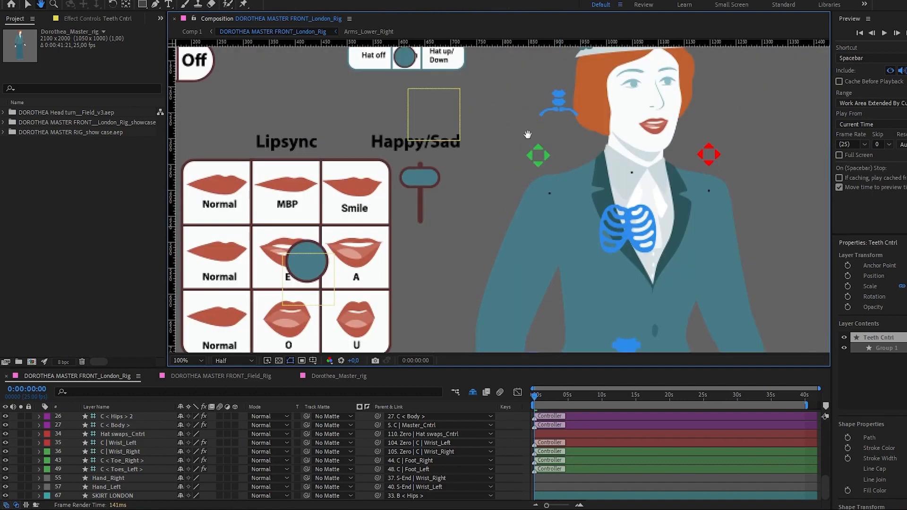
{"action": "left_click_drag", "start_coordinate": [468, 211], "coordinate": [420, 294]}
{"action": "left_click", "coordinate": [355, 140]}
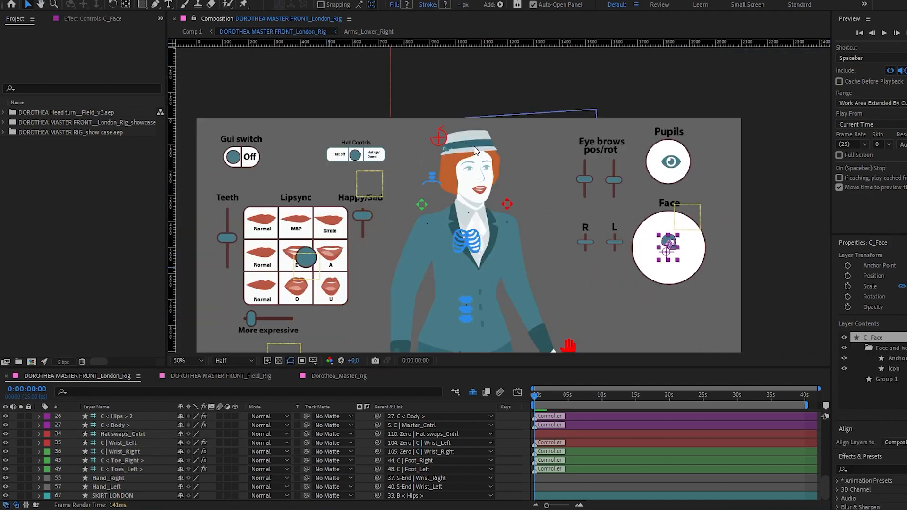
{"action": "scroll", "coordinate": [506, 152], "scroll_direction": "up", "scroll_amount": 2}
{"action": "left_click", "coordinate": [539, 152]}
{"action": "key", "text": "h"}
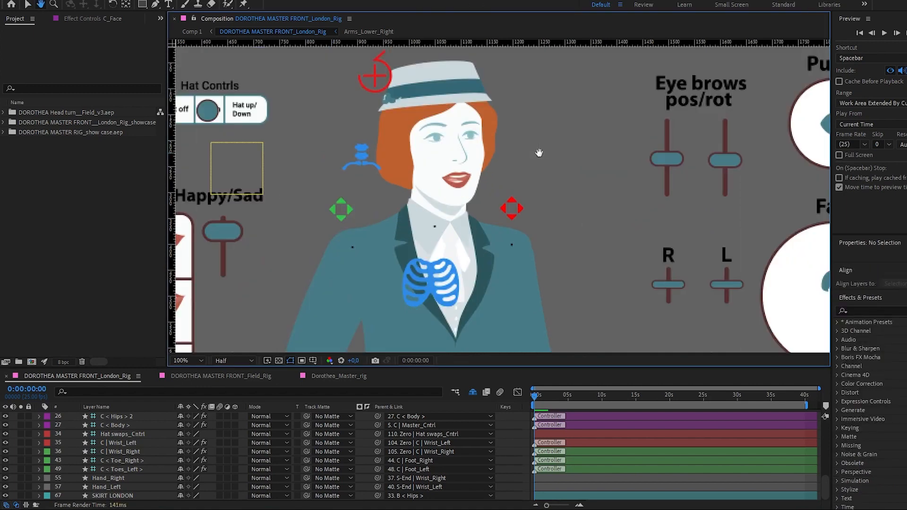
{"action": "left_click_drag", "start_coordinate": [430, 131], "coordinate": [559, 144]}
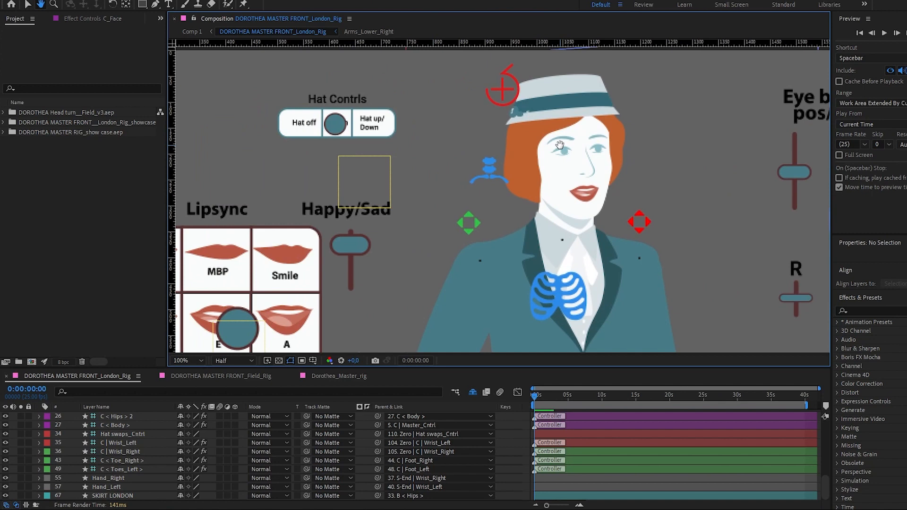
- Select the right and left shoulder controllers to point them out beside the head
{"action": "left_click_drag", "start_coordinate": [648, 203], "coordinate": [624, 175]}
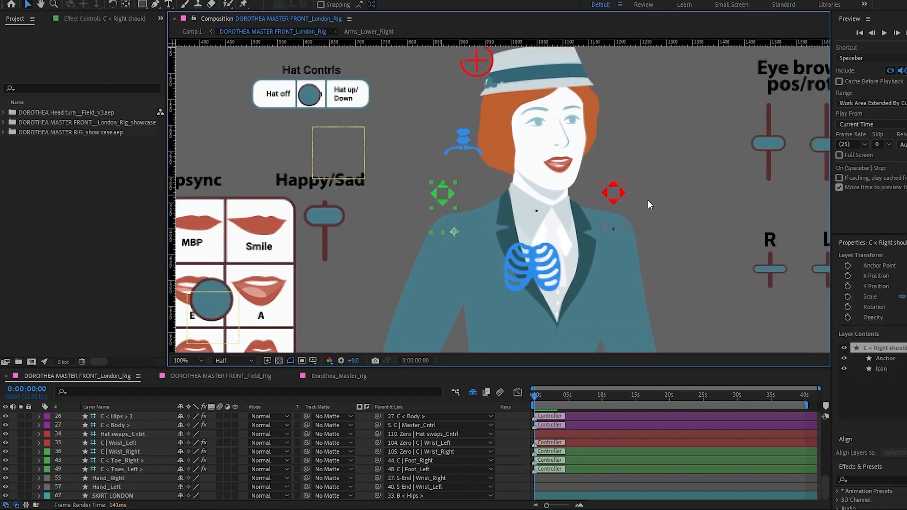
{"action": "left_click", "coordinate": [623, 194]}
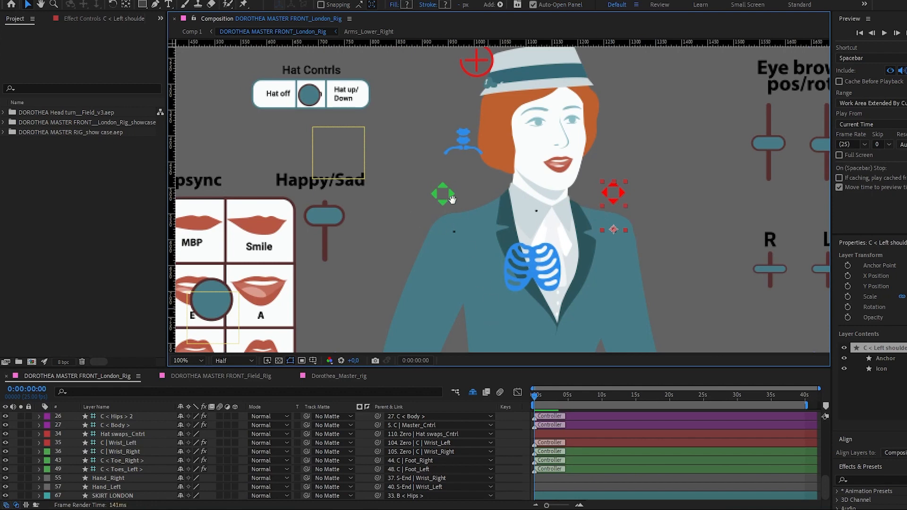
{"action": "left_click_drag", "start_coordinate": [488, 263], "coordinate": [448, 189]}
{"action": "key", "text": "h"}
{"action": "left_click_drag", "start_coordinate": [421, 147], "coordinate": [432, 237]}
{"action": "key", "text": "v"}
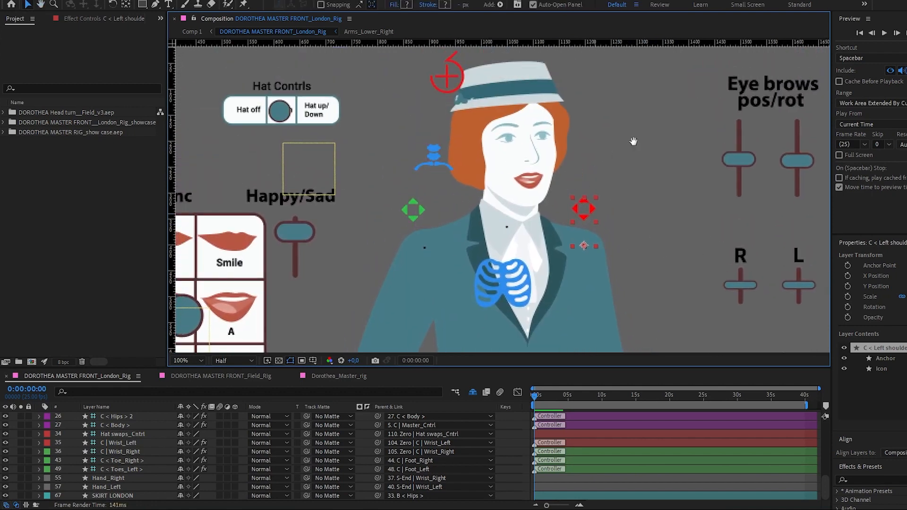
{"action": "left_click_drag", "start_coordinate": [634, 141], "coordinate": [602, 172]}
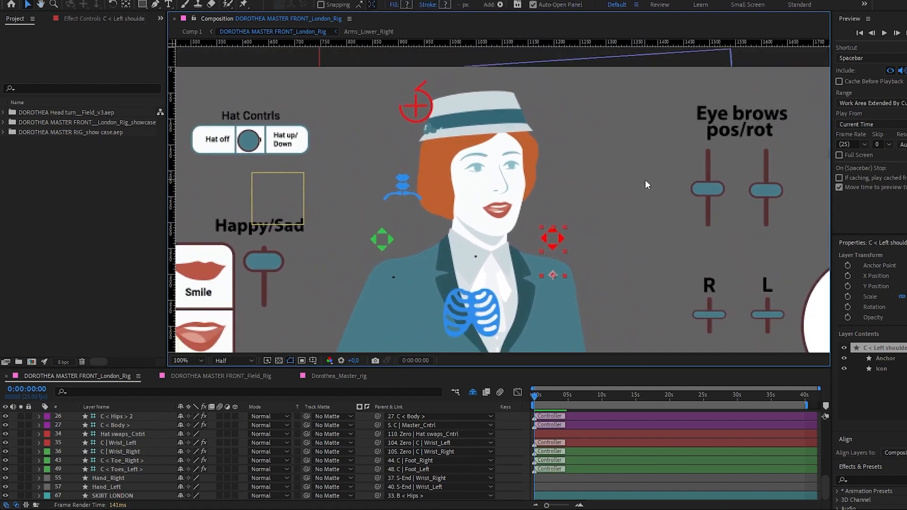
- Turn the head by moving the C_Face controller to the Face circle's right edge and back near its centre
{"action": "scroll", "coordinate": [647, 185], "scroll_direction": "down", "scroll_amount": 2}
{"action": "left_click_drag", "start_coordinate": [688, 262], "coordinate": [651, 254]}
{"action": "left_click", "coordinate": [634, 250]}
{"action": "left_click_drag", "start_coordinate": [653, 254], "coordinate": [657, 255]}
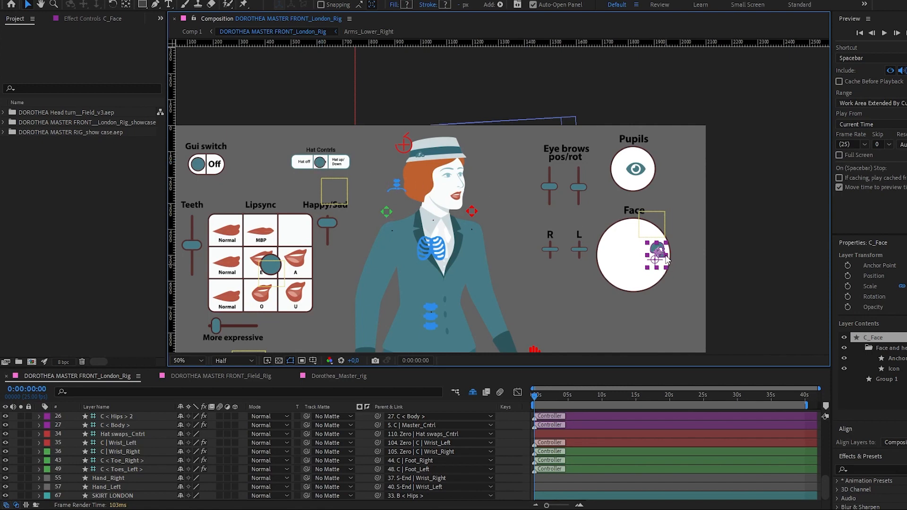
{"action": "left_click_drag", "start_coordinate": [658, 254], "coordinate": [639, 256]}
- Set the Hat swaps_Cntrl knob to Hat up/Down and nudge the C_Face controller slightly upward
{"action": "scroll", "coordinate": [453, 175], "scroll_direction": "up", "scroll_amount": 1}
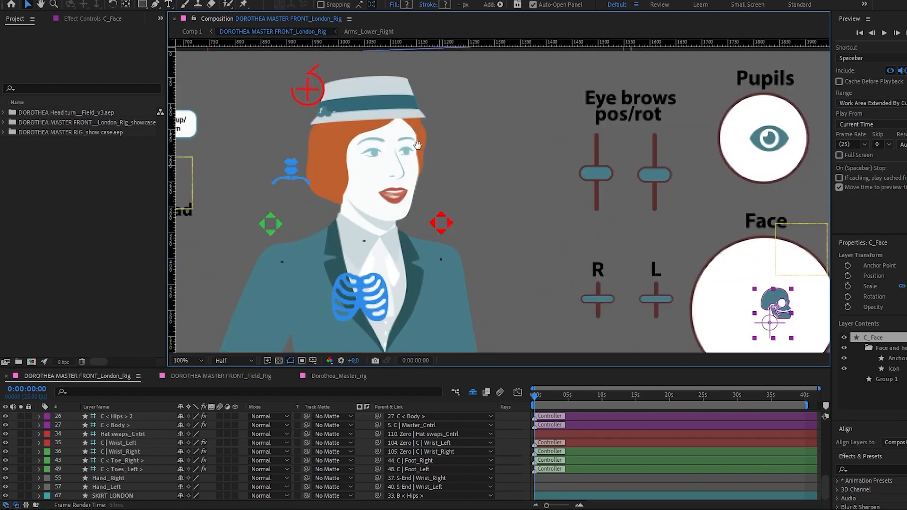
{"action": "left_click_drag", "start_coordinate": [420, 146], "coordinate": [524, 209]}
{"action": "key", "text": "v"}
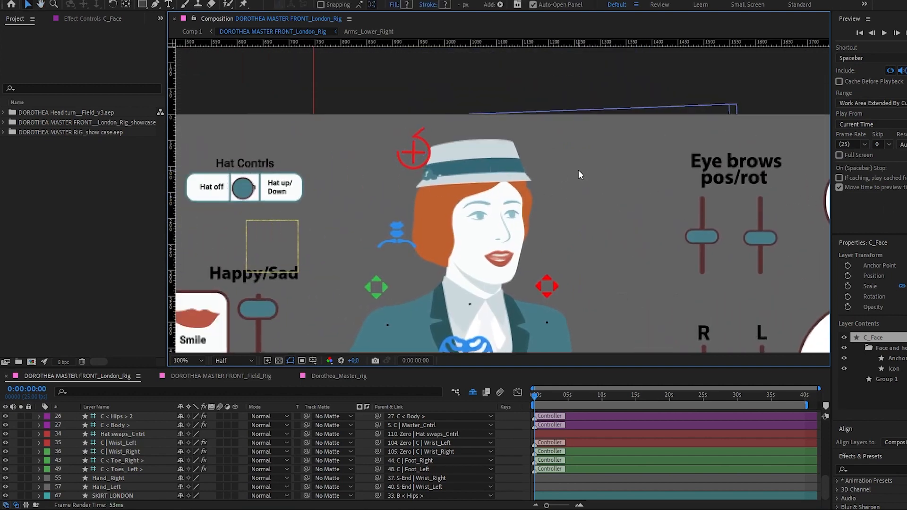
{"action": "left_click", "coordinate": [243, 188]}
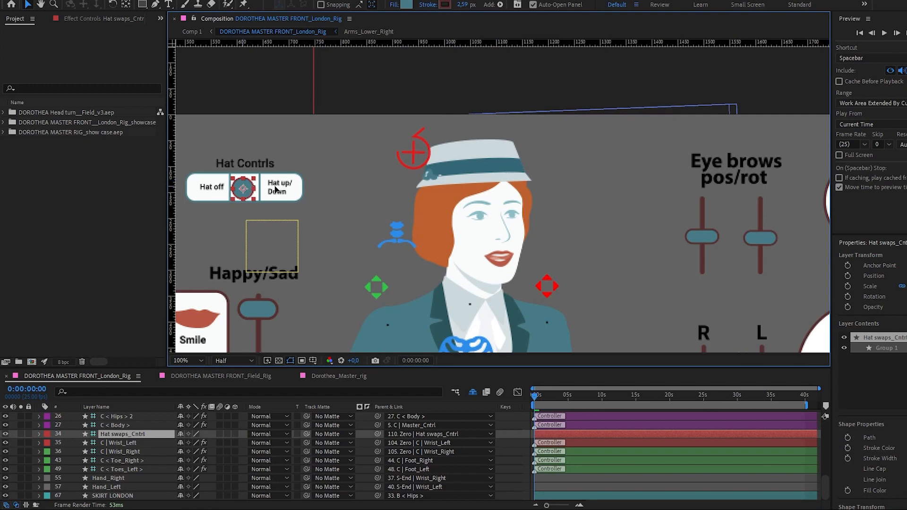
{"action": "left_click_drag", "start_coordinate": [243, 188], "coordinate": [282, 189]}
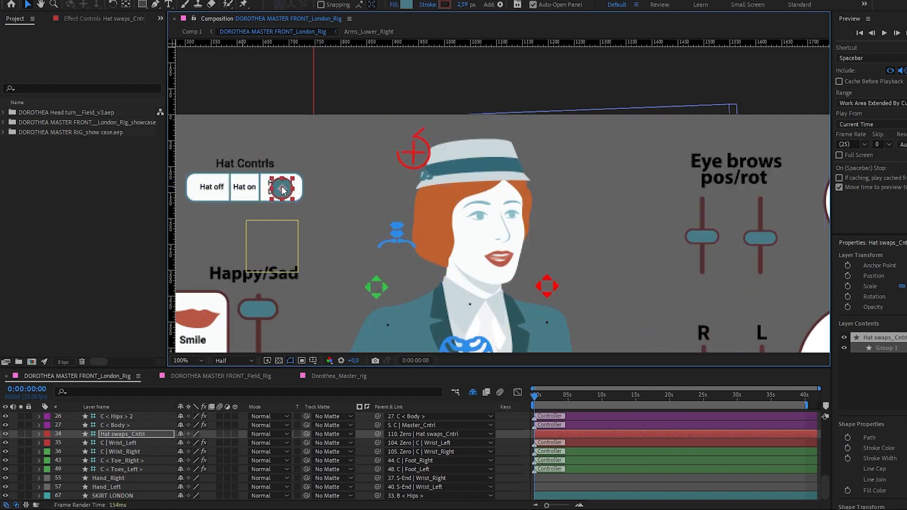
{"action": "scroll", "coordinate": [656, 239], "scroll_direction": "down", "scroll_amount": 2}
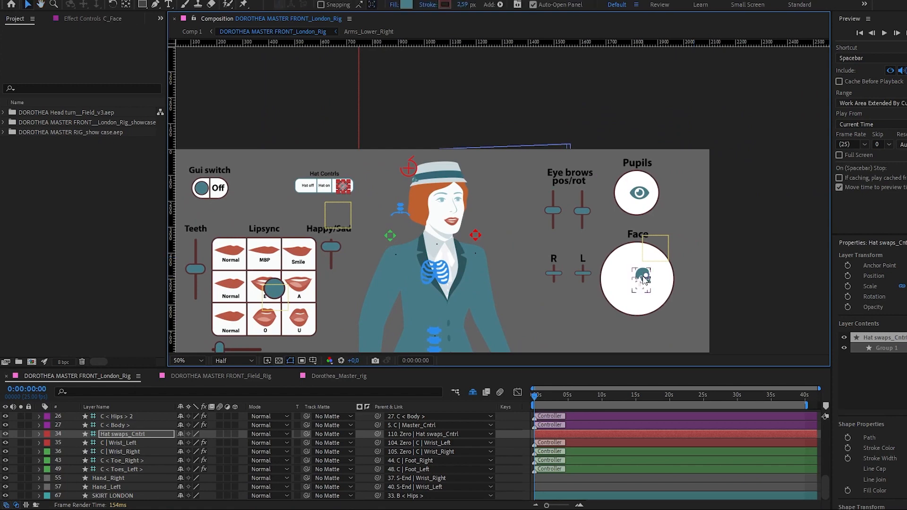
{"action": "mouse_move", "coordinate": [646, 279]}
{"action": "left_mouse_down"}
{"action": "mouse_move", "coordinate": [643, 259]}
{"action": "mouse_move", "coordinate": [639, 302]}
{"action": "mouse_move", "coordinate": [638, 262]}
{"action": "mouse_move", "coordinate": [644, 291]}
{"action": "mouse_move", "coordinate": [643, 270]}
{"action": "left_mouse_up"}
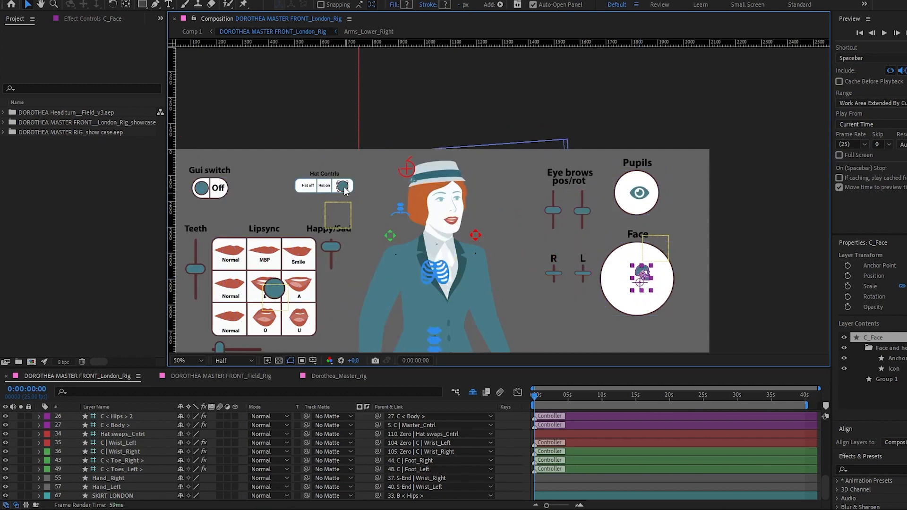
- Set the Hat swaps_Cntrl knob to Hat on and turn the head toward the Face circle's right edge
{"action": "left_click_drag", "start_coordinate": [343, 188], "coordinate": [323, 187]}
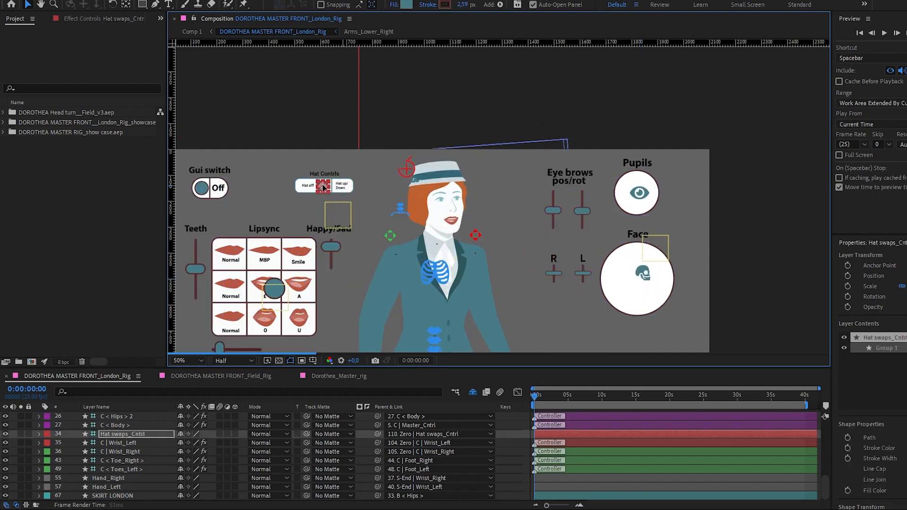
{"action": "left_click", "coordinate": [643, 274]}
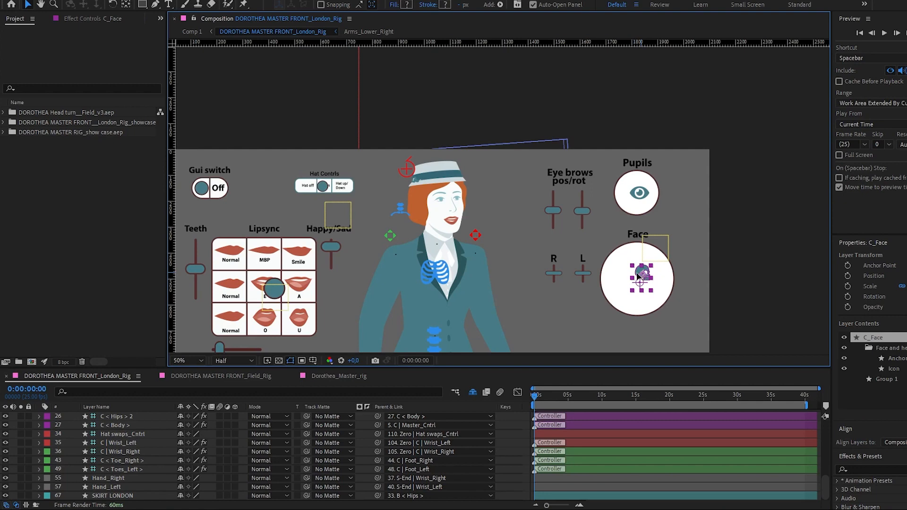
{"action": "left_click_drag", "start_coordinate": [638, 277], "coordinate": [656, 280]}
- Bring the C_Face controller back near the centre of the Face circle to return the head toward the front
{"action": "left_click", "coordinate": [575, 396]}
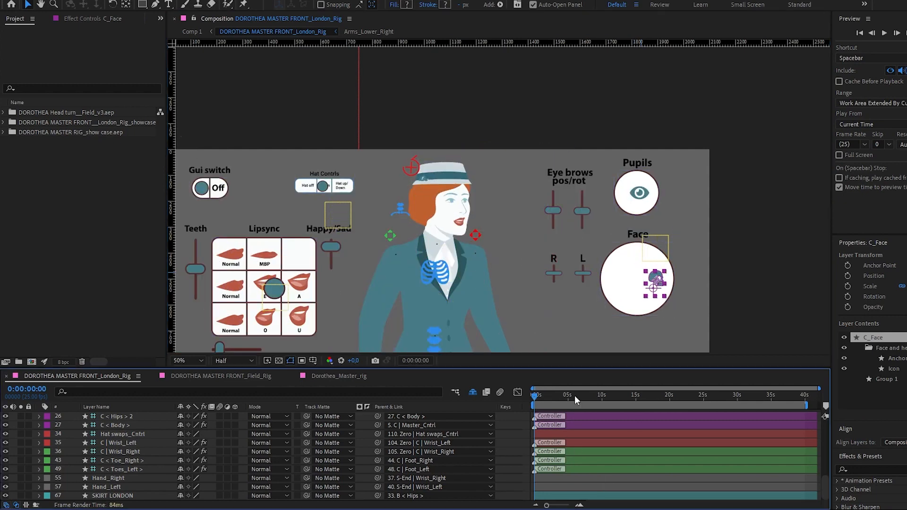
{"action": "left_click_drag", "start_coordinate": [544, 399], "coordinate": [517, 398]}
{"action": "left_click", "coordinate": [656, 282]}
{"action": "left_click_drag", "start_coordinate": [656, 281], "coordinate": [643, 279]}
{"action": "left_click_drag", "start_coordinate": [553, 264], "coordinate": [528, 160]}
{"action": "left_click_drag", "start_coordinate": [422, 219], "coordinate": [533, 272]}
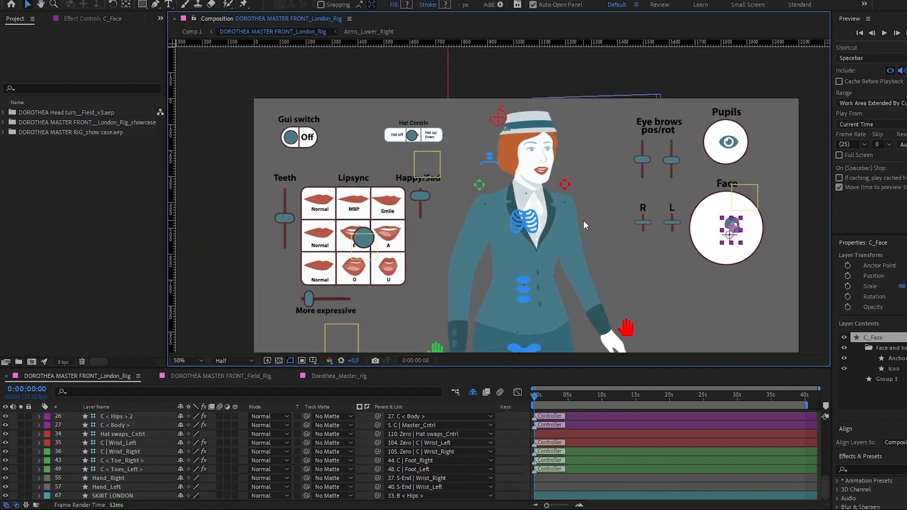
{"action": "left_click_drag", "start_coordinate": [586, 189], "coordinate": [550, 206]}
{"action": "key", "text": "v"}
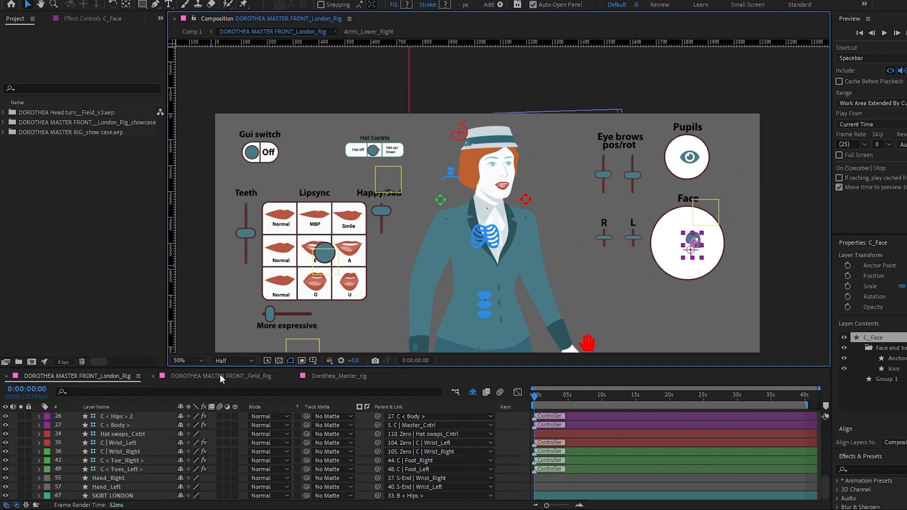
- Switch to the DOROTHEA MASTER FRONT_Field_Rig composition and select its C_Face controller
{"action": "left_click", "coordinate": [249, 380]}
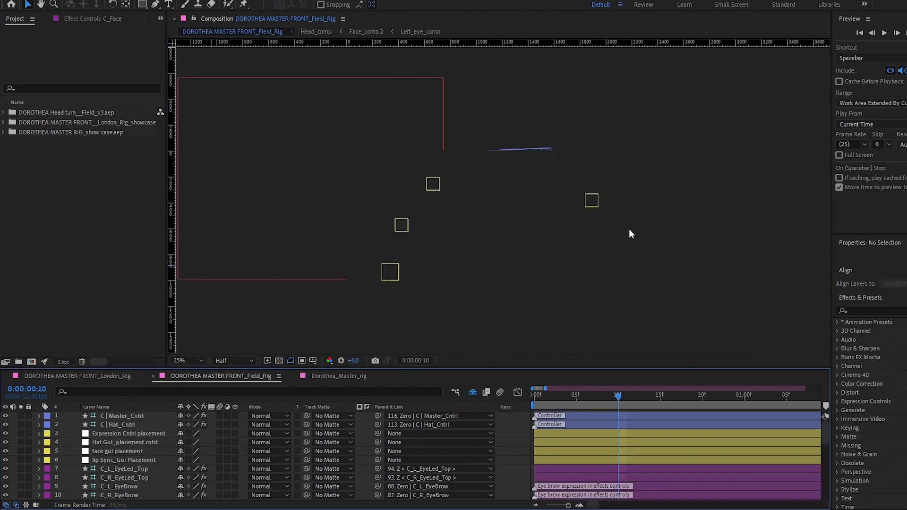
{"action": "scroll", "coordinate": [504, 190], "scroll_direction": "up", "scroll_amount": 2}
{"action": "key", "text": "h"}
{"action": "left_click_drag", "start_coordinate": [521, 173], "coordinate": [553, 203]}
{"action": "key", "text": "v"}
{"action": "left_click", "coordinate": [710, 261]}
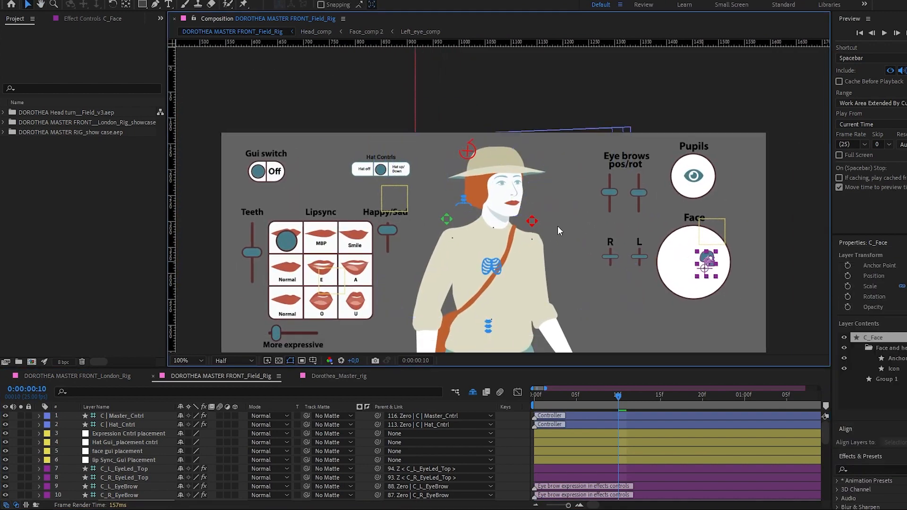
- Move the C_Face controller toward the left side of the Face circle to turn the Field rig's head
{"action": "key", "text": "slash"}
{"action": "left_click_drag", "start_coordinate": [602, 219], "coordinate": [605, 147]}
{"action": "scroll", "coordinate": [581, 208], "scroll_direction": "down", "scroll_amount": 1}
{"action": "left_click_drag", "start_coordinate": [493, 258], "coordinate": [521, 302]}
{"action": "left_click_drag", "start_coordinate": [618, 201], "coordinate": [482, 221]}
{"action": "scroll", "coordinate": [595, 187], "scroll_direction": "up", "scroll_amount": 1}
{"action": "key", "text": "v"}
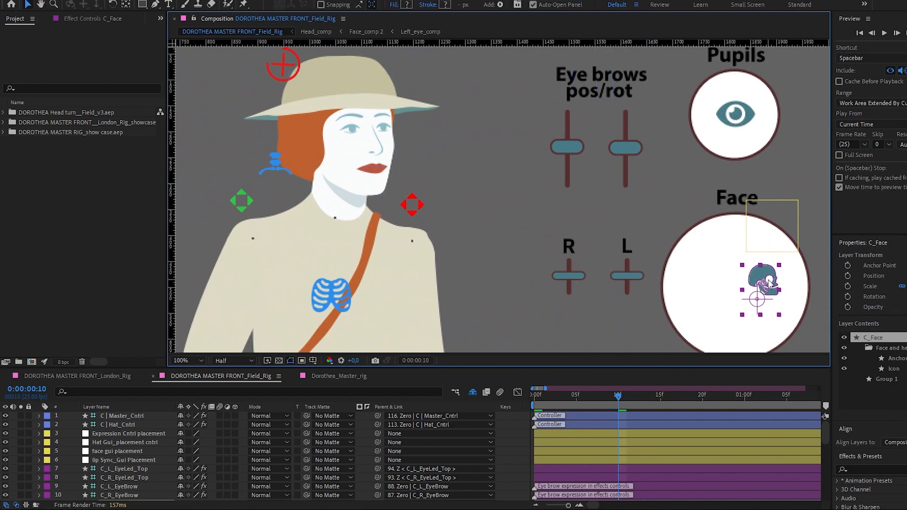
{"action": "left_click_drag", "start_coordinate": [764, 282], "coordinate": [692, 286]}
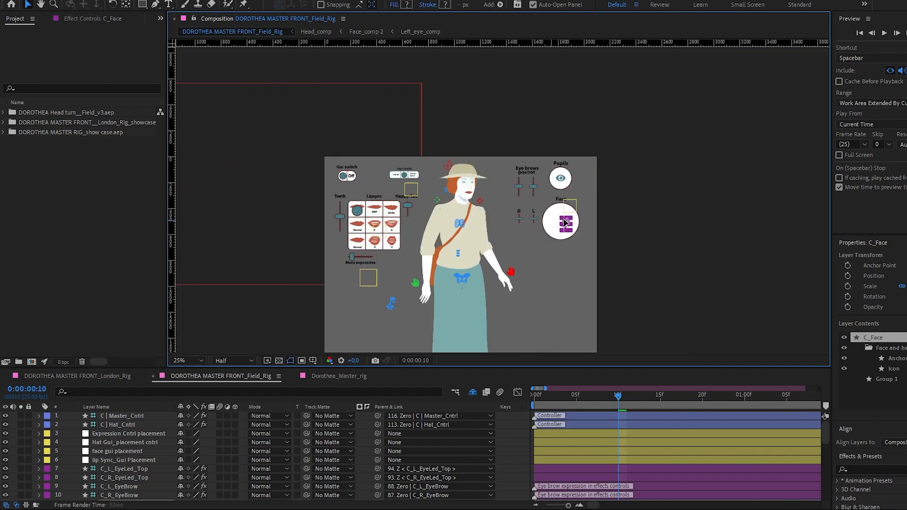
- Fine-tune the head turn by nudging the C_Face controller slightly right and down within the Face circle
{"action": "left_click_drag", "start_coordinate": [566, 222], "coordinate": [571, 222]}
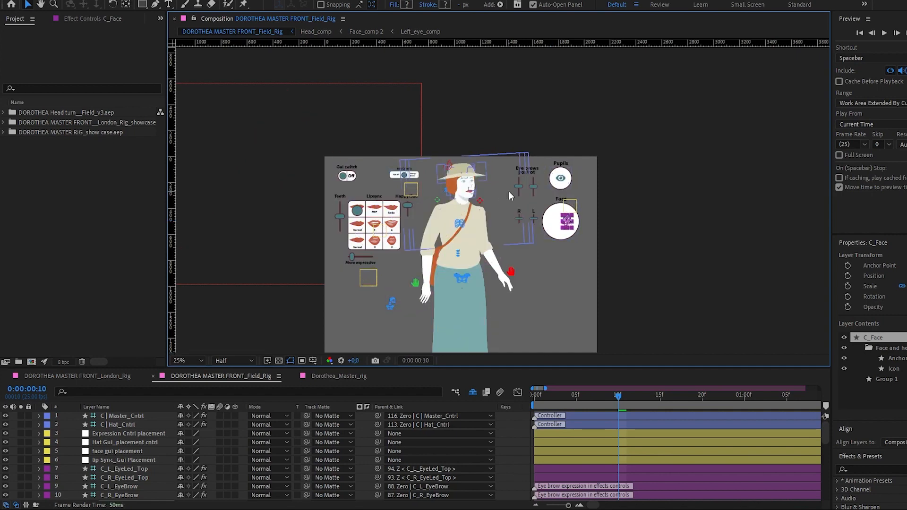
{"action": "scroll", "coordinate": [579, 222], "scroll_direction": "up", "scroll_amount": 2}
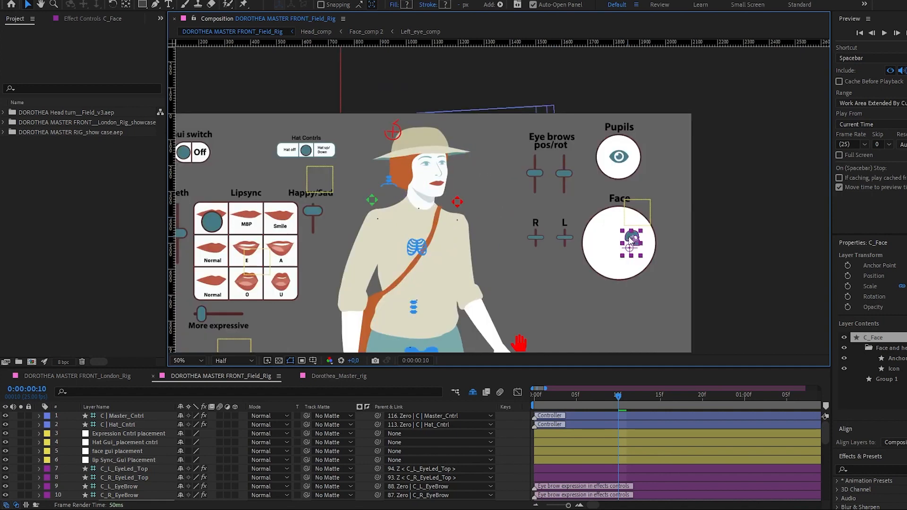
{"action": "left_click_drag", "start_coordinate": [634, 242], "coordinate": [635, 244]}
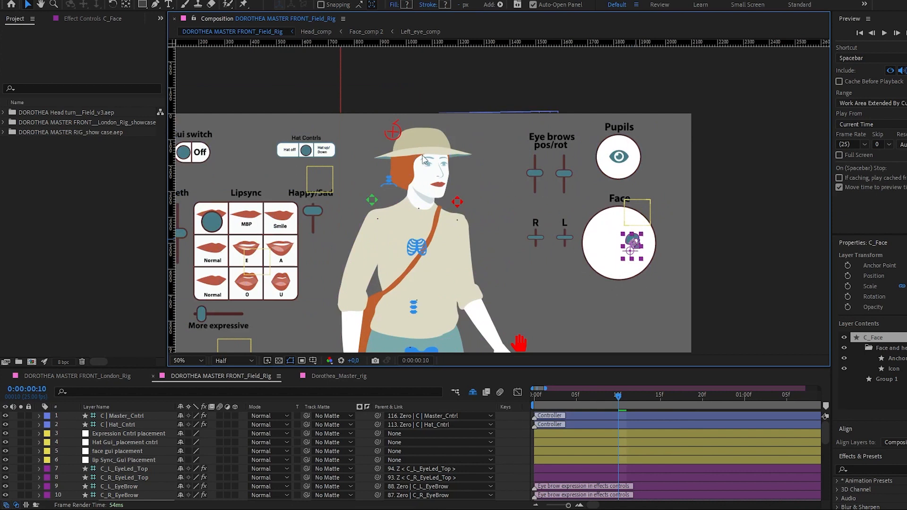
{"action": "left_click", "coordinate": [212, 222]}
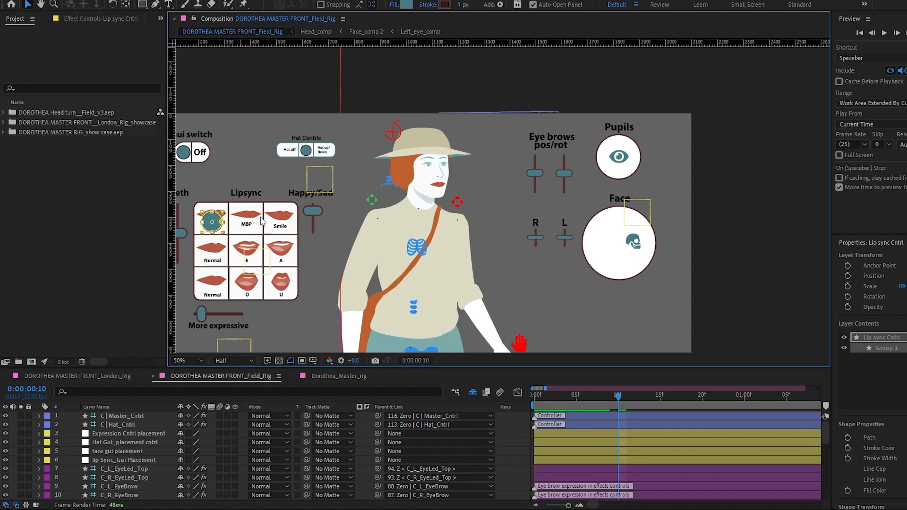
{"action": "left_click", "coordinate": [633, 243]}
- Nudge the Field rig's left and right shoulder controllers slightly
{"action": "left_click_drag", "start_coordinate": [487, 305], "coordinate": [520, 251]}
{"action": "left_click", "coordinate": [492, 153]}
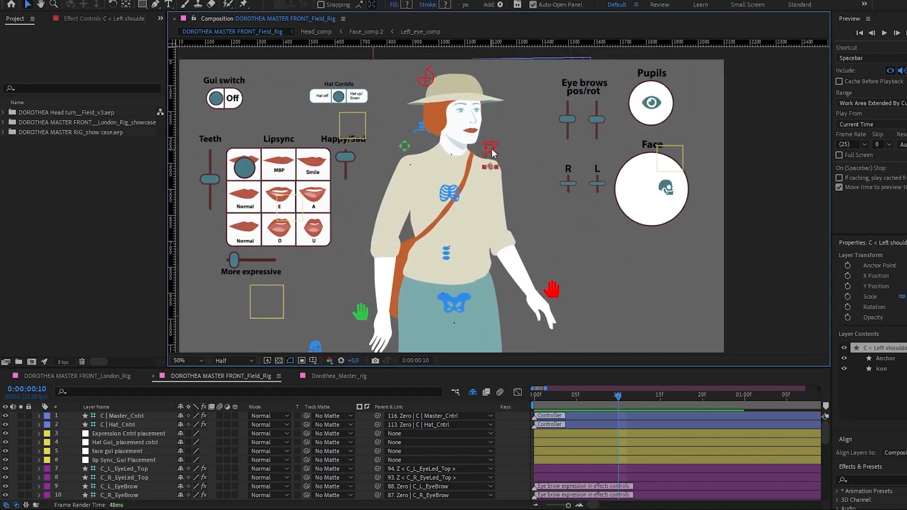
{"action": "left_click_drag", "start_coordinate": [491, 151], "coordinate": [491, 149]}
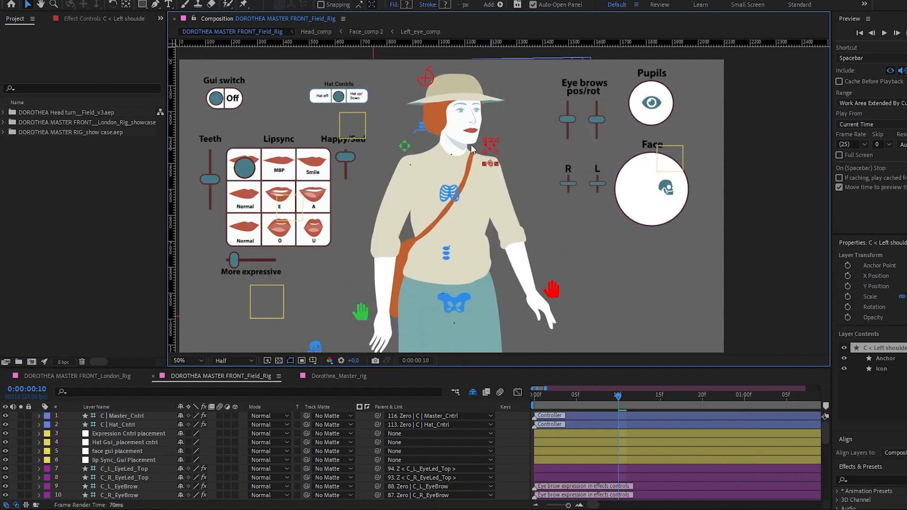
{"action": "left_click", "coordinate": [400, 145]}
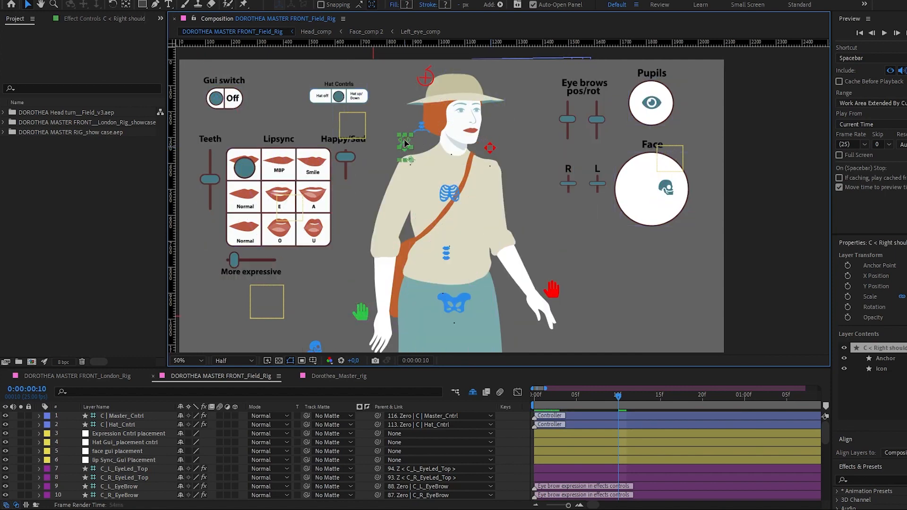
{"action": "left_click_drag", "start_coordinate": [404, 143], "coordinate": [405, 143]}
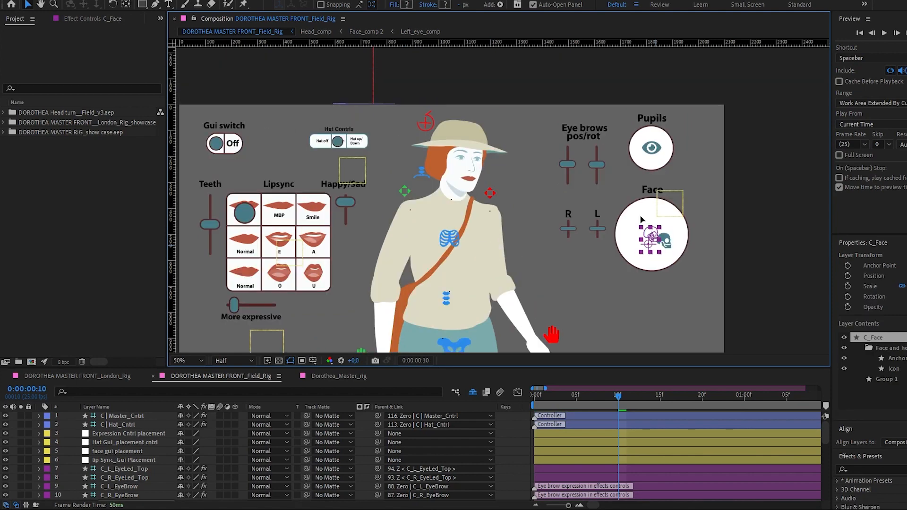
- Move the C_Face controller toward the right of the Face circle and set the Hat swaps_Cntrl knob to Hat off
{"action": "mouse_move", "coordinate": [652, 236]}
{"action": "left_mouse_down"}
{"action": "mouse_move", "coordinate": [652, 244]}
{"action": "mouse_move", "coordinate": [672, 232]}
{"action": "mouse_move", "coordinate": [621, 233]}
{"action": "mouse_move", "coordinate": [665, 233]}
{"action": "left_mouse_up"}
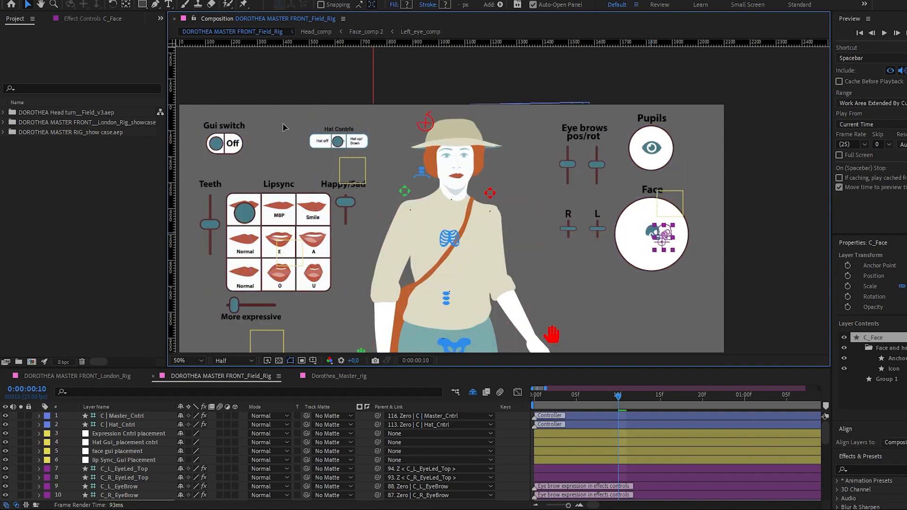
{"action": "left_click_drag", "start_coordinate": [339, 144], "coordinate": [325, 144]}
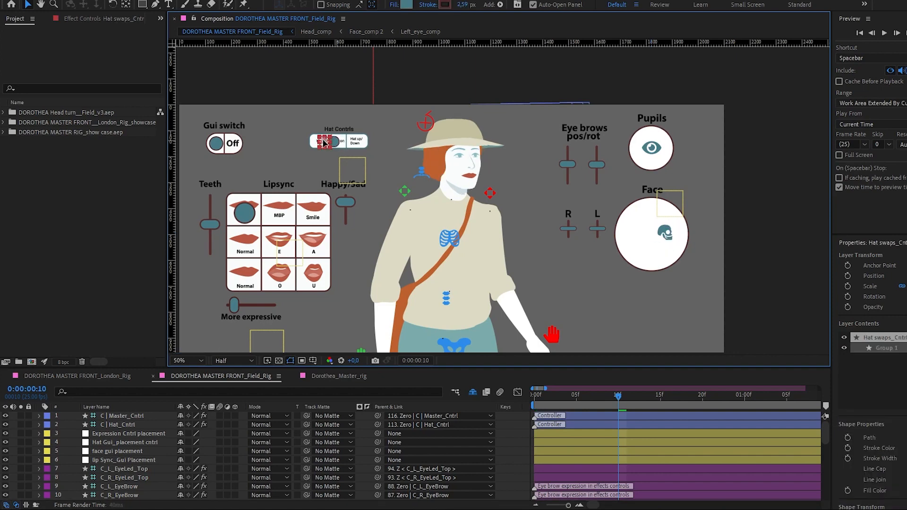
- Select the C_Pupils controller in the Pupils circle and view the whole Field rig
{"action": "left_click", "coordinate": [645, 150]}
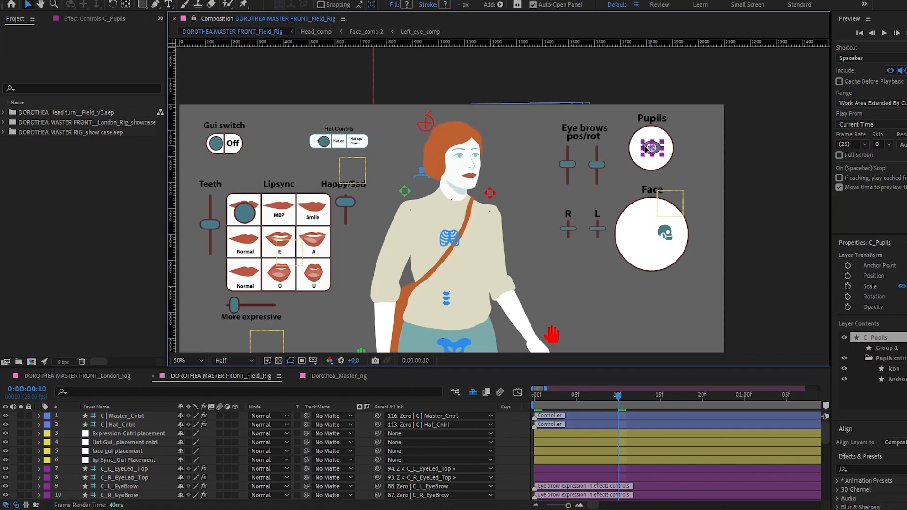
{"action": "left_click_drag", "start_coordinate": [639, 155], "coordinate": [462, 156]}
{"action": "scroll", "coordinate": [501, 199], "scroll_direction": "down", "scroll_amount": 2}
{"action": "left_click_drag", "start_coordinate": [466, 231], "coordinate": [449, 203]}
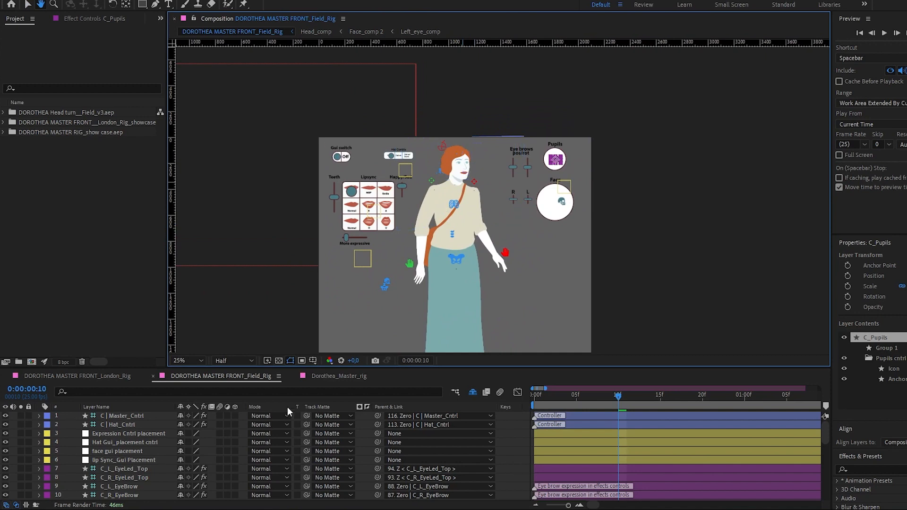
- Switch to the Dorothea_Master_rig composition and set its Gui switch to On
{"action": "left_click", "coordinate": [341, 375]}
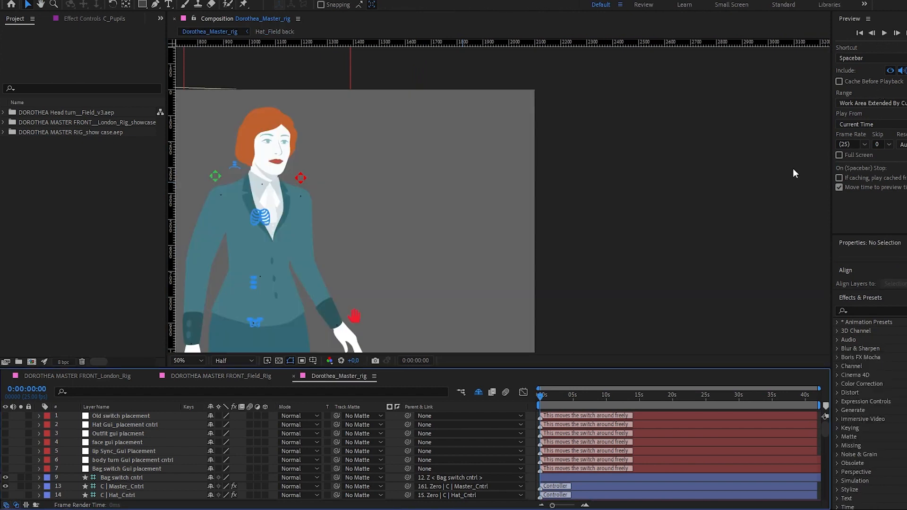
{"action": "left_click_drag", "start_coordinate": [288, 178], "coordinate": [587, 183]}
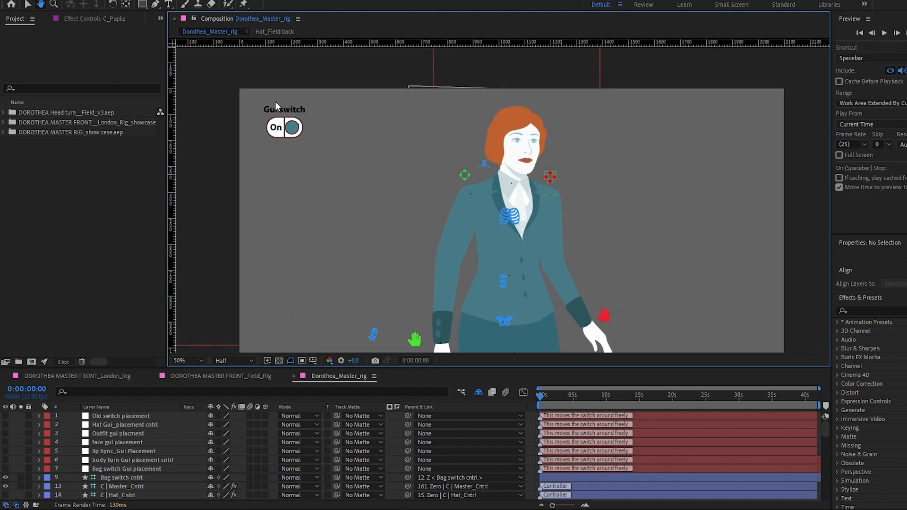
{"action": "left_click", "coordinate": [292, 128]}
{"action": "key", "text": "v"}
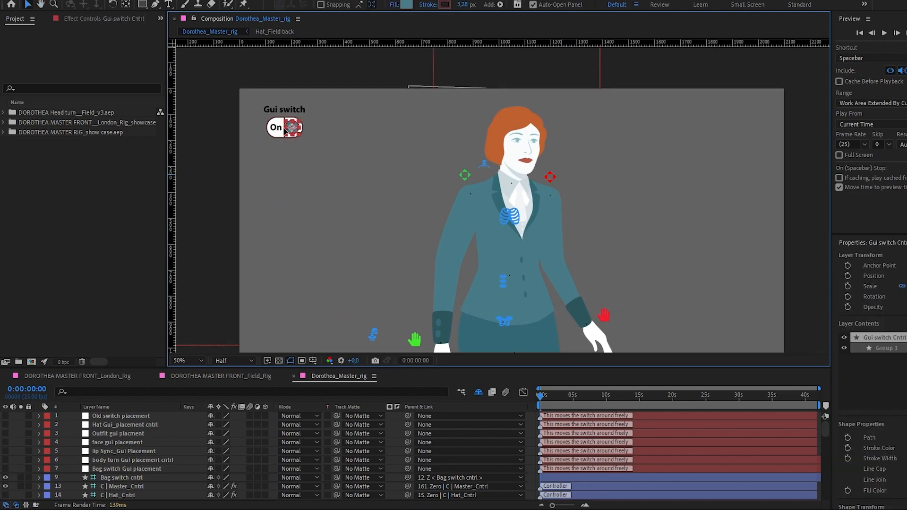
{"action": "left_click_drag", "start_coordinate": [291, 132], "coordinate": [279, 130]}
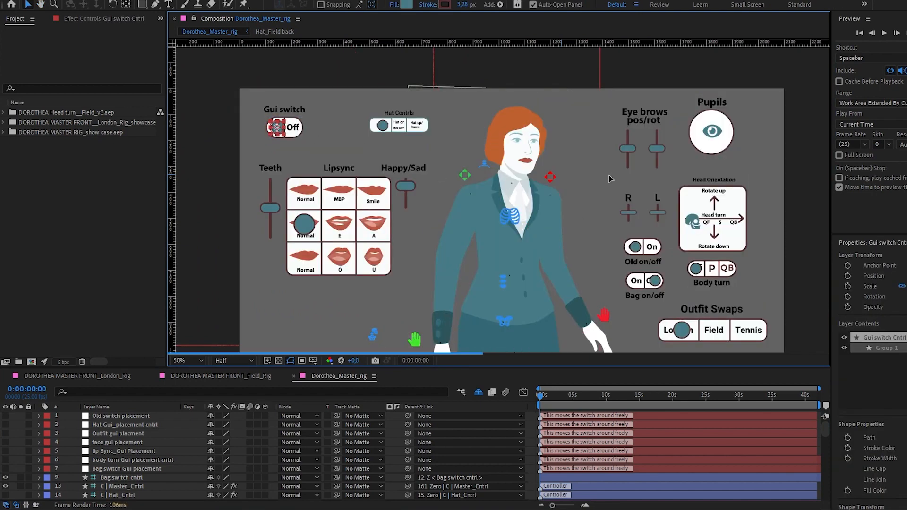
- Point out the master rig's head, body turn, old, bag and outfit controllers by selecting them in turn
{"action": "left_click_drag", "start_coordinate": [581, 144], "coordinate": [538, 164]}
{"action": "key", "text": "v"}
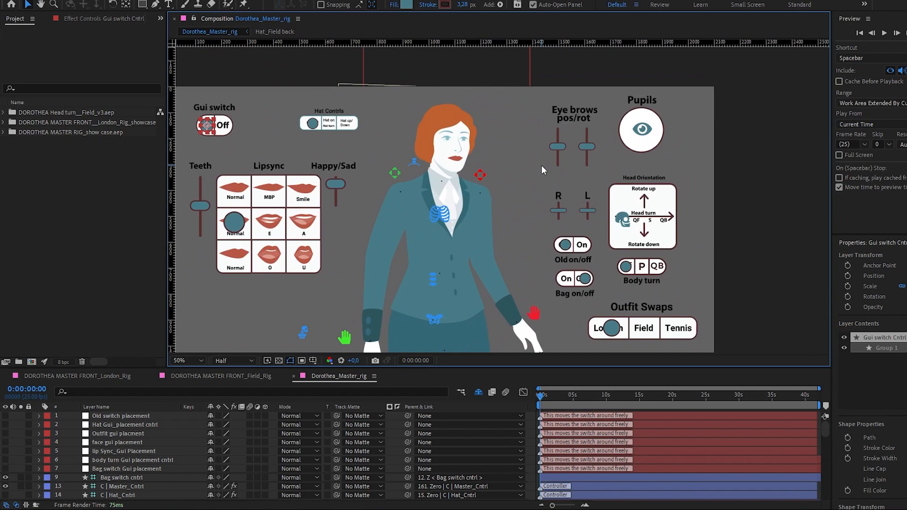
{"action": "left_click", "coordinate": [624, 219]}
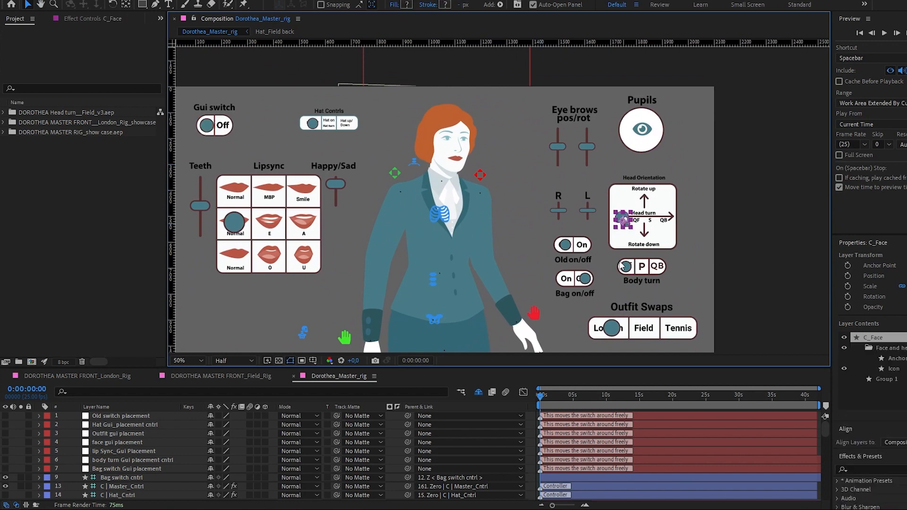
{"action": "left_click", "coordinate": [626, 267]}
{"action": "left_click", "coordinate": [563, 247]}
{"action": "left_click", "coordinate": [586, 276]}
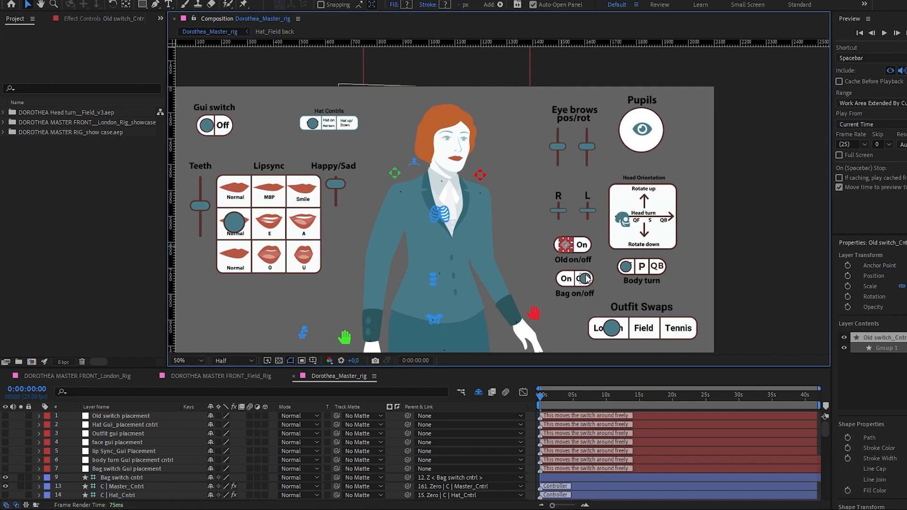
{"action": "left_click", "coordinate": [625, 267]}
{"action": "left_click", "coordinate": [612, 328]}
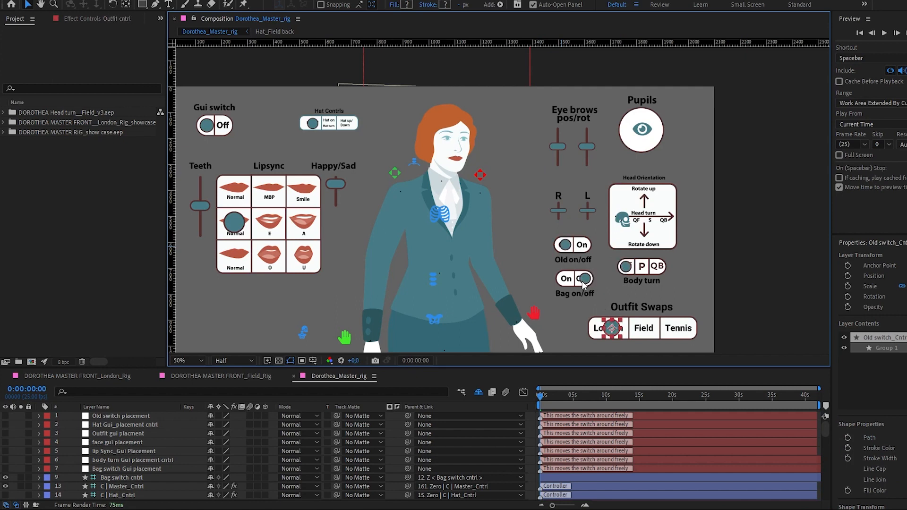
{"action": "left_click", "coordinate": [565, 246]}
{"action": "left_click", "coordinate": [626, 267]}
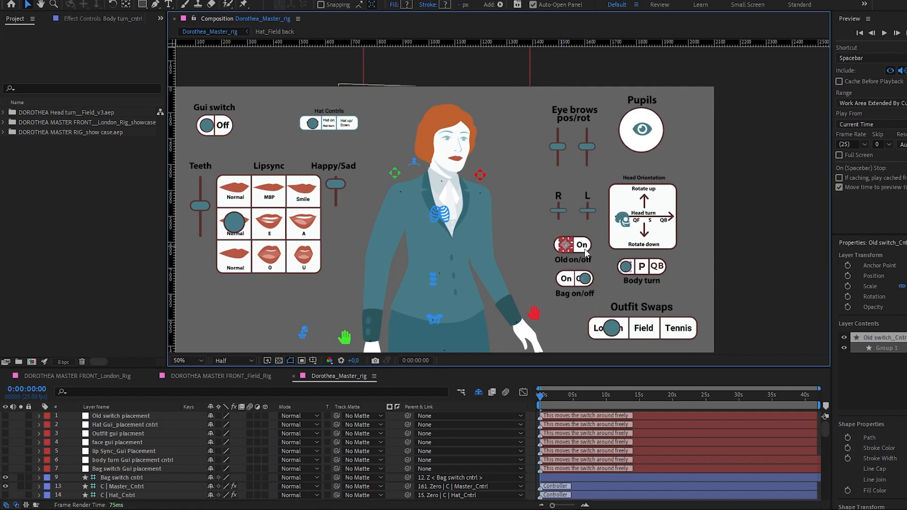
{"action": "left_click", "coordinate": [612, 326]}
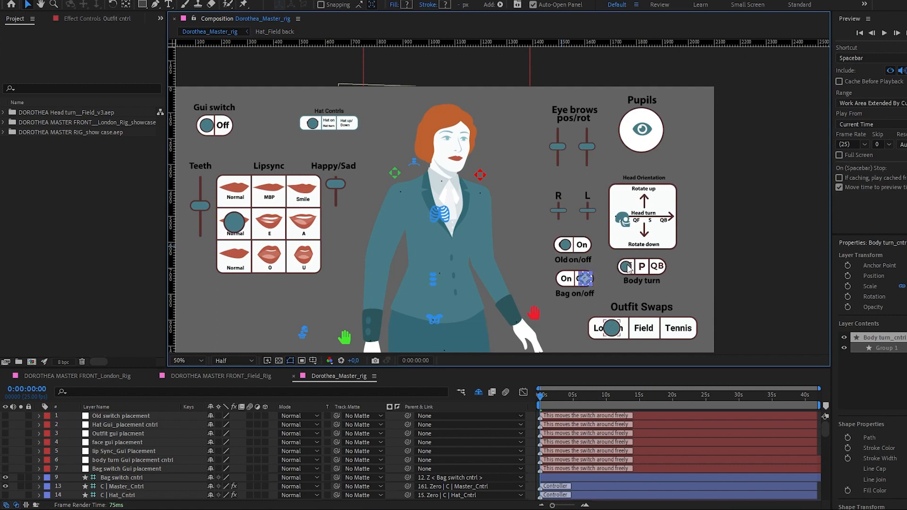
{"action": "left_click", "coordinate": [564, 245]}
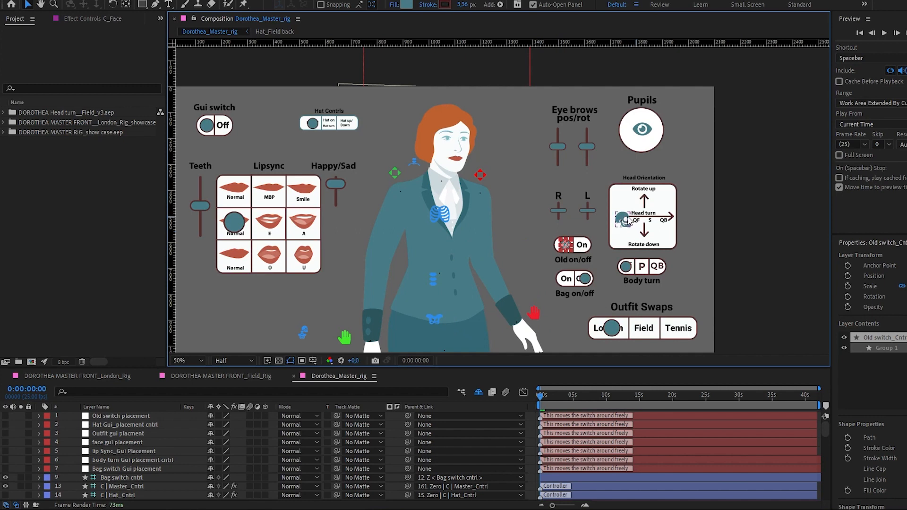
- Select the C_Pupils, C_Face, Old switch_Cntrl, Outfit cntrl and Body turn_cntrl controllers one after another
{"action": "left_click", "coordinate": [640, 129]}
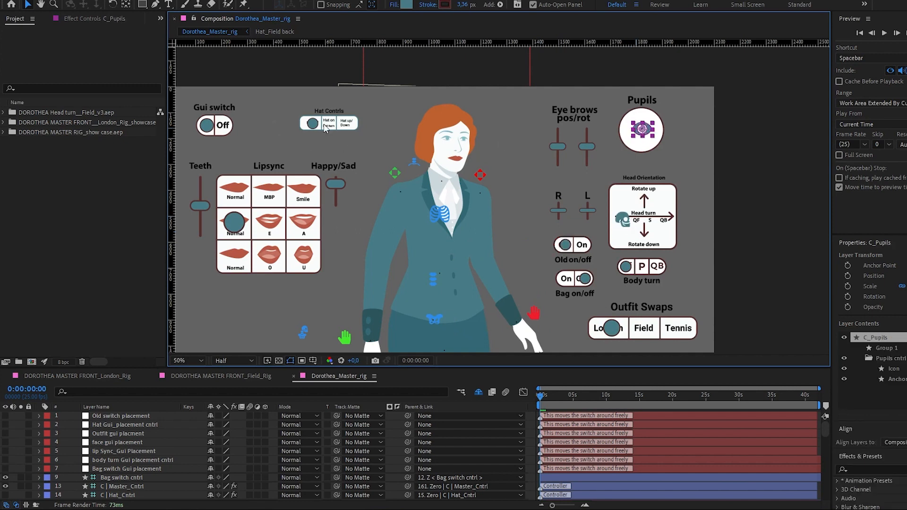
{"action": "left_click", "coordinate": [624, 220]}
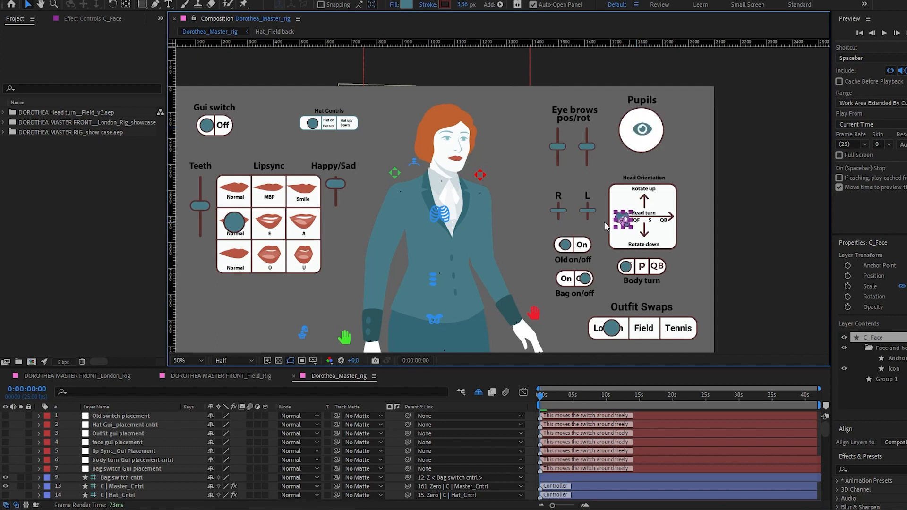
{"action": "left_click", "coordinate": [570, 246]}
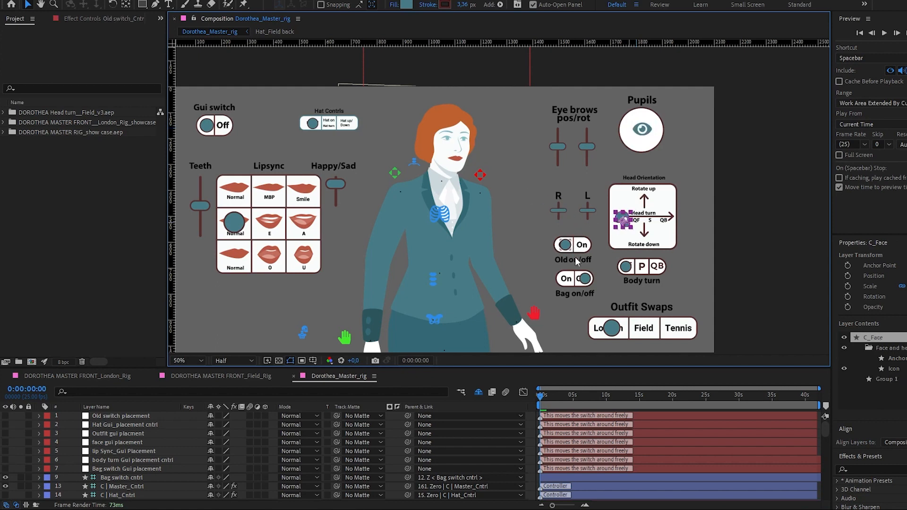
{"action": "left_click", "coordinate": [615, 330]}
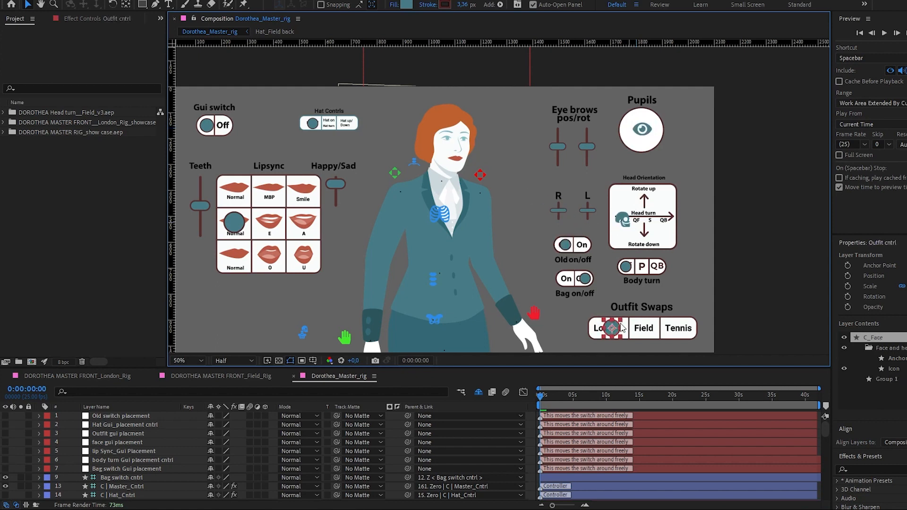
{"action": "left_click", "coordinate": [626, 267]}
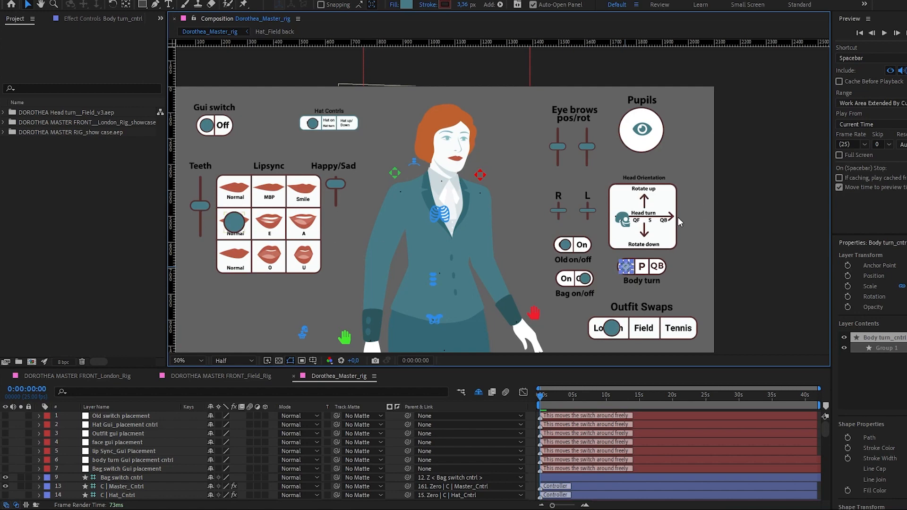
- Shift the C_Face controller slightly left and up in the Head Orientation box to adjust the head turn
{"action": "left_click", "coordinate": [622, 220]}
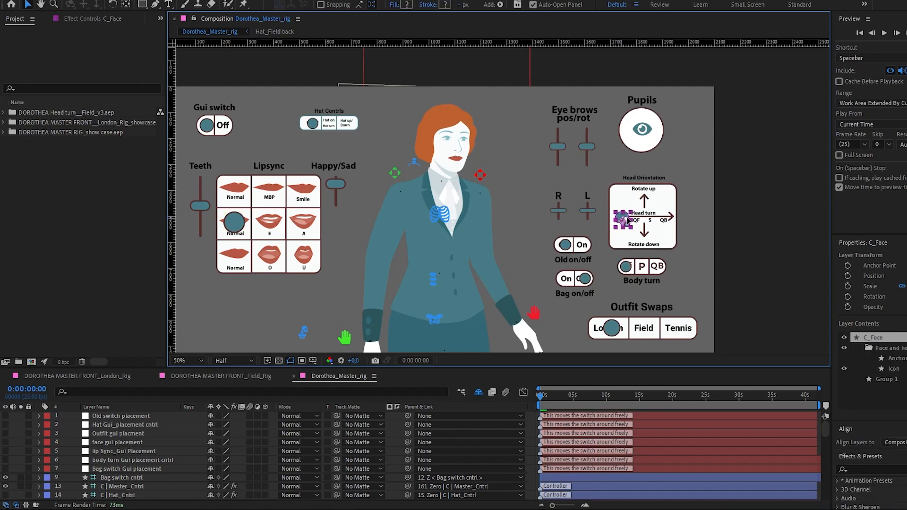
{"action": "mouse_move", "coordinate": [628, 220]}
{"action": "left_mouse_down"}
{"action": "mouse_move", "coordinate": [669, 219]}
{"action": "mouse_move", "coordinate": [620, 218]}
{"action": "left_mouse_up"}
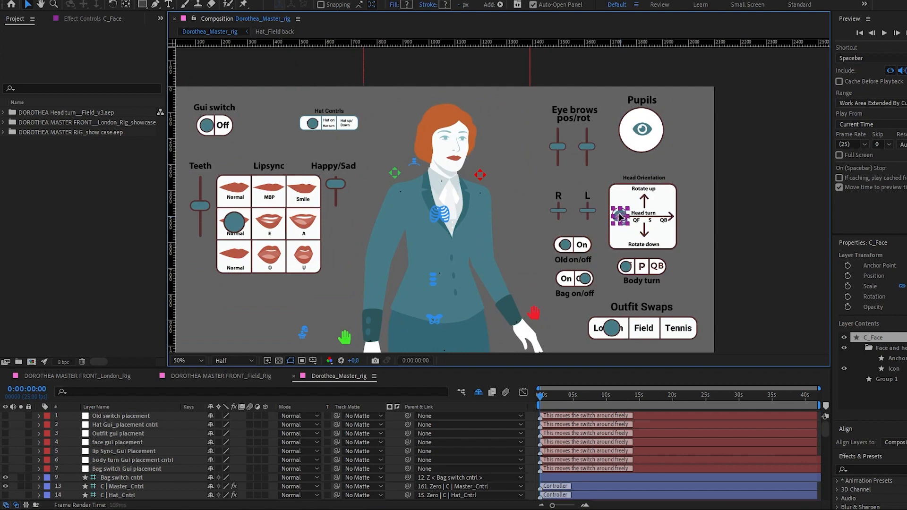
{"action": "left_click_drag", "start_coordinate": [620, 217], "coordinate": [621, 212]}
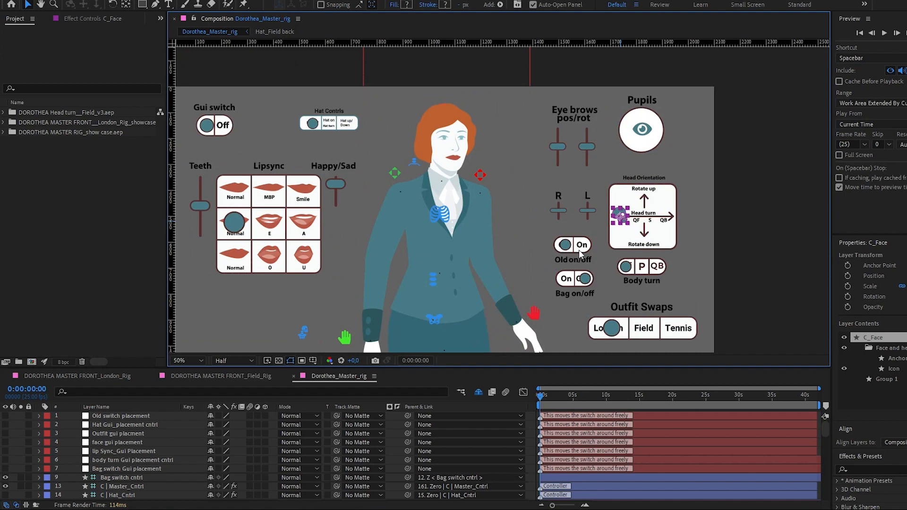
- Set the Old switch_Cntrl knob to On to change the character to her older version
{"action": "left_click", "coordinate": [565, 248]}
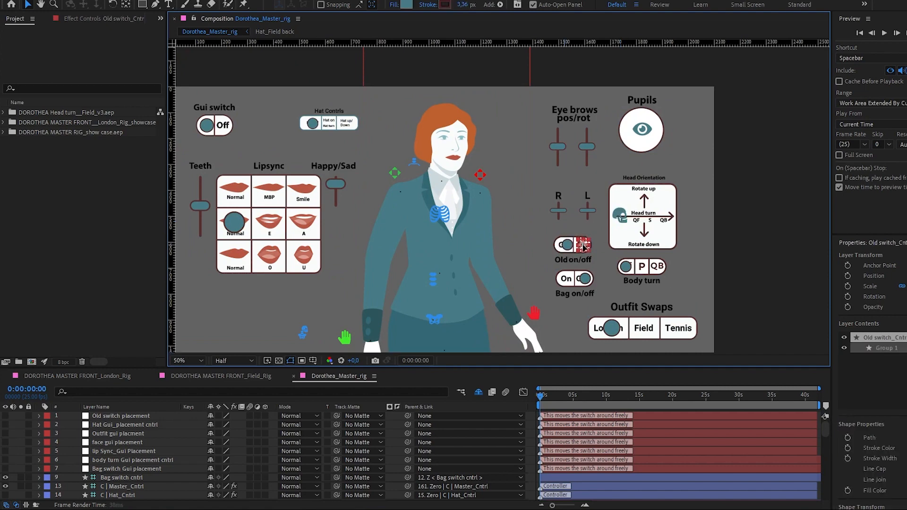
{"action": "left_click_drag", "start_coordinate": [580, 248], "coordinate": [585, 247]}
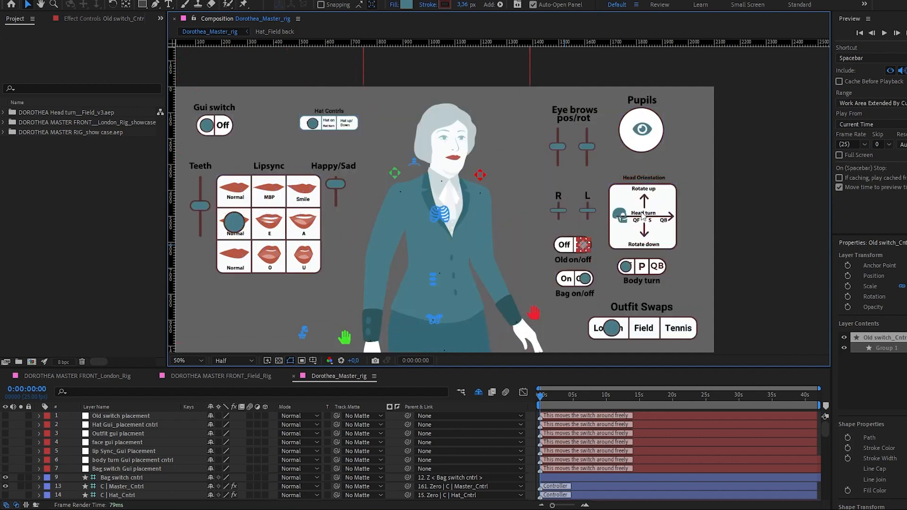
- Move the C_Face controller to QF in the Head Orientation box to turn the head to quarter front
{"action": "scroll", "coordinate": [482, 178], "scroll_direction": "up", "scroll_amount": 2}
{"action": "scroll", "coordinate": [473, 189], "scroll_direction": "down", "scroll_amount": 2}
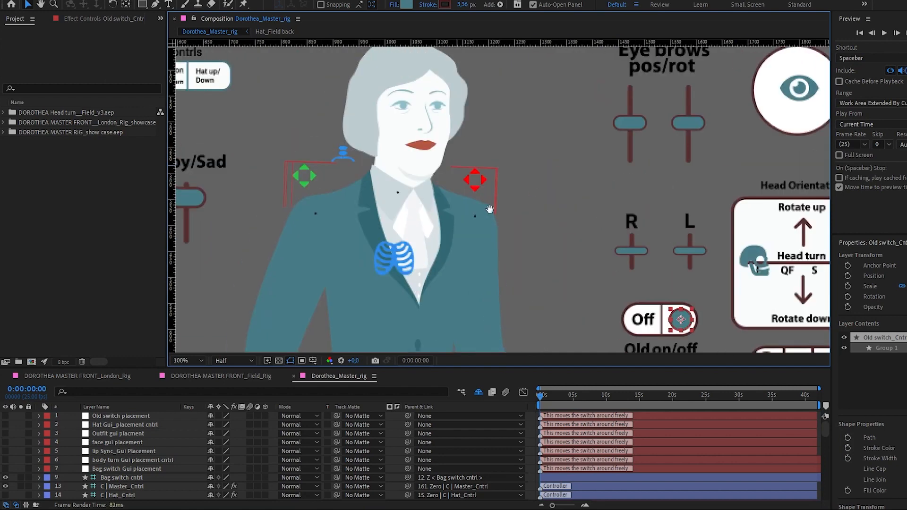
{"action": "left_click_drag", "start_coordinate": [687, 228], "coordinate": [602, 229]}
{"action": "left_click", "coordinate": [588, 229]}
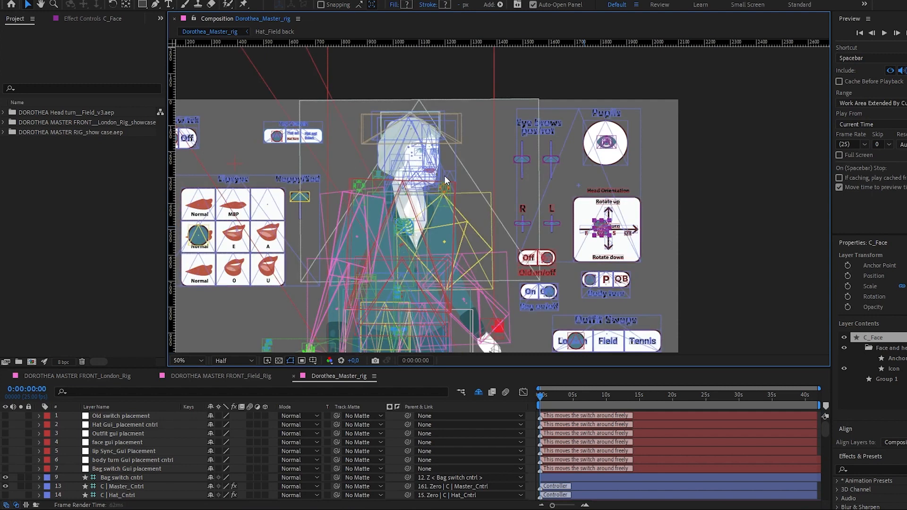
{"action": "scroll", "coordinate": [482, 199], "scroll_direction": "up", "scroll_amount": 2}
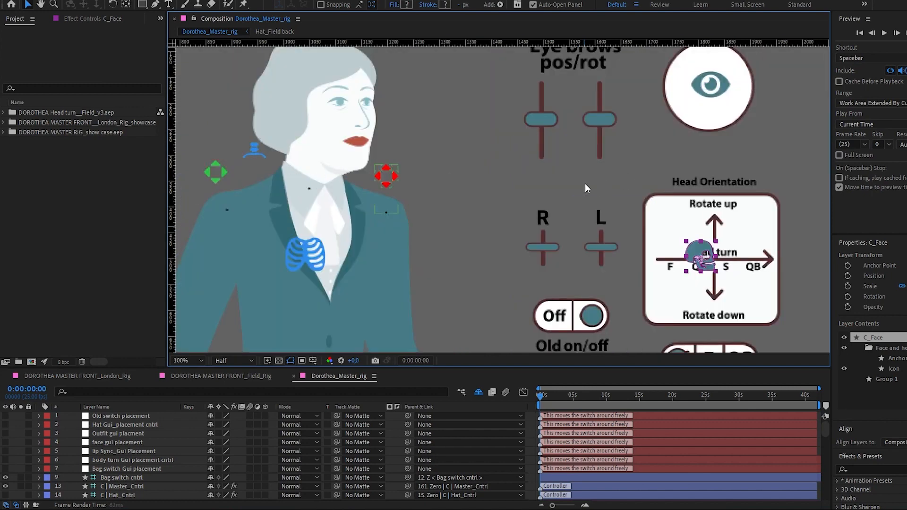
{"action": "scroll", "coordinate": [490, 194], "scroll_direction": "down", "scroll_amount": 2}
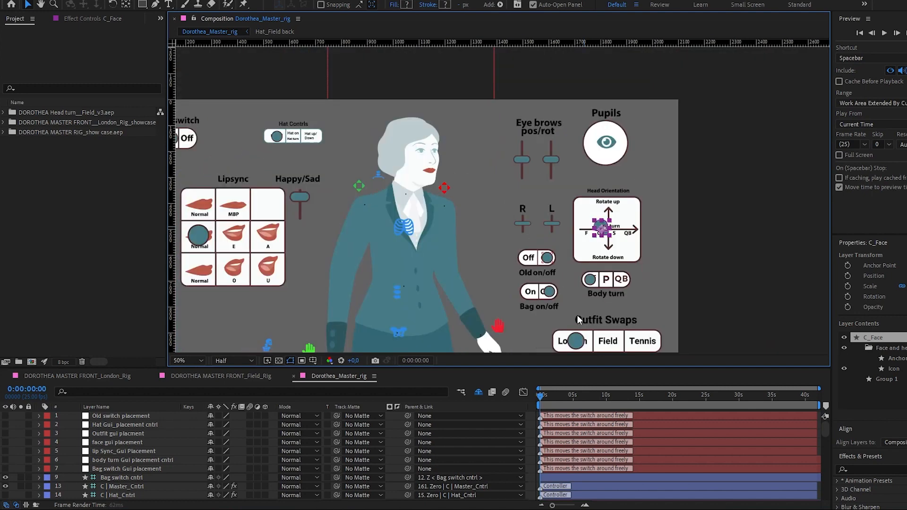
- Set the Hat swaps_Cntrl knob to Hat on and the Bag switch cntrl knob to On
{"action": "left_click", "coordinate": [279, 136]}
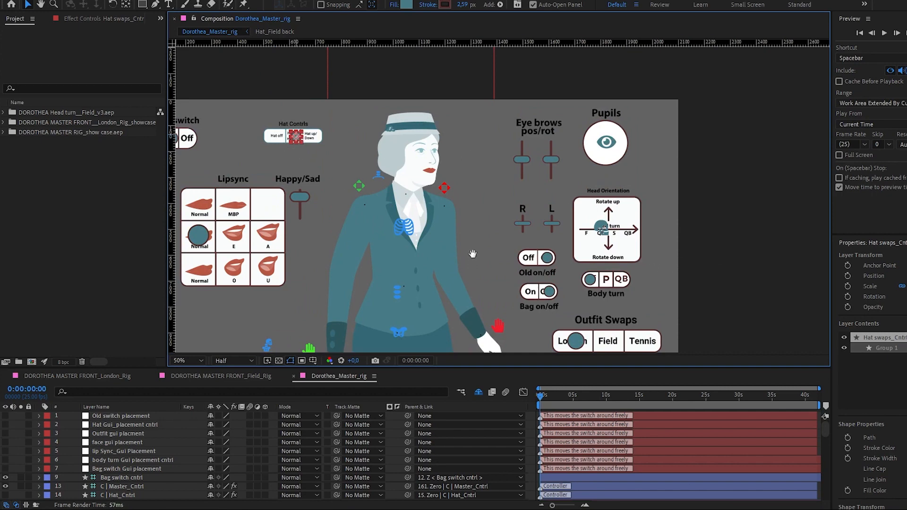
{"action": "left_click_drag", "start_coordinate": [473, 254], "coordinate": [437, 215]}
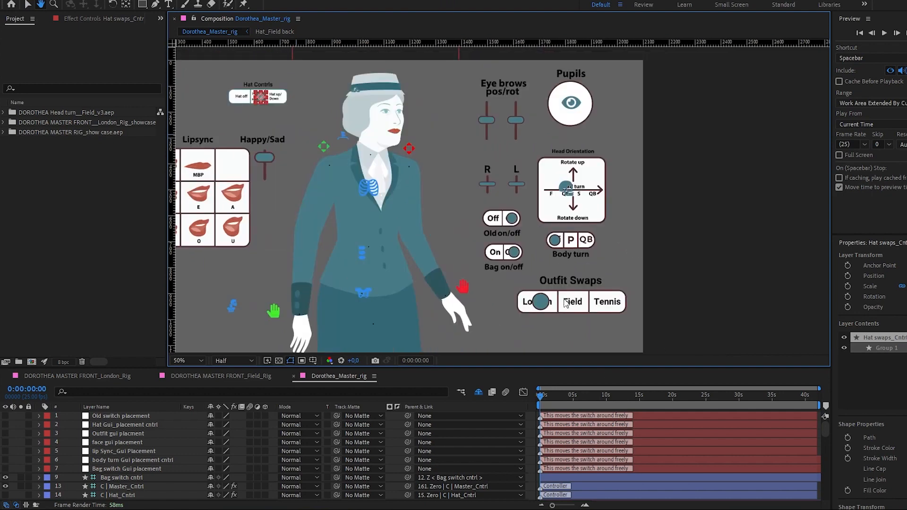
{"action": "key", "text": "v"}
{"action": "left_click", "coordinate": [515, 253]}
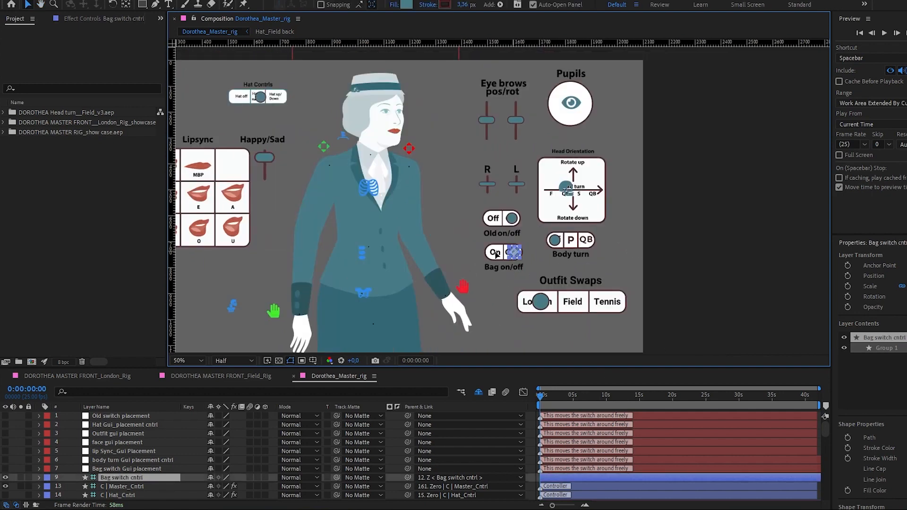
{"action": "left_click_drag", "start_coordinate": [515, 253], "coordinate": [496, 255]}
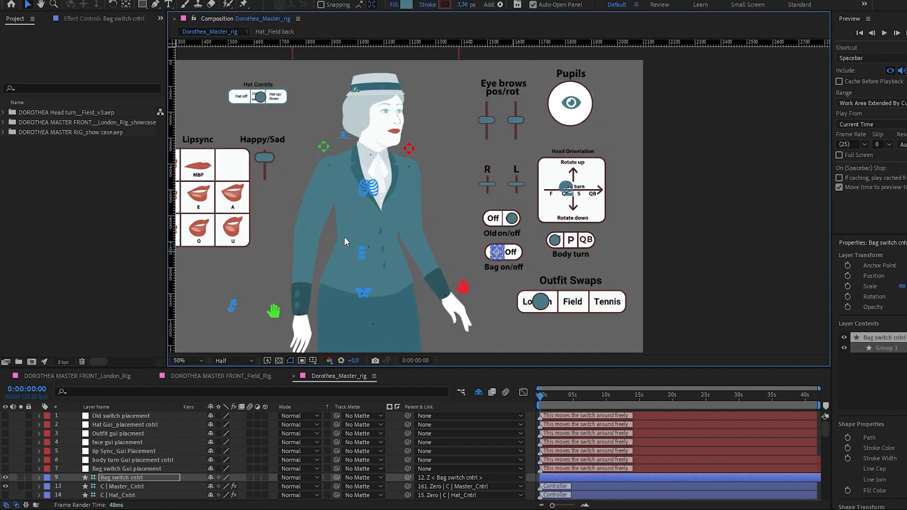
- Swap the outfit to Field with Outfit cntrl and set the Bag switch cntrl knob to Off
{"action": "left_click", "coordinate": [540, 303]}
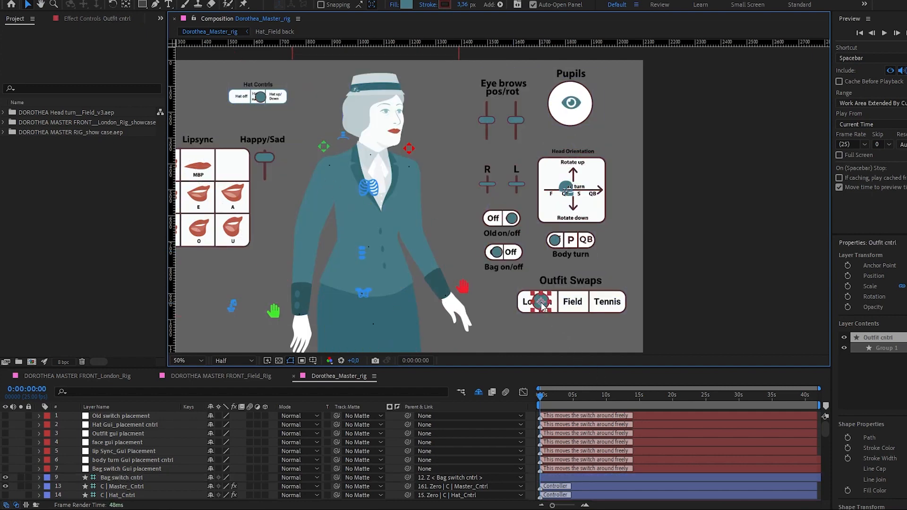
{"action": "left_click_drag", "start_coordinate": [543, 306], "coordinate": [572, 305]}
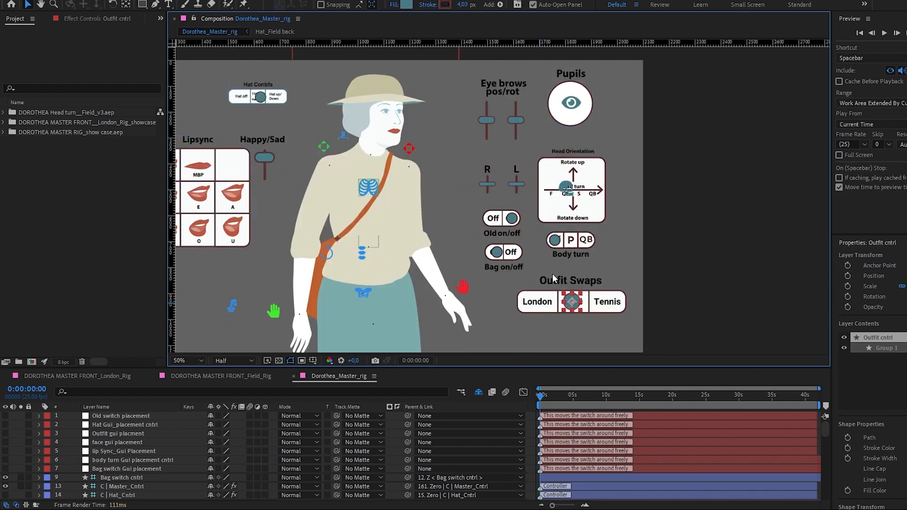
{"action": "left_click", "coordinate": [500, 255]}
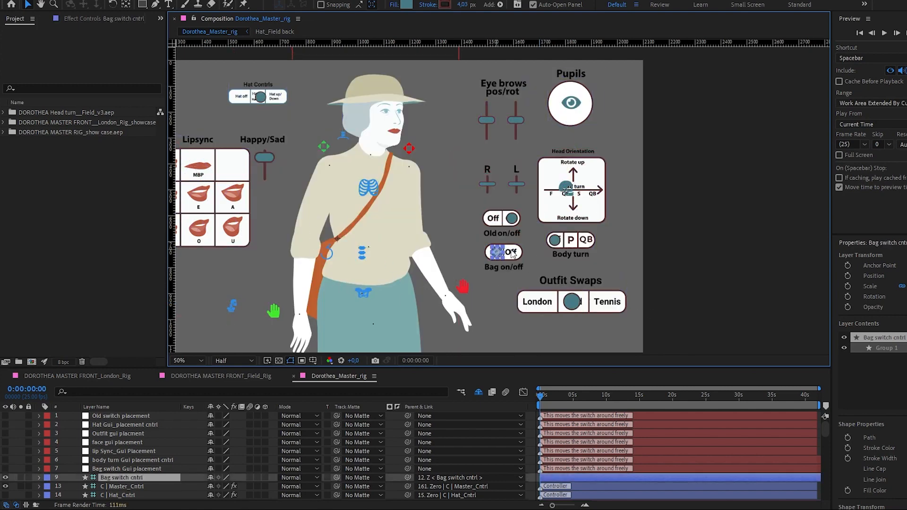
{"action": "left_click_drag", "start_coordinate": [522, 253], "coordinate": [521, 253]}
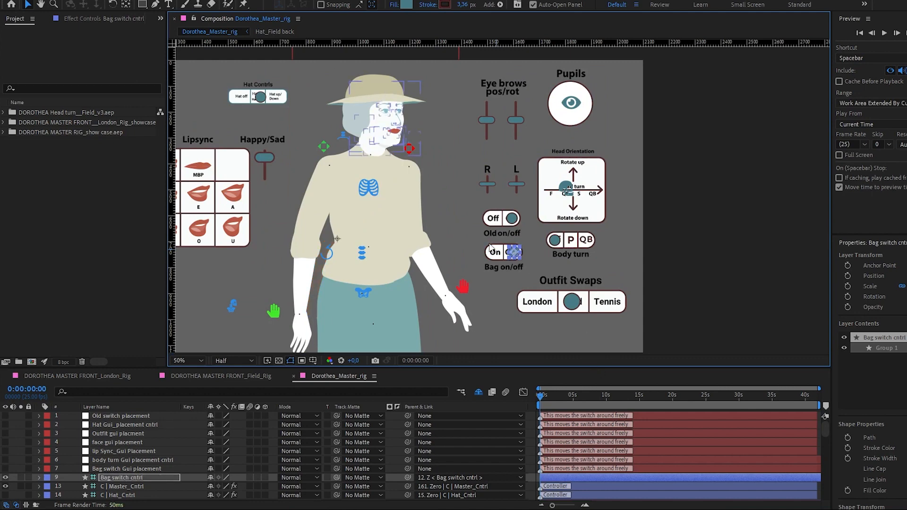
- Set the Hat swaps_Cntrl knob to Hat off and the Old switch_Cntrl knob to Off
{"action": "left_click", "coordinate": [260, 99]}
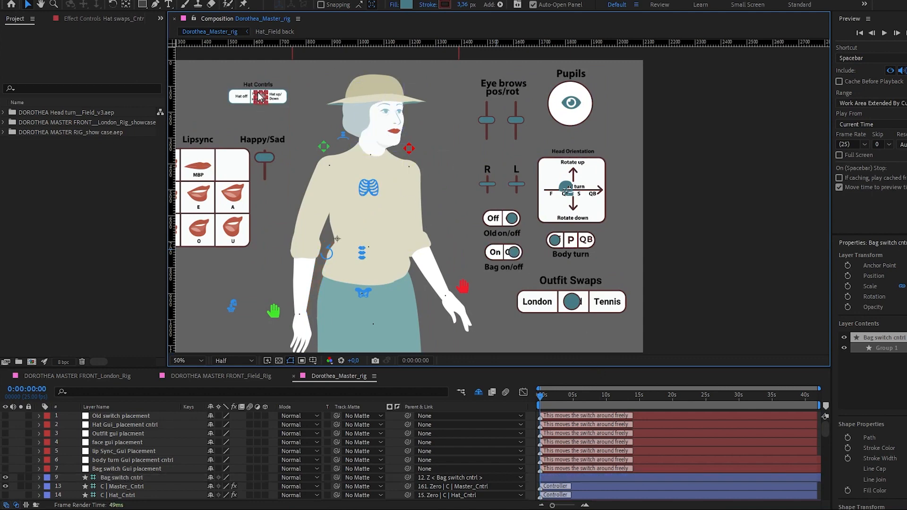
{"action": "left_click", "coordinate": [567, 191]}
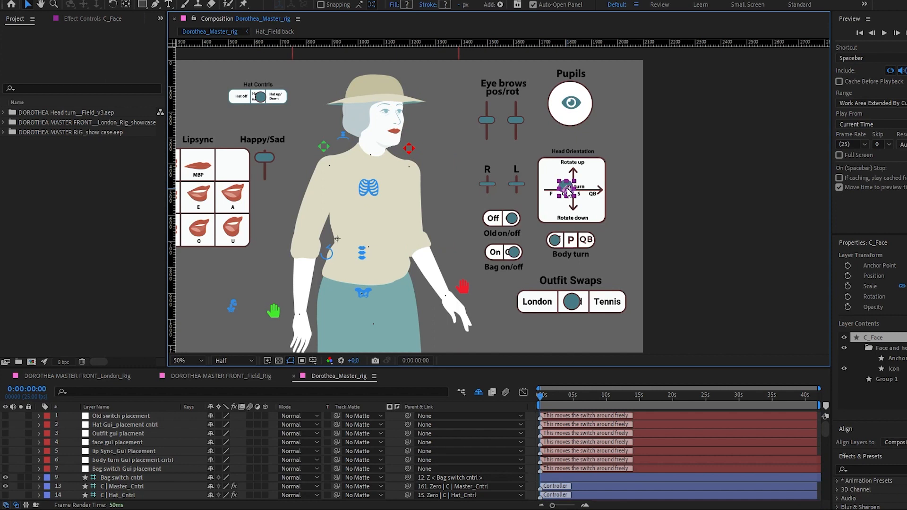
{"action": "left_click", "coordinate": [259, 98]}
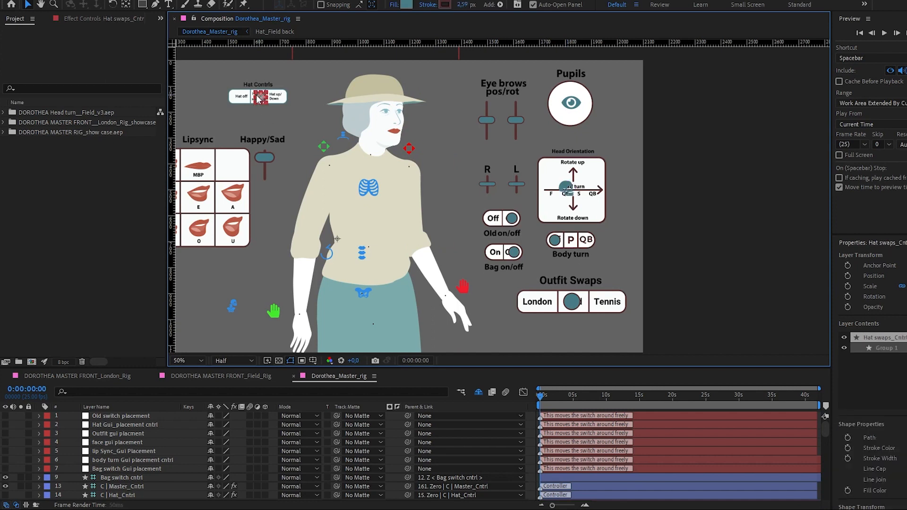
{"action": "left_click_drag", "start_coordinate": [237, 99], "coordinate": [236, 100]}
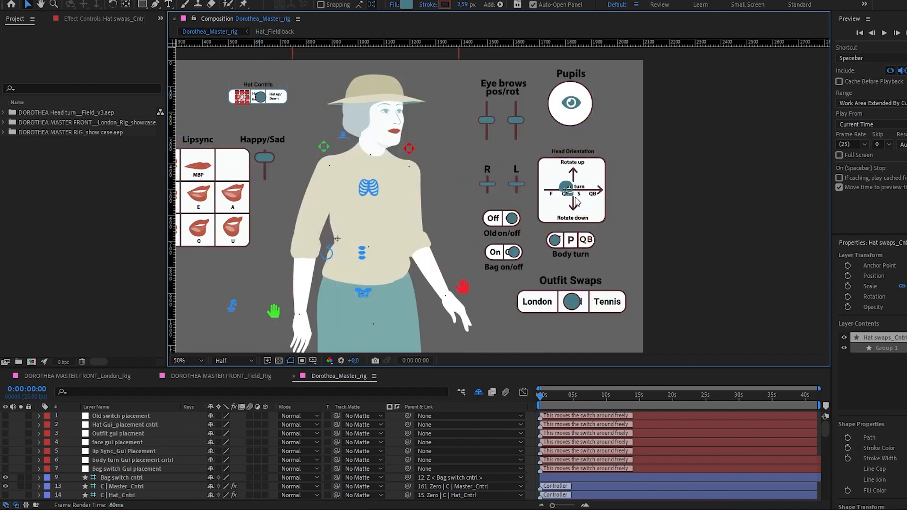
{"action": "left_click", "coordinate": [244, 99]}
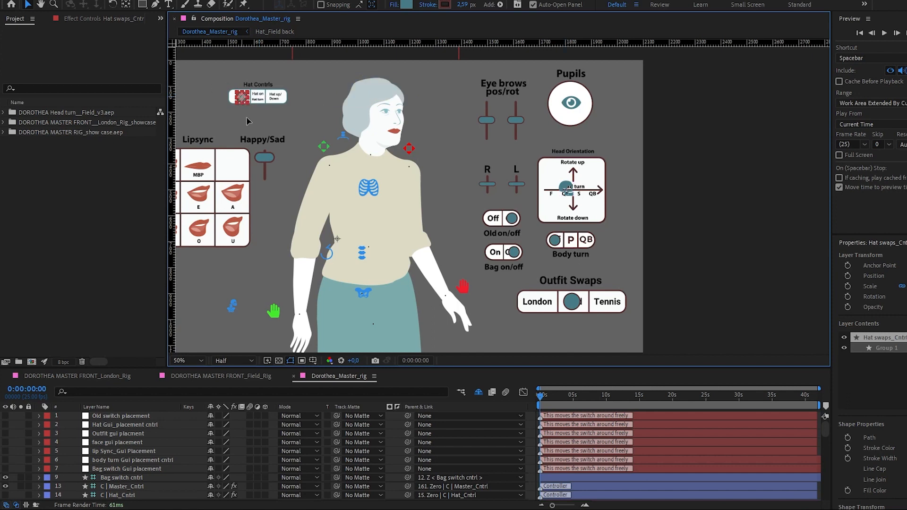
{"action": "left_click_drag", "start_coordinate": [514, 226], "coordinate": [492, 221]}
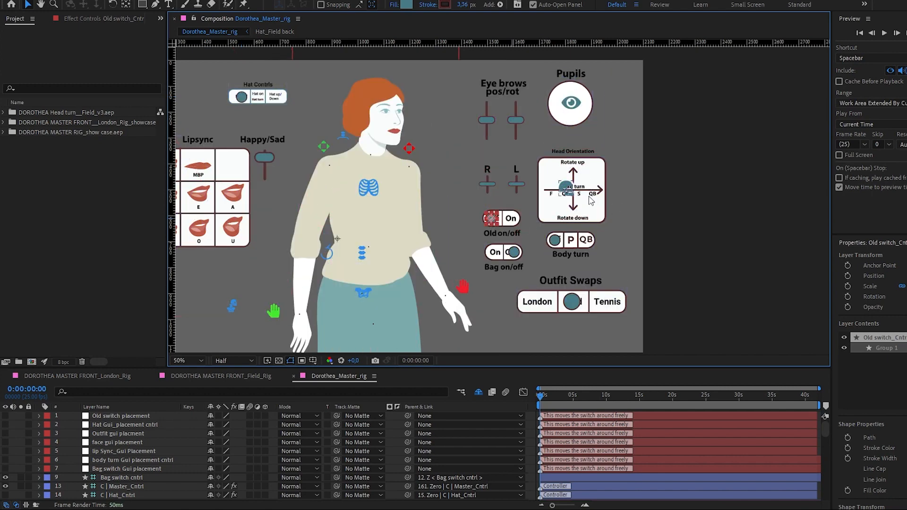
- Try raising the character's left forearm to waist height with the C < Arm > [L] controller
{"action": "key", "text": "h"}
{"action": "left_click_drag", "start_coordinate": [401, 195], "coordinate": [413, 177]}
{"action": "key", "text": "v"}
{"action": "left_click", "coordinate": [477, 248]}
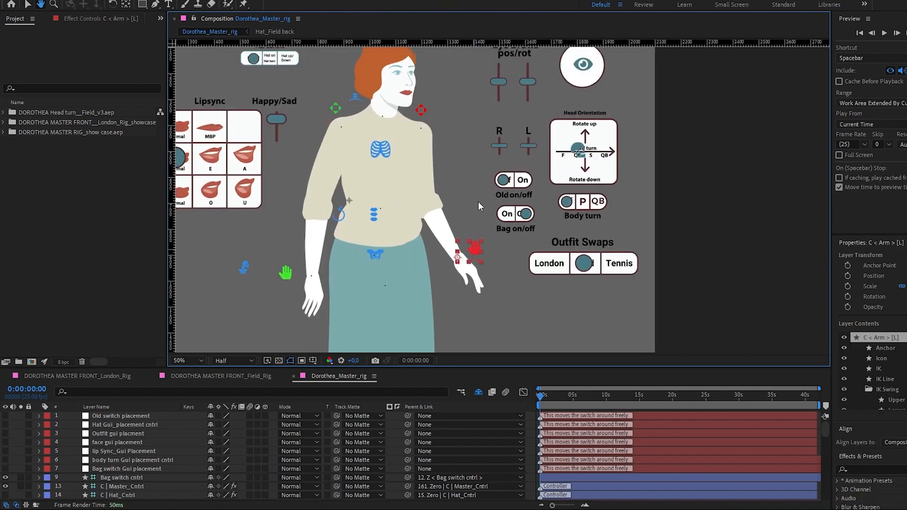
{"action": "left_click_drag", "start_coordinate": [479, 202], "coordinate": [480, 194]}
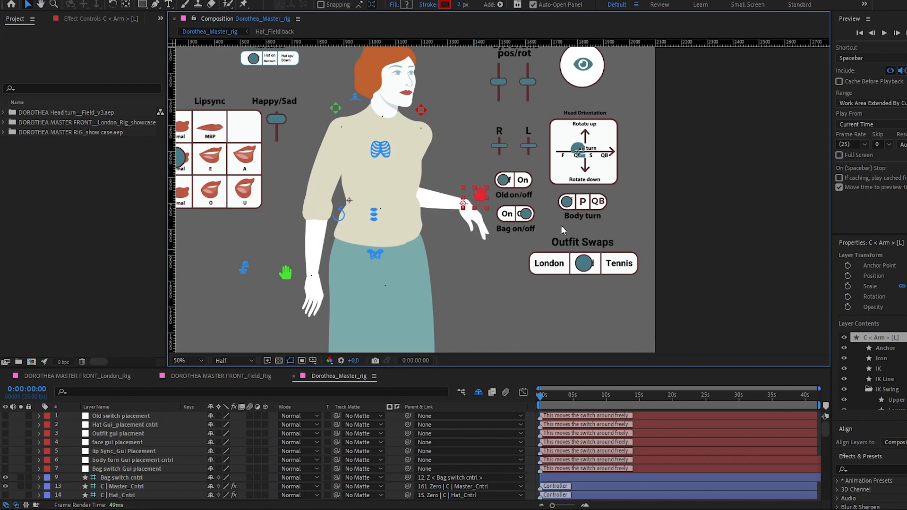
- Swap the character's outfit to Tennis with the Outfit cntrl knob
{"action": "left_click", "coordinate": [585, 265]}
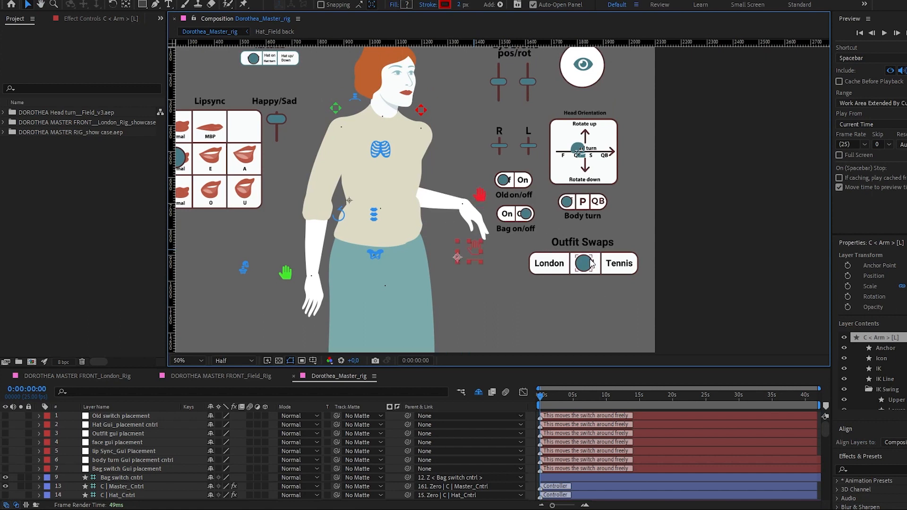
{"action": "left_click_drag", "start_coordinate": [585, 264], "coordinate": [620, 263]}
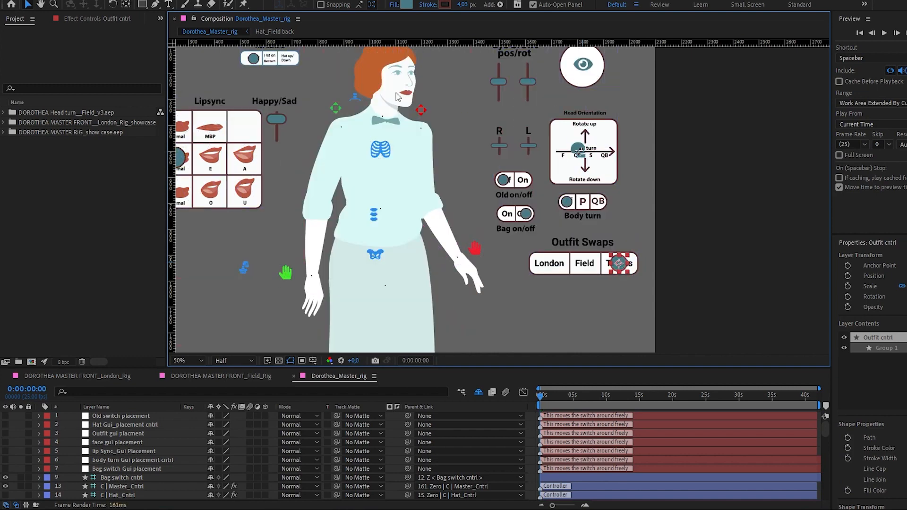
{"action": "key", "text": "h"}
{"action": "left_click_drag", "start_coordinate": [397, 97], "coordinate": [479, 120]}
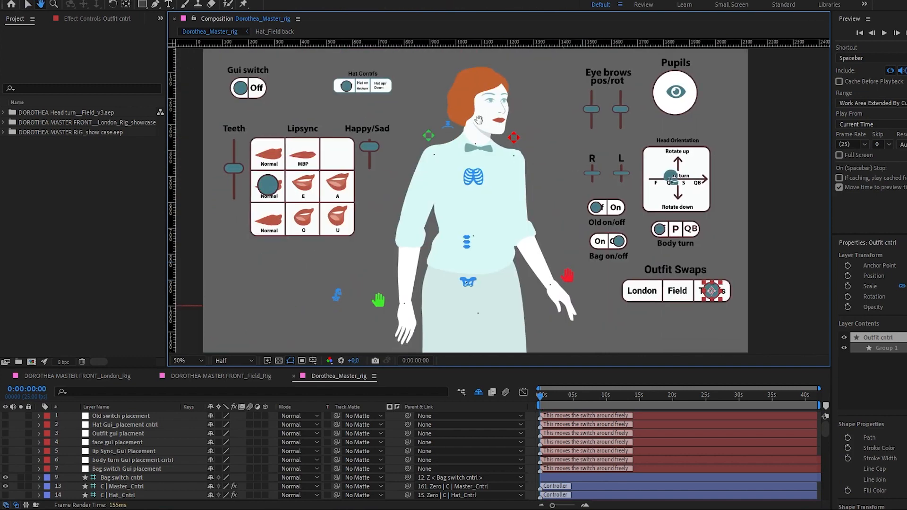
- Move the C_Face controller toward Rotate up in the Head Orientation box to tilt the head upward
{"action": "left_click_drag", "start_coordinate": [624, 182], "coordinate": [510, 207]}
{"action": "left_click", "coordinate": [561, 205]}
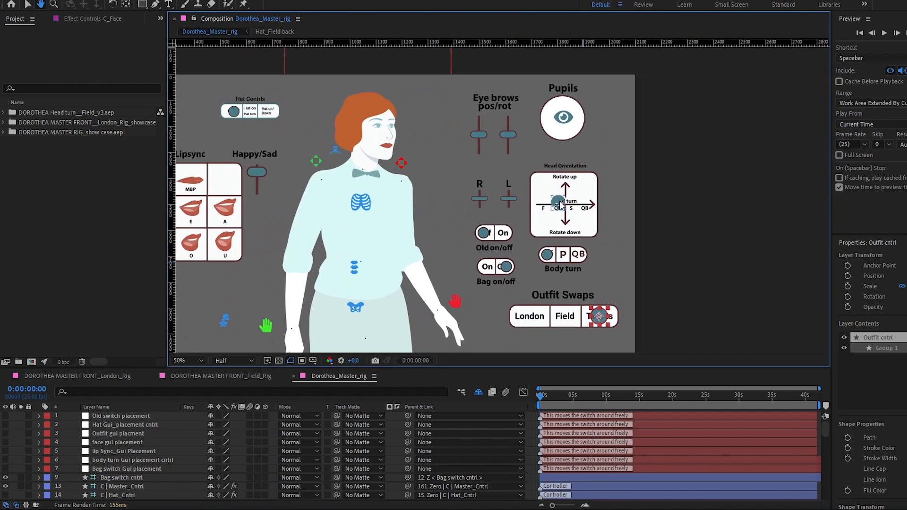
{"action": "left_click_drag", "start_coordinate": [560, 194], "coordinate": [560, 192]}
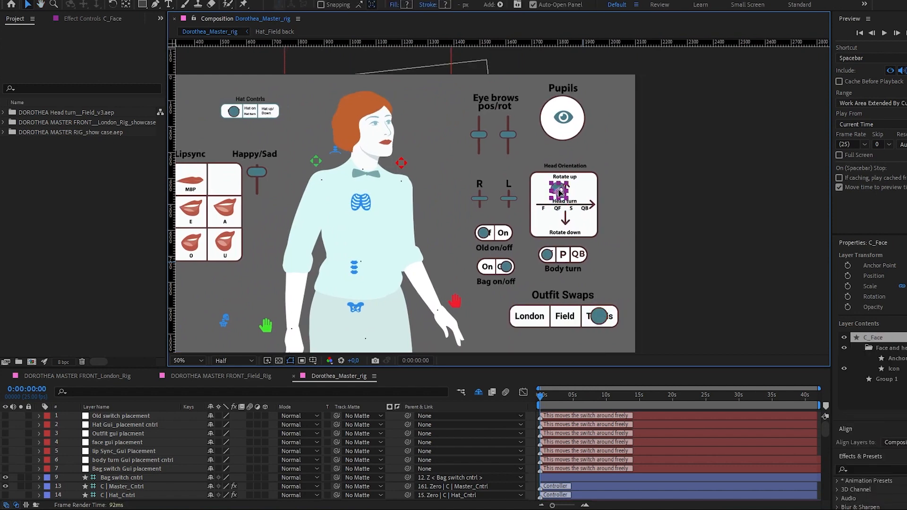
- Swap the outfit to London with Outfit cntrl, trying Field briefly before returning to London
{"action": "left_click_drag", "start_coordinate": [601, 322], "coordinate": [532, 320]}
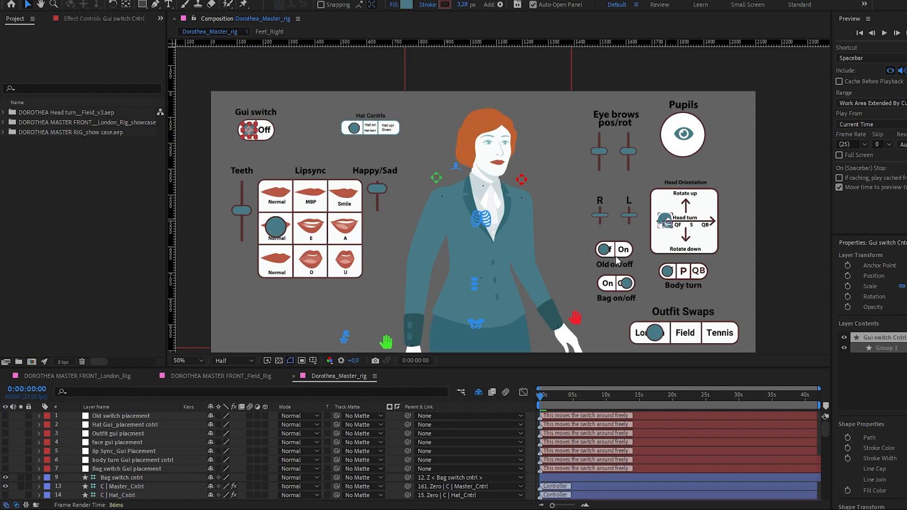
{"action": "left_click", "coordinate": [667, 277]}
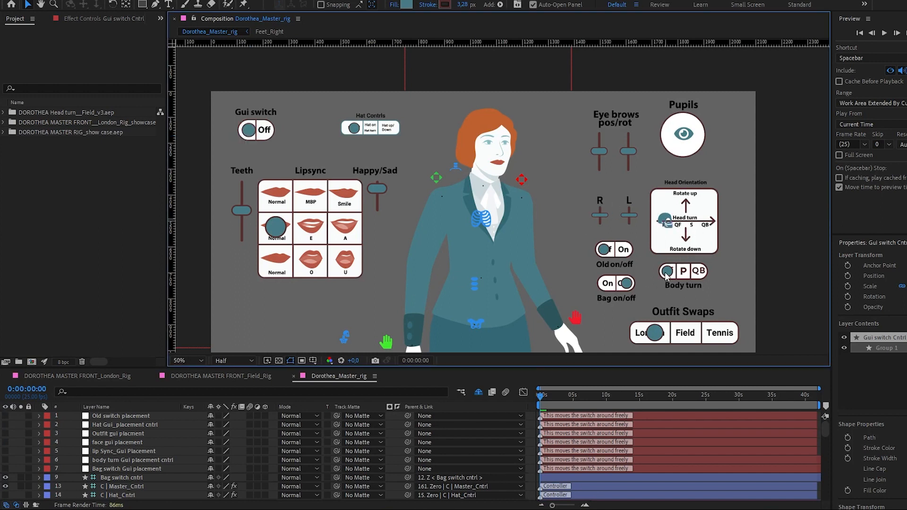
{"action": "left_click", "coordinate": [669, 274]}
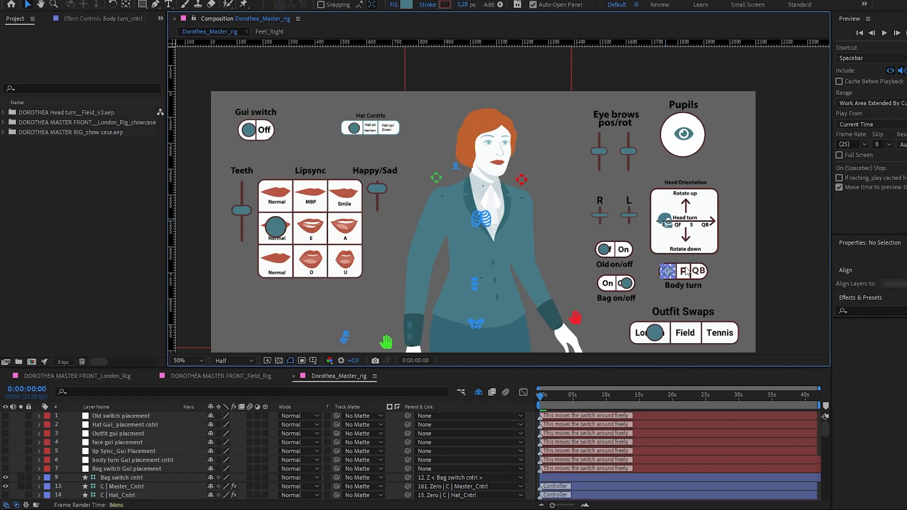
{"action": "left_click", "coordinate": [656, 334]}
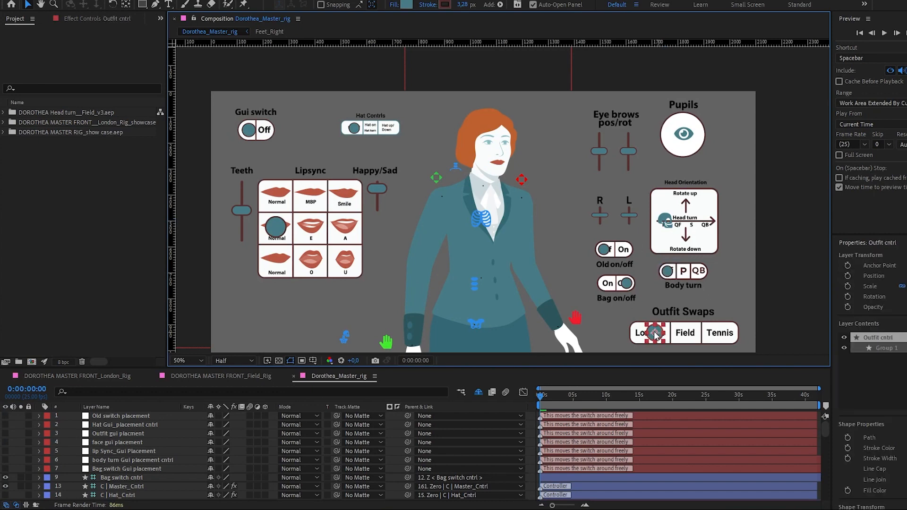
{"action": "mouse_move", "coordinate": [655, 334]}
{"action": "left_mouse_down"}
{"action": "mouse_move", "coordinate": [686, 333]}
{"action": "mouse_move", "coordinate": [660, 334]}
{"action": "left_mouse_up"}
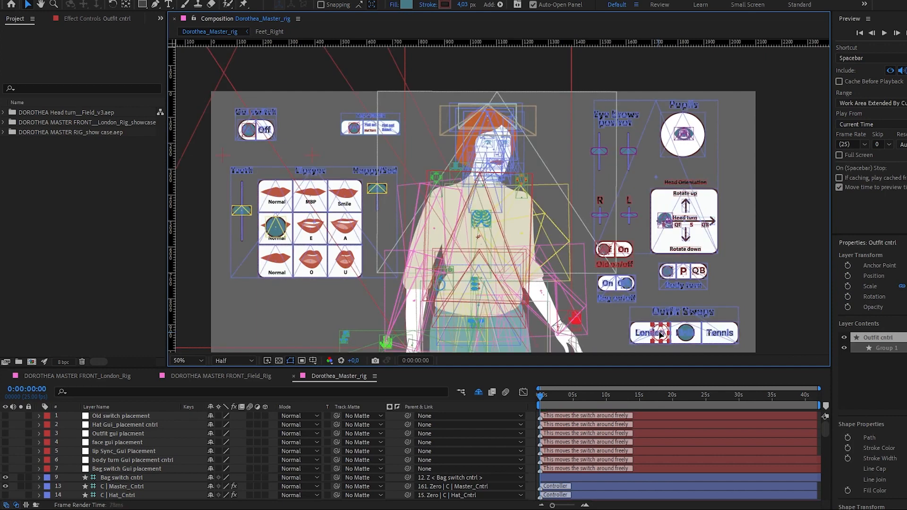
- Set the Body turn_cntrl knob to P and move C_Face just past S to turn the body and head into profile
{"action": "left_click", "coordinate": [669, 277]}
{"action": "left_click_drag", "start_coordinate": [679, 273], "coordinate": [684, 275]}
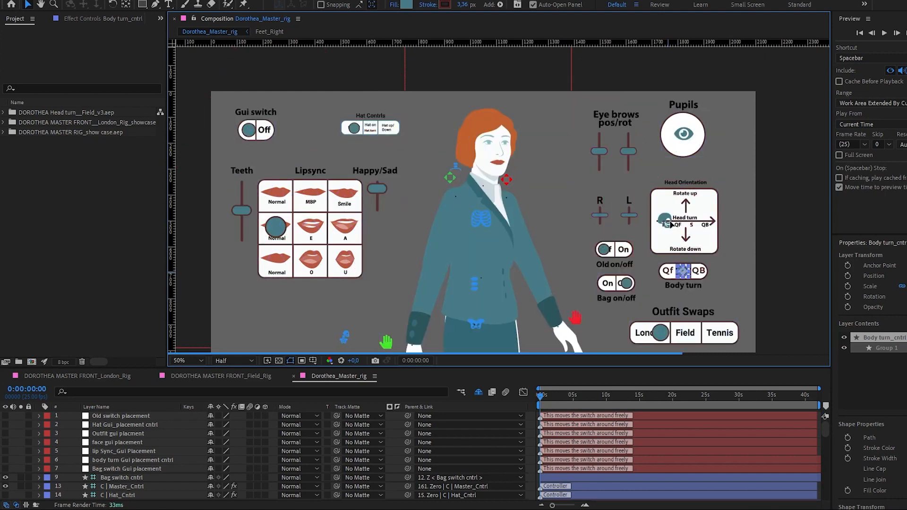
{"action": "left_click", "coordinate": [666, 222]}
{"action": "left_click_drag", "start_coordinate": [666, 222], "coordinate": [695, 225]}
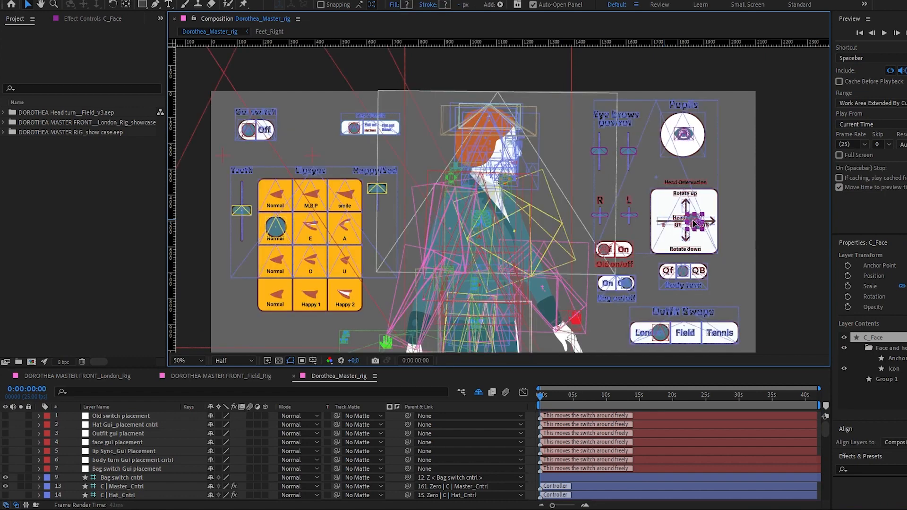
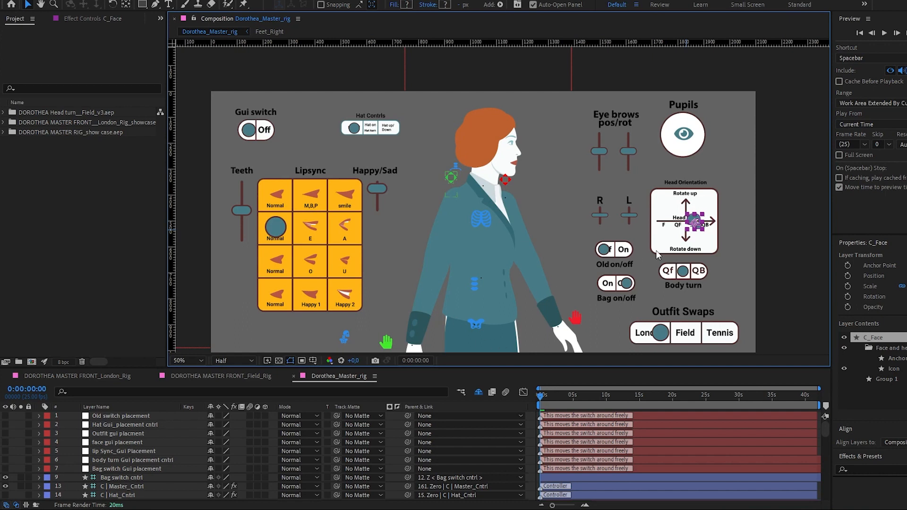
{"action": "left_click_drag", "start_coordinate": [529, 172], "coordinate": [526, 183]}
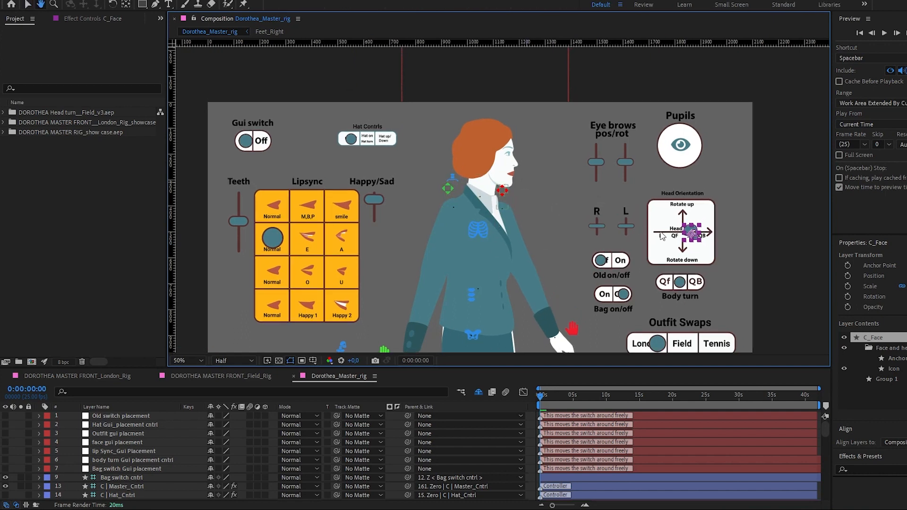
{"action": "key", "text": "v"}
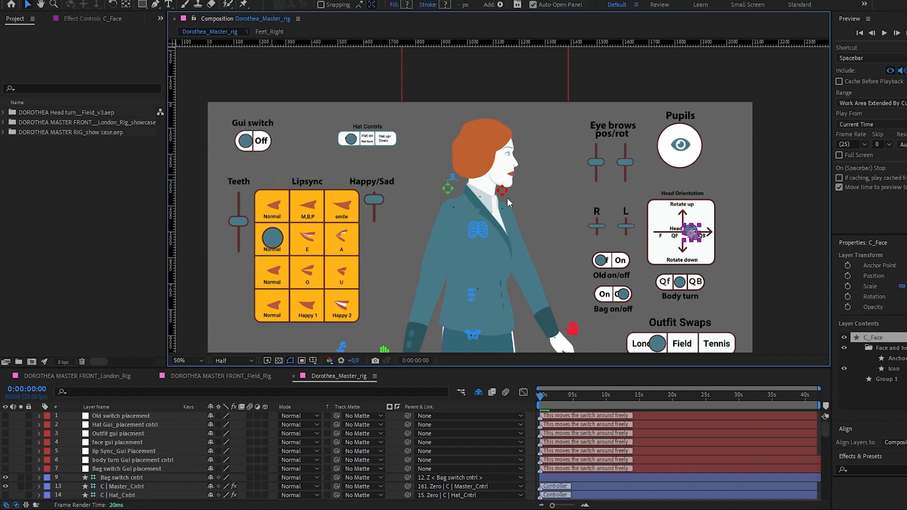
- Turn the head to QB and back to F with C_Face, and swap the outfit to Field with Outfit cntrl
{"action": "left_click_drag", "start_coordinate": [692, 233], "coordinate": [701, 233]}
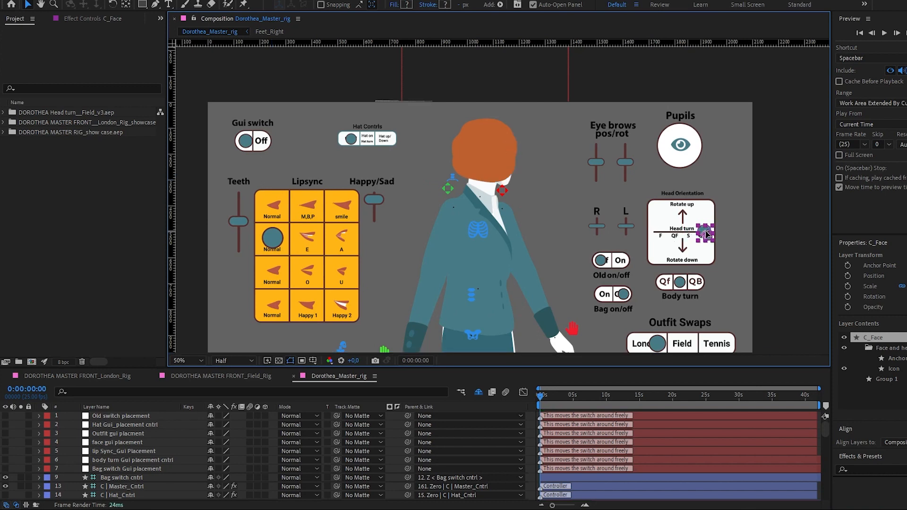
{"action": "left_click_drag", "start_coordinate": [684, 232], "coordinate": [663, 233]}
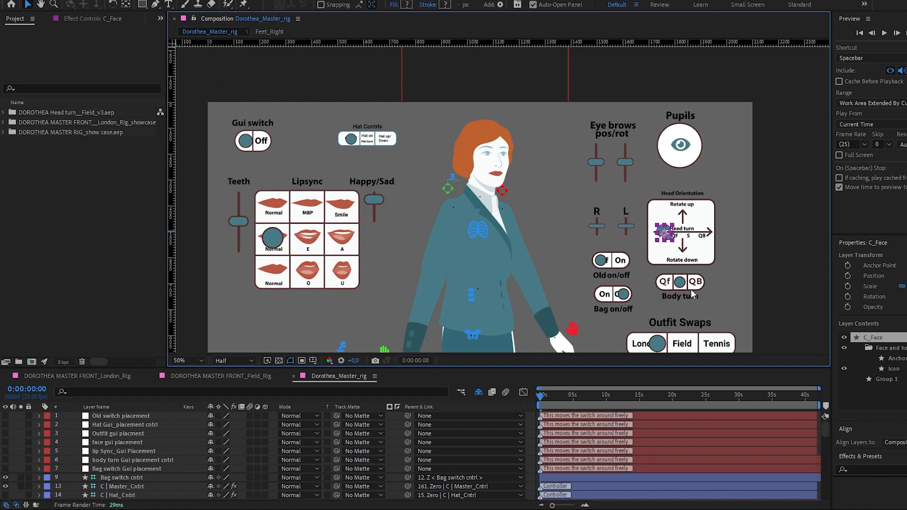
{"action": "left_click", "coordinate": [657, 344]}
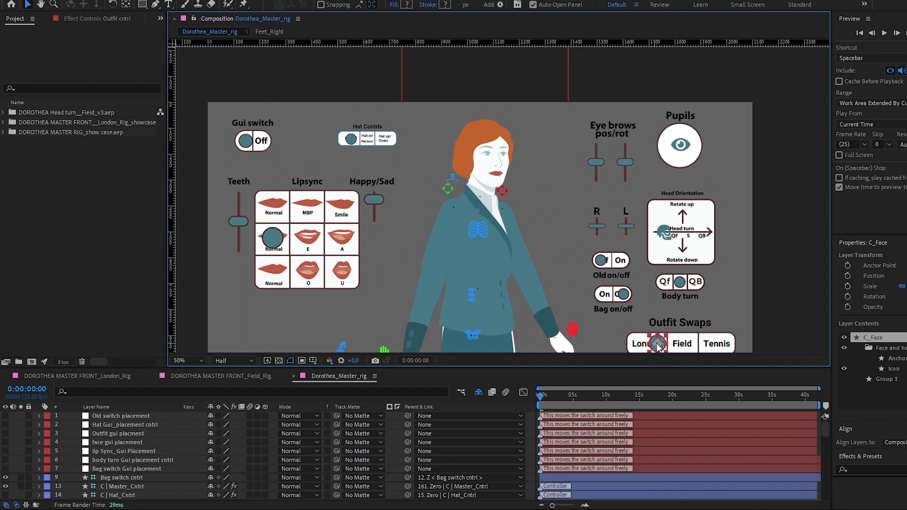
{"action": "left_click_drag", "start_coordinate": [658, 344], "coordinate": [684, 344]}
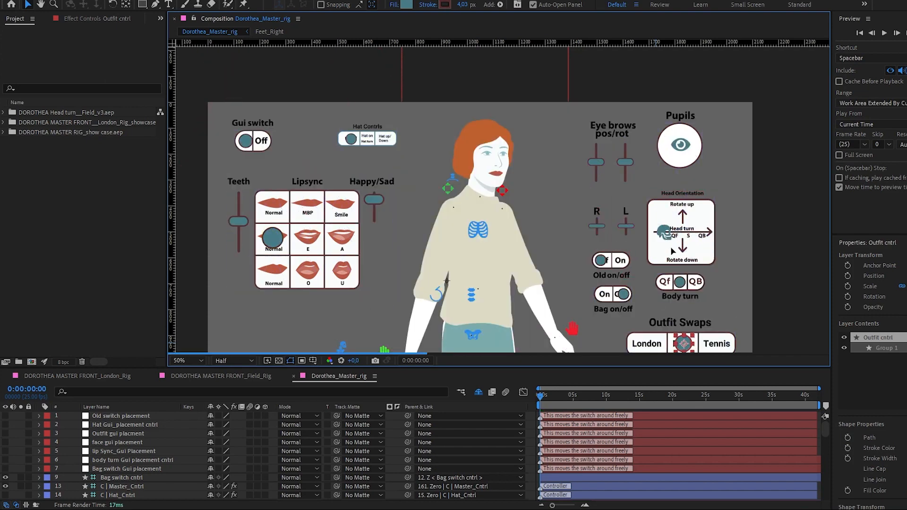
- Set the Body turn_cntrl knob to QB to turn the Field-outfit body to the quarter-back view
{"action": "left_click", "coordinate": [681, 284]}
{"action": "left_click_drag", "start_coordinate": [680, 284], "coordinate": [695, 285]}
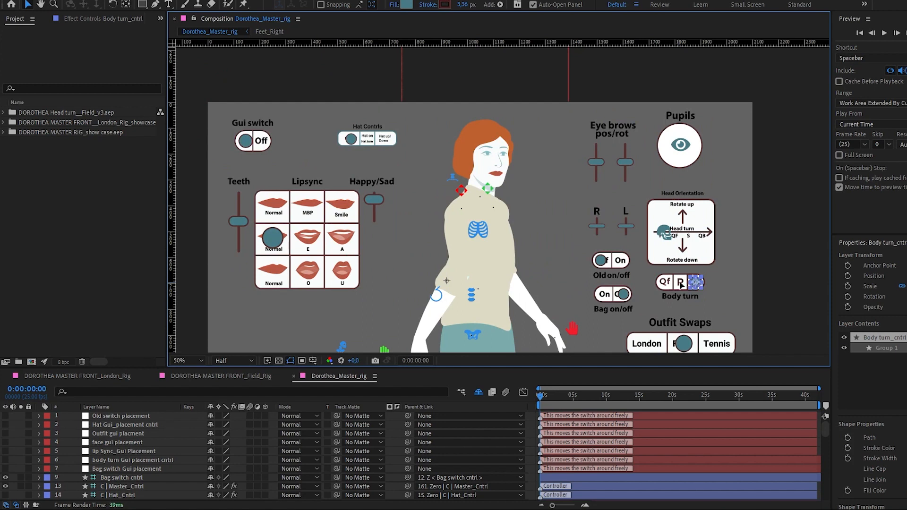
{"action": "left_click_drag", "start_coordinate": [681, 283], "coordinate": [701, 282]}
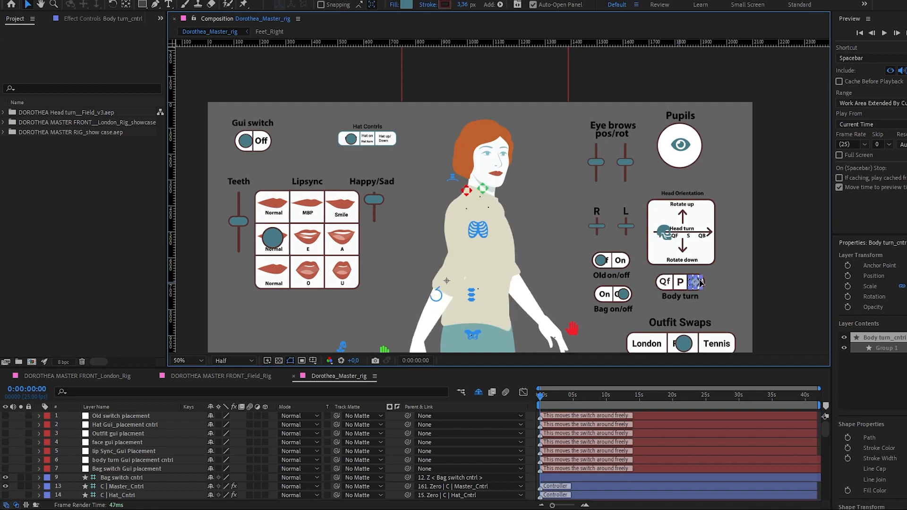
- Move the green C < Arm > [R] hand controller across the body, beside the red hand controller
{"action": "left_click_drag", "start_coordinate": [433, 265], "coordinate": [412, 248]}
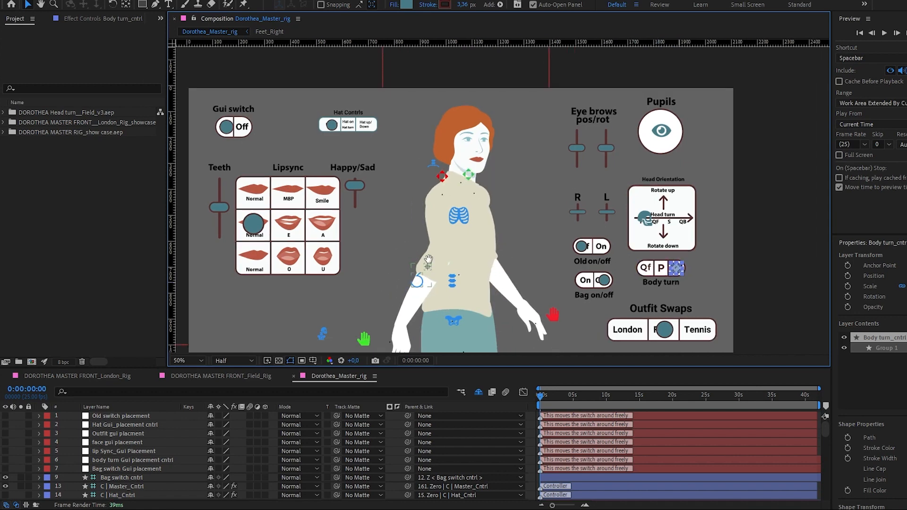
{"action": "key", "text": "v"}
{"action": "left_click", "coordinate": [364, 340]}
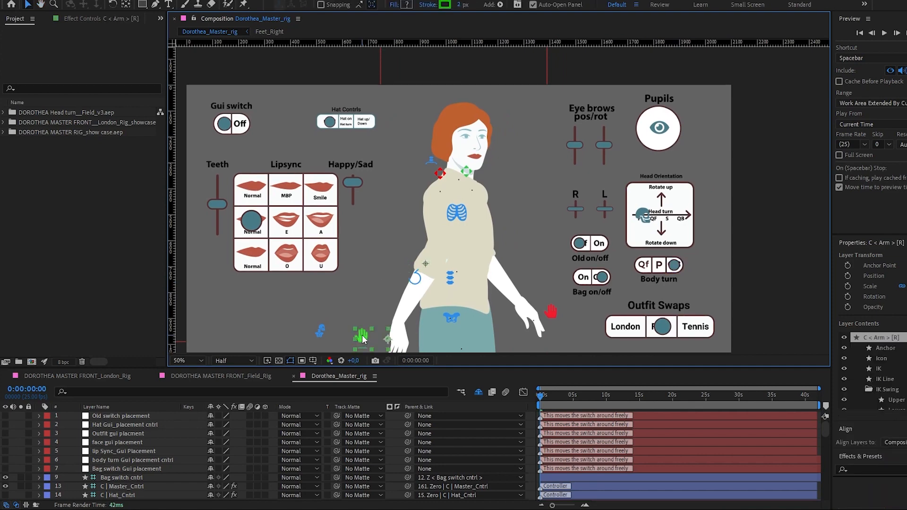
{"action": "left_click", "coordinate": [528, 302]}
{"action": "left_click_drag", "start_coordinate": [528, 295], "coordinate": [535, 281]}
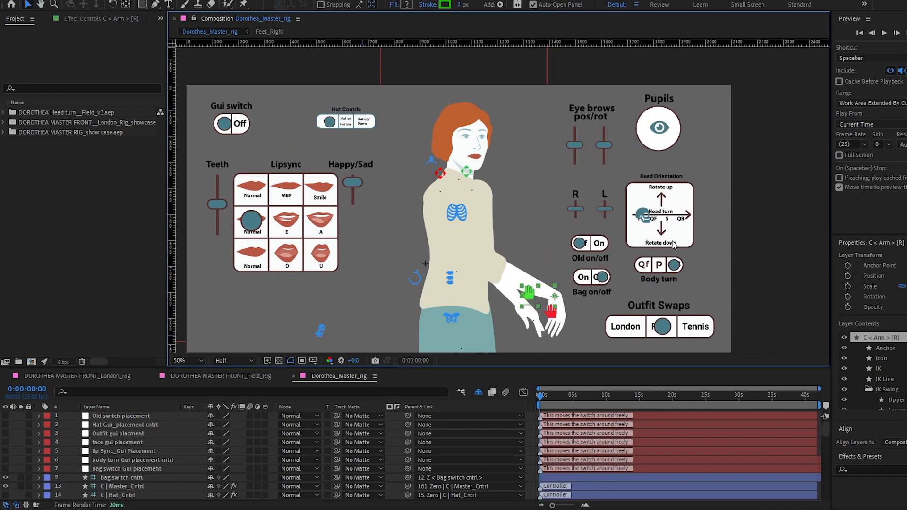
- Move the C_Face controller to QB in the Head Orientation box to turn the head to the quarter-back view
{"action": "left_click", "coordinate": [644, 217]}
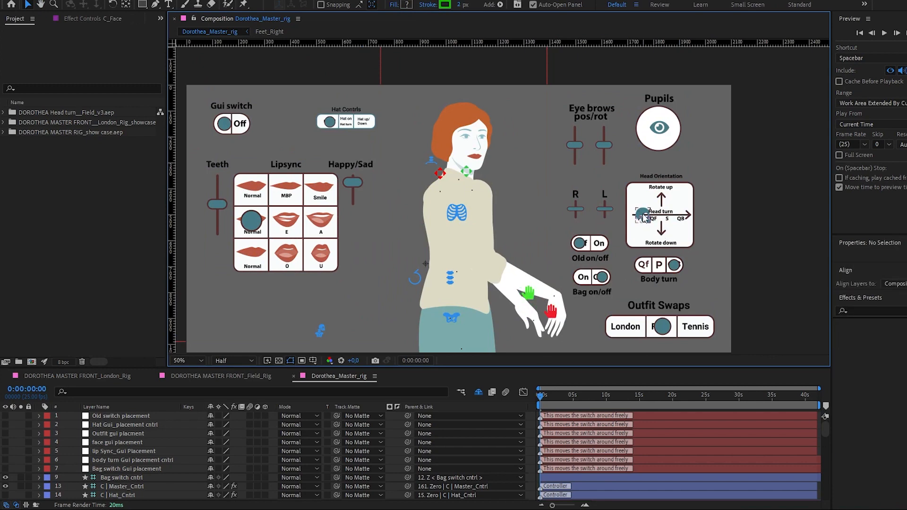
{"action": "left_click", "coordinate": [644, 217]}
{"action": "left_click_drag", "start_coordinate": [681, 219], "coordinate": [683, 218]}
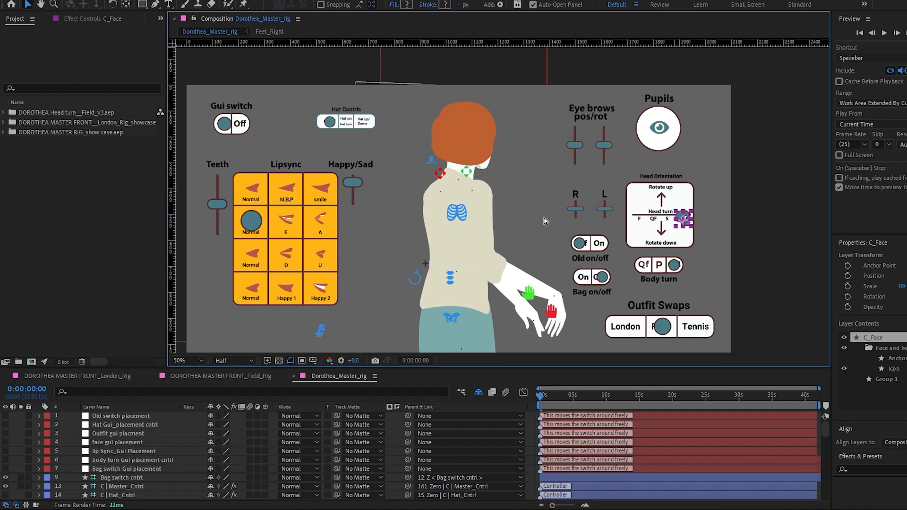
- Undo the recent head, arm, body turn and outfit changes on the master rig
{"action": "key", "text": "ctrl+z"}
{"action": "key", "text": "ctrl+z"}
{"action": "key", "text": "ctrl+z"}
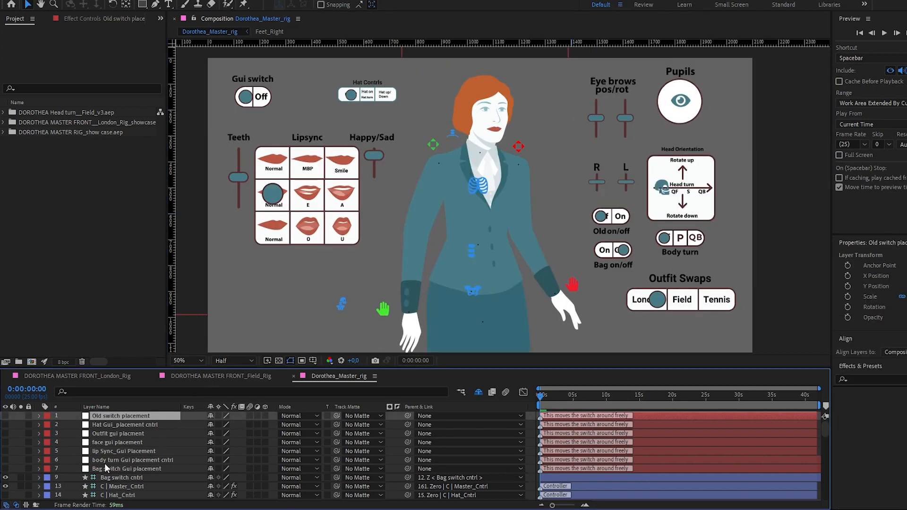
- Select the seven GUI placement layers from Old switch placement through Bag switch Gui placement
{"action": "left_click", "coordinate": [137, 469]}
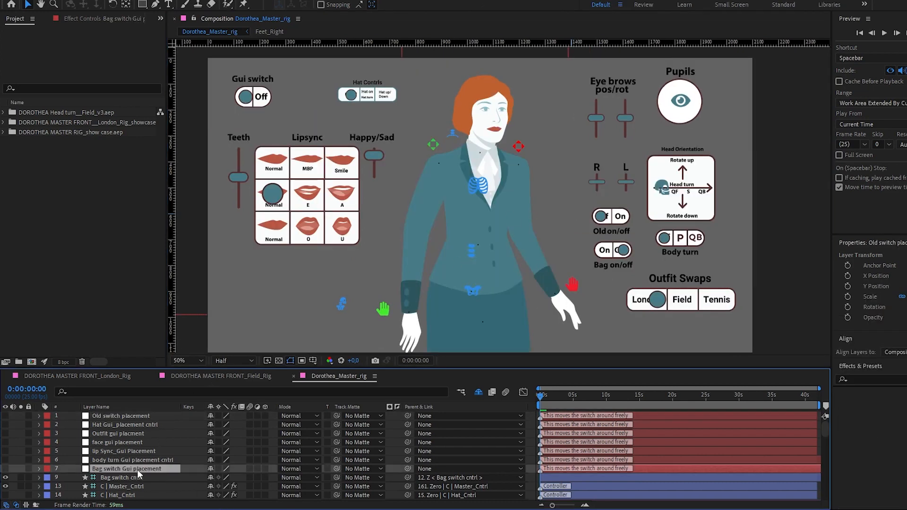
{"action": "left_click", "coordinate": [115, 416]}
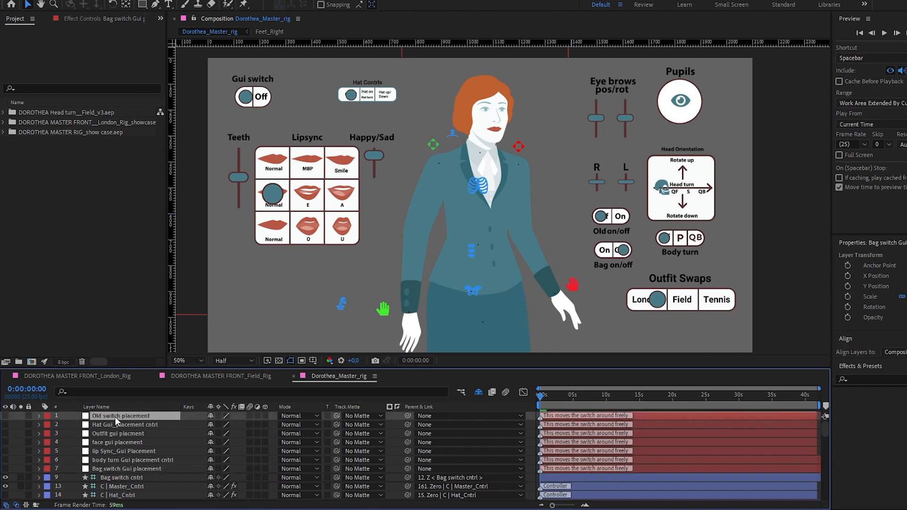
{"action": "left_click", "coordinate": [126, 468], "text": "shift"}
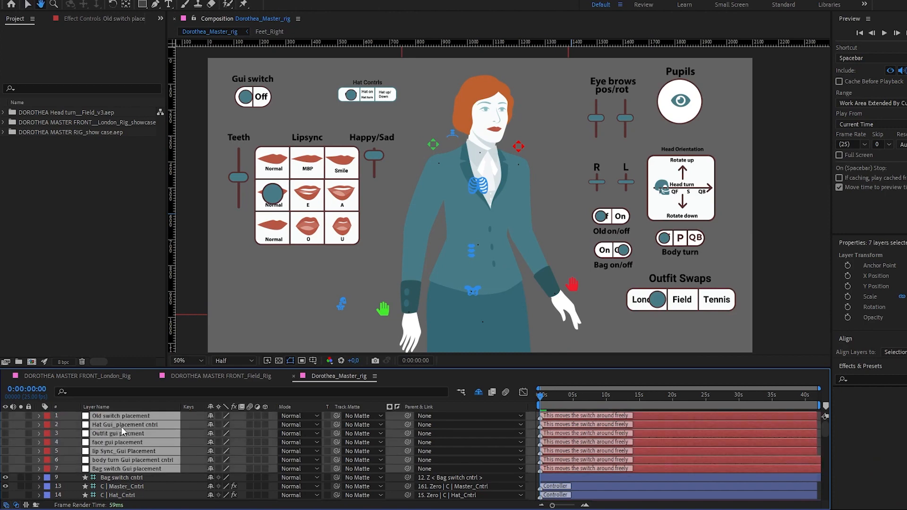
{"action": "key", "text": "v"}
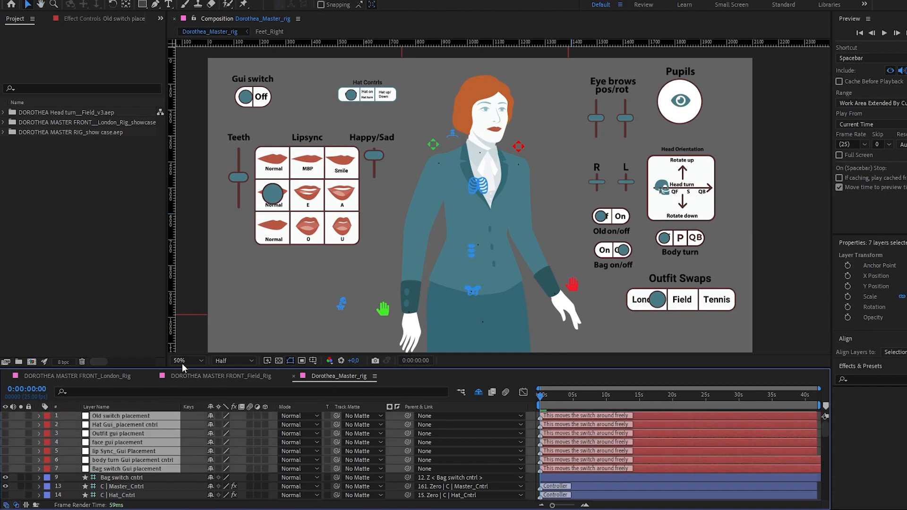
- Switch to the DOROTHEA MASTER FRONT_Field_Rig composition and select Expression Cntrl placement, followed by the Happ_Sad Cntrl slider
{"action": "left_click", "coordinate": [240, 376]}
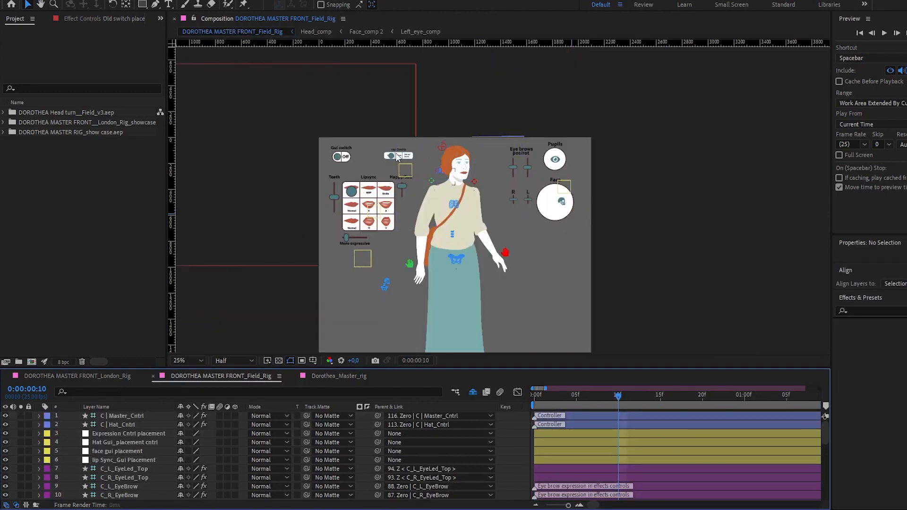
{"action": "left_click_drag", "start_coordinate": [396, 221], "coordinate": [400, 225]}
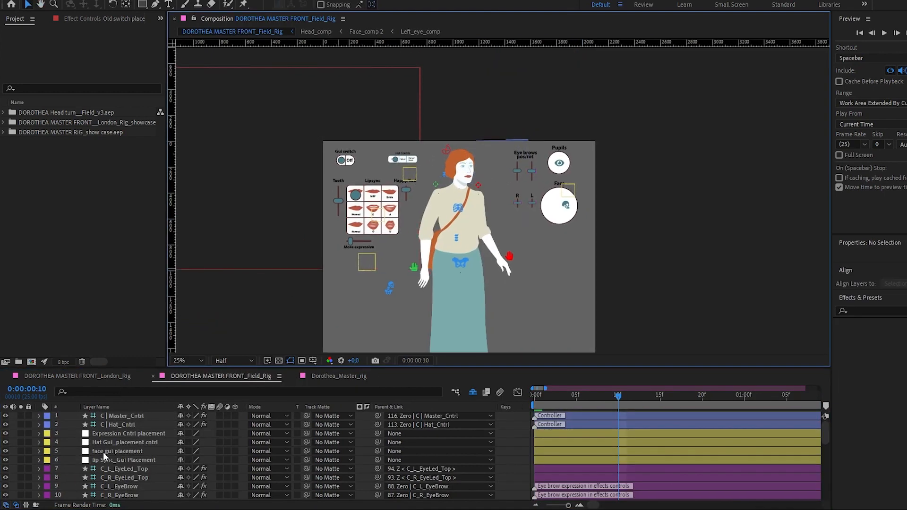
{"action": "left_click", "coordinate": [116, 434]}
{"action": "scroll", "coordinate": [469, 243], "scroll_direction": "up", "scroll_amount": 2}
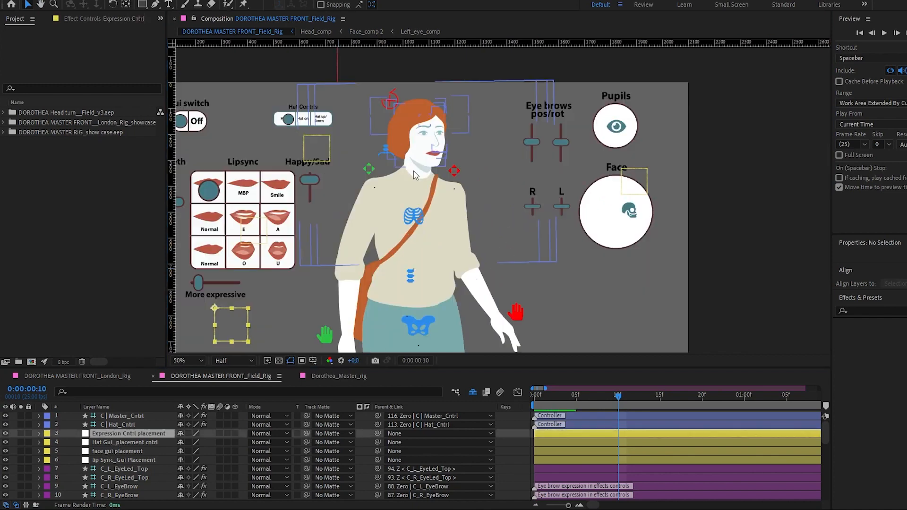
{"action": "left_click", "coordinate": [310, 181]}
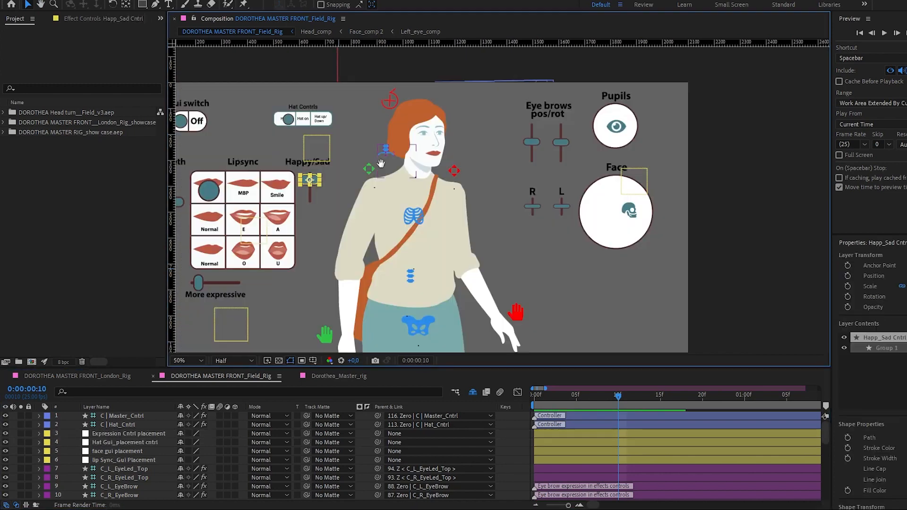
- Compare the control layout of the London_Rig composition with the Field_Rig composition, inspecting the Field rig's character and facial controls
{"action": "left_click", "coordinate": [88, 376]}
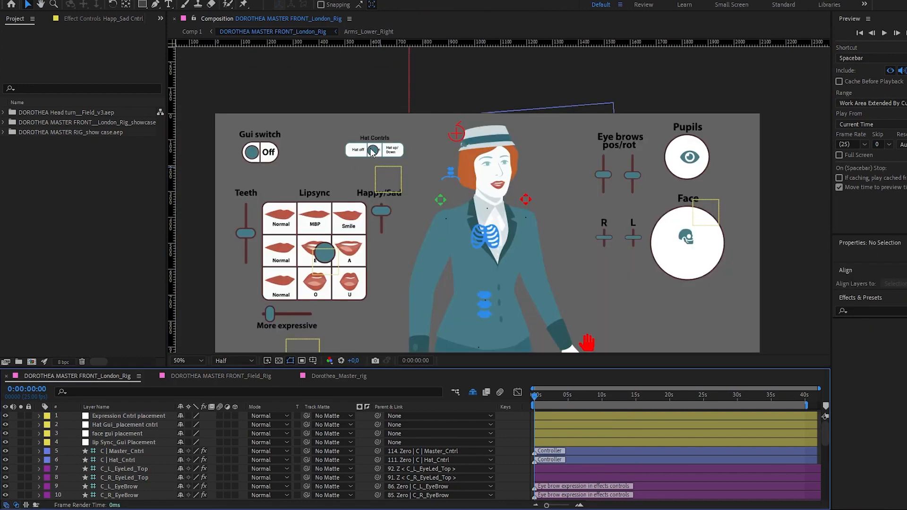
{"action": "left_click", "coordinate": [225, 378]}
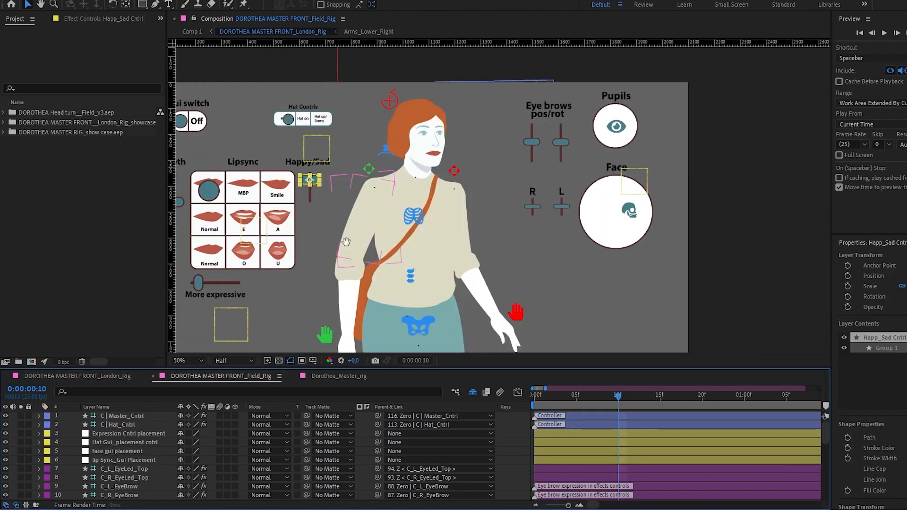
{"action": "key", "text": "v"}
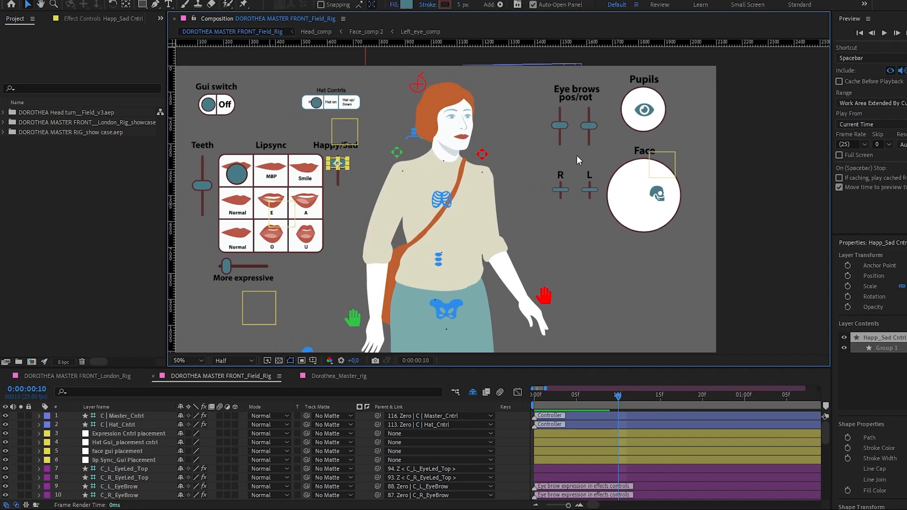
{"action": "left_click_drag", "start_coordinate": [563, 205], "coordinate": [504, 243]}
{"action": "scroll", "coordinate": [503, 243], "scroll_direction": "up", "scroll_amount": 1}
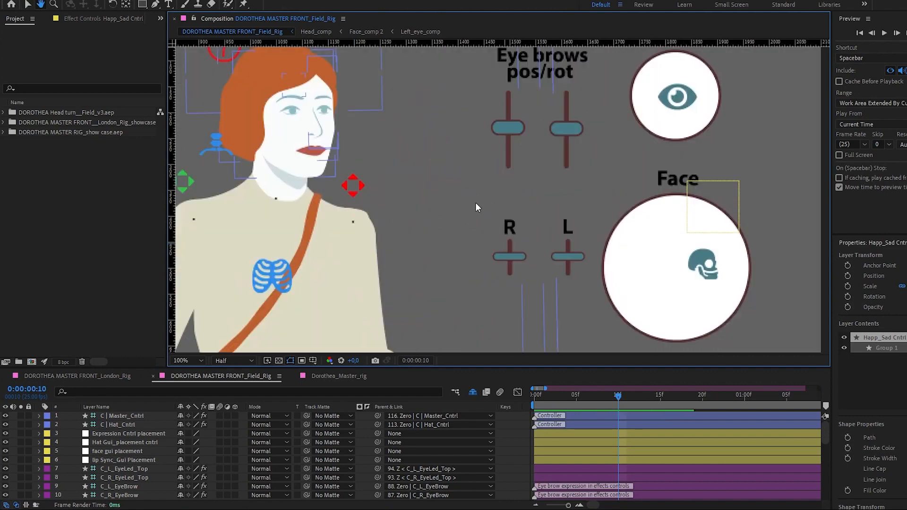
{"action": "scroll", "coordinate": [481, 218], "scroll_direction": "down", "scroll_amount": 1}
{"action": "left_click_drag", "start_coordinate": [501, 124], "coordinate": [455, 175]}
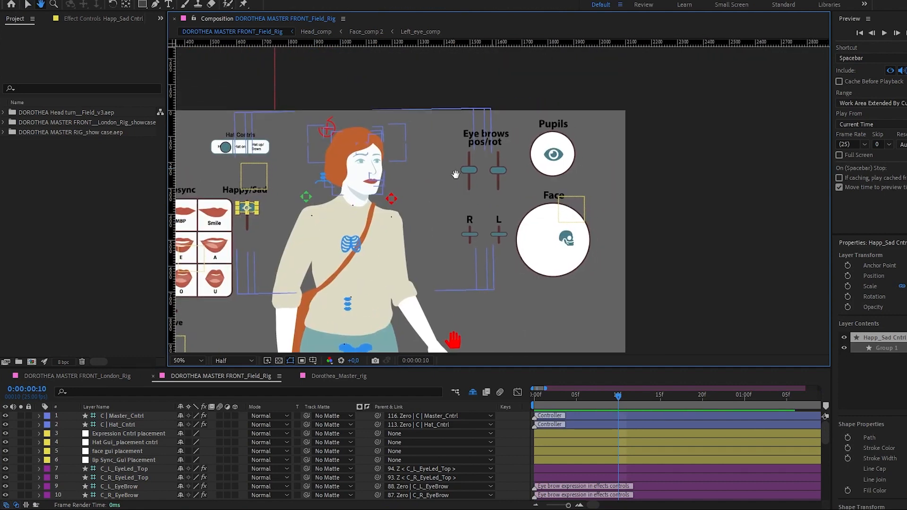
{"action": "left_click_drag", "start_coordinate": [284, 301], "coordinate": [311, 252]}
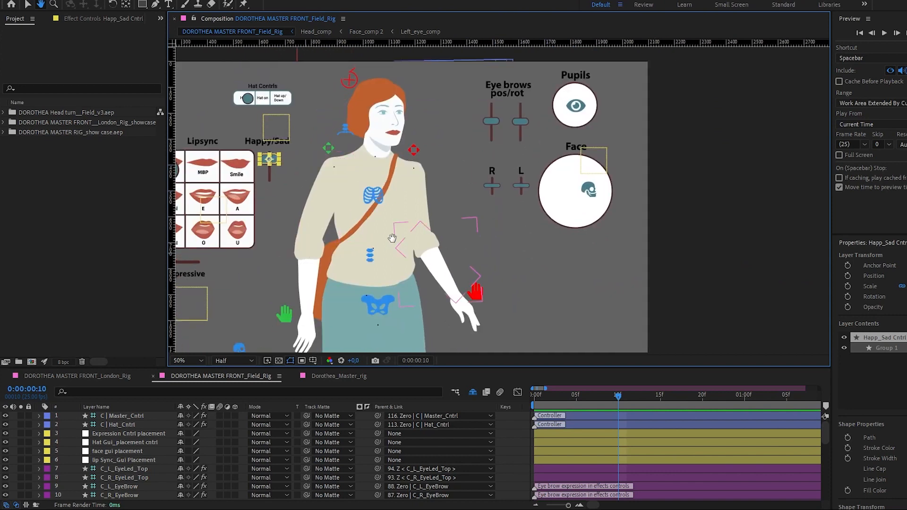
{"action": "left_click_drag", "start_coordinate": [393, 237], "coordinate": [424, 227]}
- Move the Field rig's C_Face controller to the centre of the Face circle to turn the head to the front
{"action": "key", "text": "v"}
{"action": "left_click", "coordinate": [626, 181]}
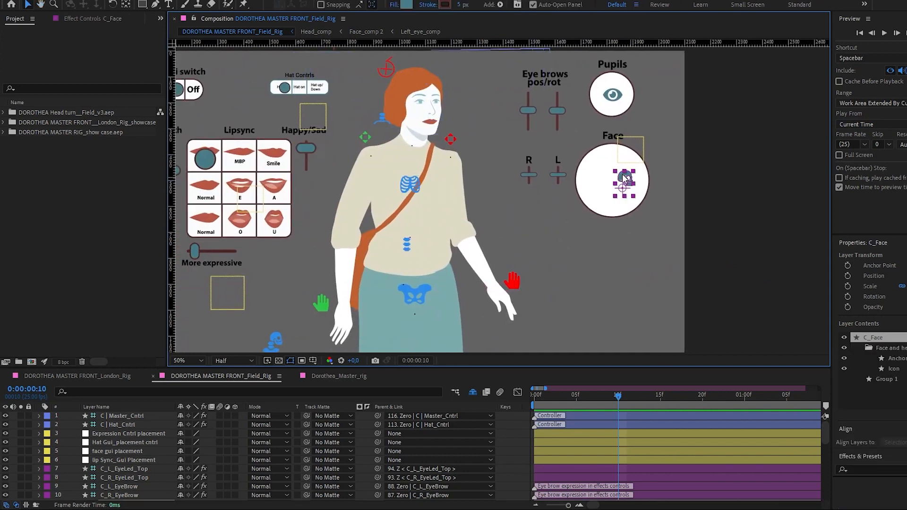
{"action": "left_click_drag", "start_coordinate": [614, 179], "coordinate": [603, 179]}
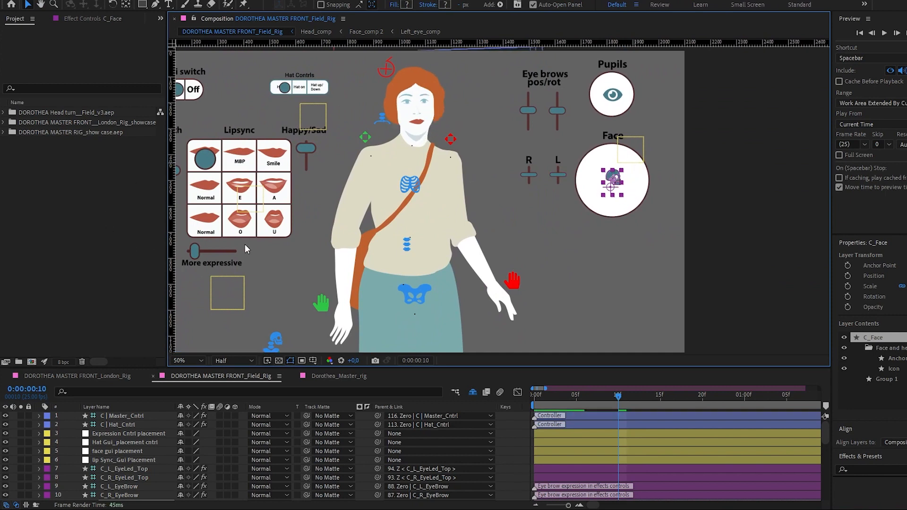
- Move the lip Sync_Gui Placement box to the character's other side so the lipsync, teeth and Happy/Sad controls sit below the eyelid sliders
{"action": "left_click", "coordinate": [226, 291]}
{"action": "left_click_drag", "start_coordinate": [236, 257], "coordinate": [266, 238]}
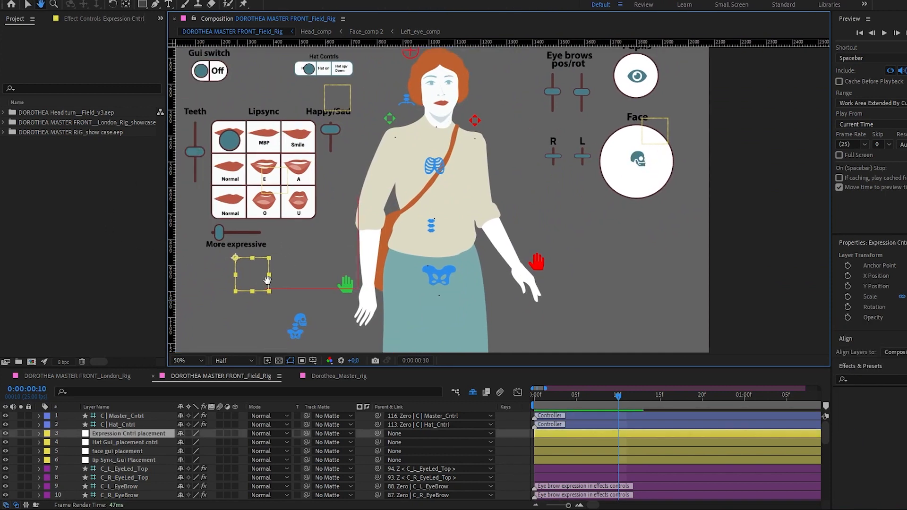
{"action": "key", "text": "v"}
{"action": "left_click", "coordinate": [284, 185]}
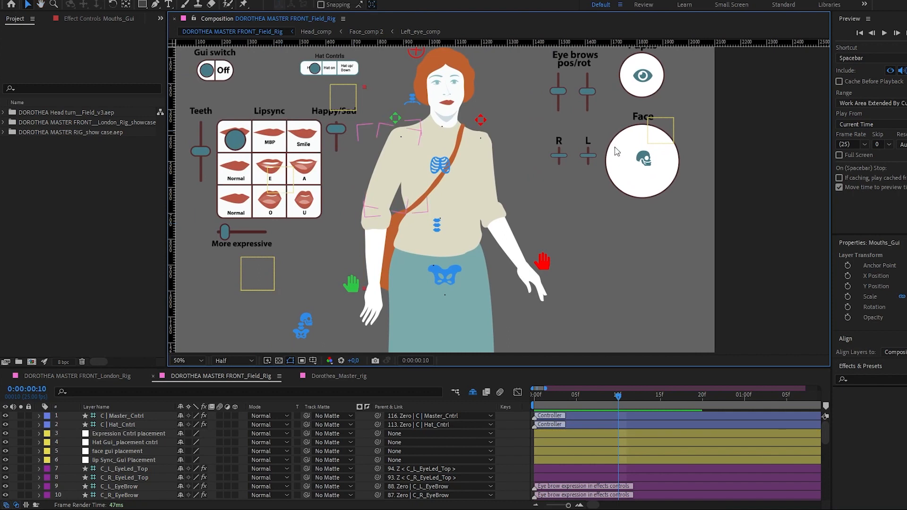
{"action": "left_click", "coordinate": [666, 133]}
{"action": "left_click", "coordinate": [284, 185]}
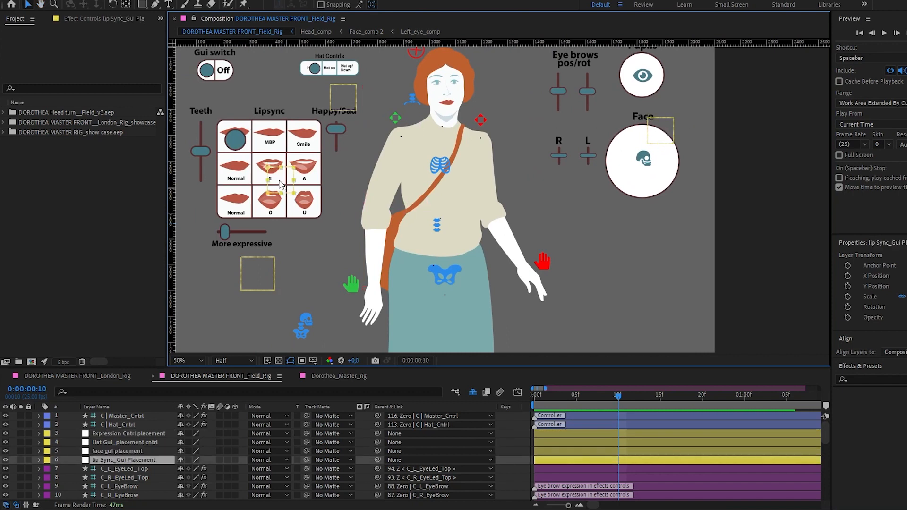
{"action": "left_click_drag", "start_coordinate": [283, 186], "coordinate": [606, 256]}
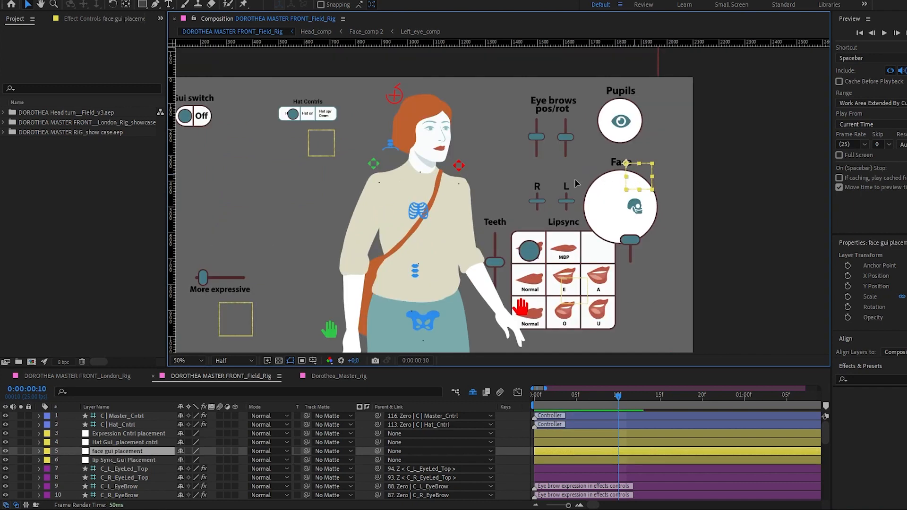
- Move face gui placement to the left of the character and raise lip Sync_Gui Placement into the spot the face controls occupied
{"action": "left_click_drag", "start_coordinate": [596, 188], "coordinate": [256, 218]}
{"action": "left_click", "coordinate": [580, 288]}
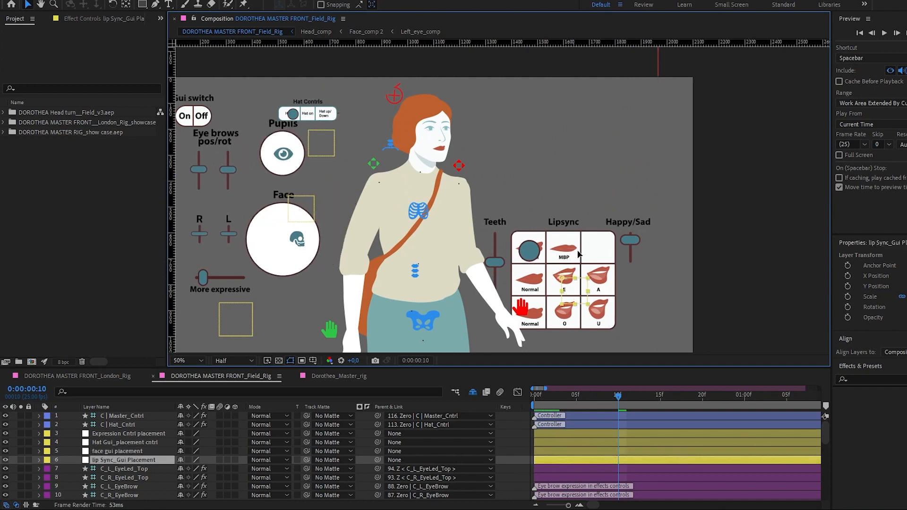
{"action": "left_click_drag", "start_coordinate": [577, 293], "coordinate": [590, 165]}
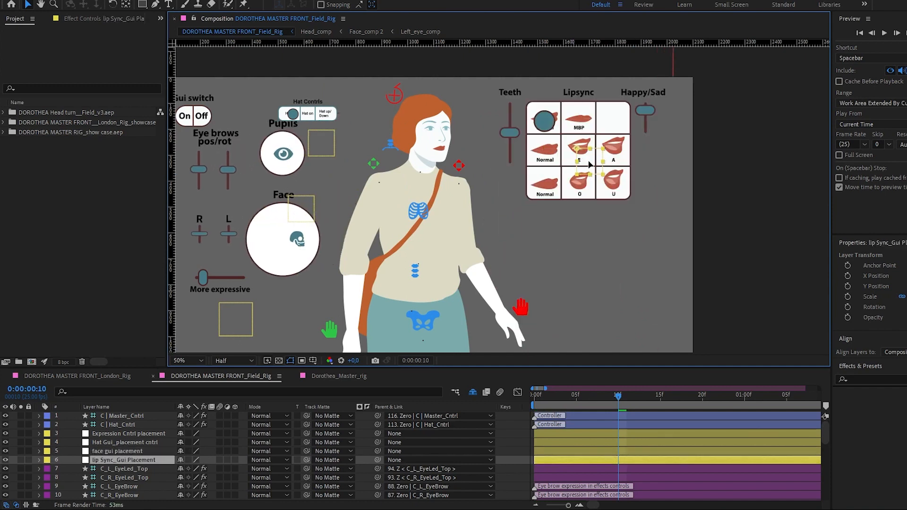
{"action": "scroll", "coordinate": [486, 163], "scroll_direction": "up", "scroll_amount": 1}
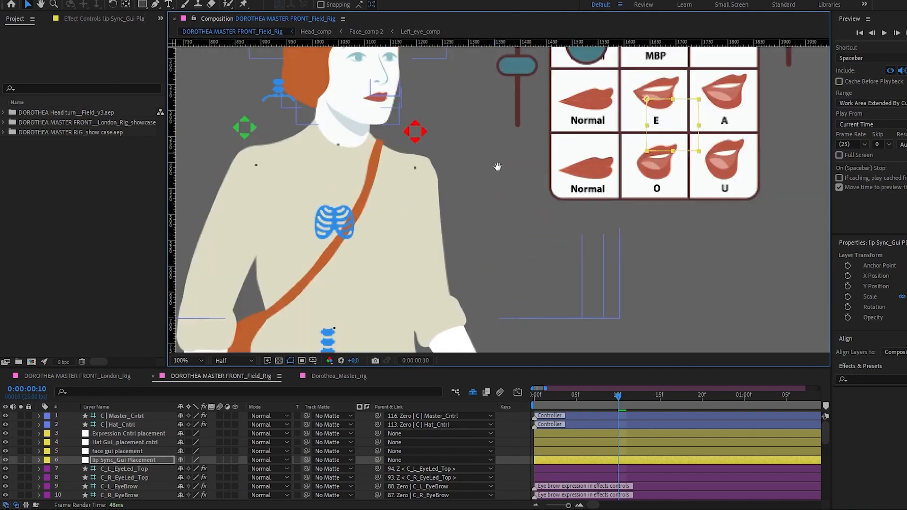
- Move the Field rig's Lip sync Cntrl knob down to the middle row, between the Normal and E mouth shapes
{"action": "left_click_drag", "start_coordinate": [493, 174], "coordinate": [491, 238]}
{"action": "left_click", "coordinate": [570, 136]}
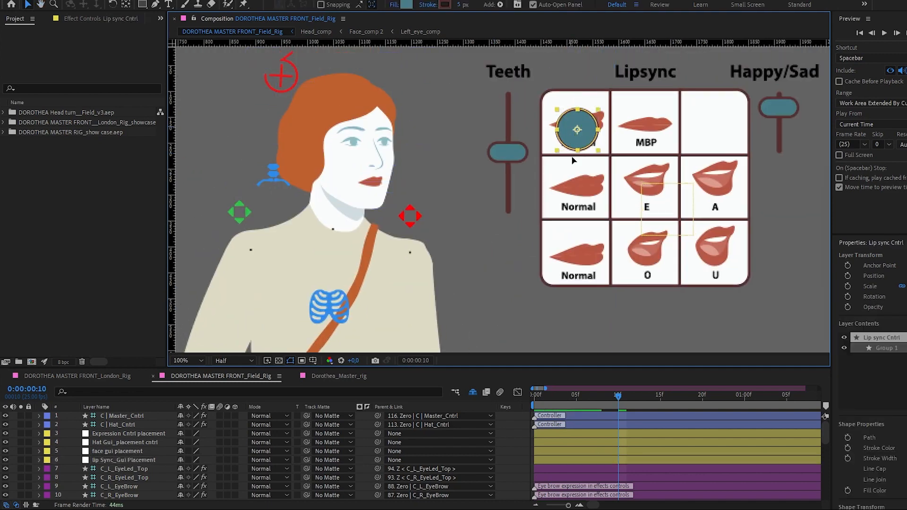
{"action": "mouse_move", "coordinate": [581, 184]}
{"action": "left_mouse_down"}
{"action": "mouse_move", "coordinate": [644, 184]}
{"action": "mouse_move", "coordinate": [599, 184]}
{"action": "left_mouse_up"}
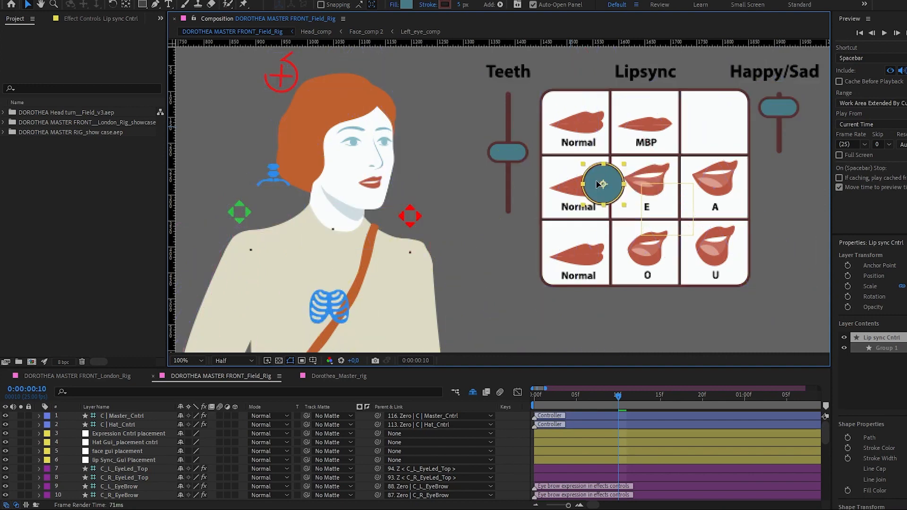
{"action": "scroll", "coordinate": [299, 203], "scroll_direction": "down", "scroll_amount": 2}
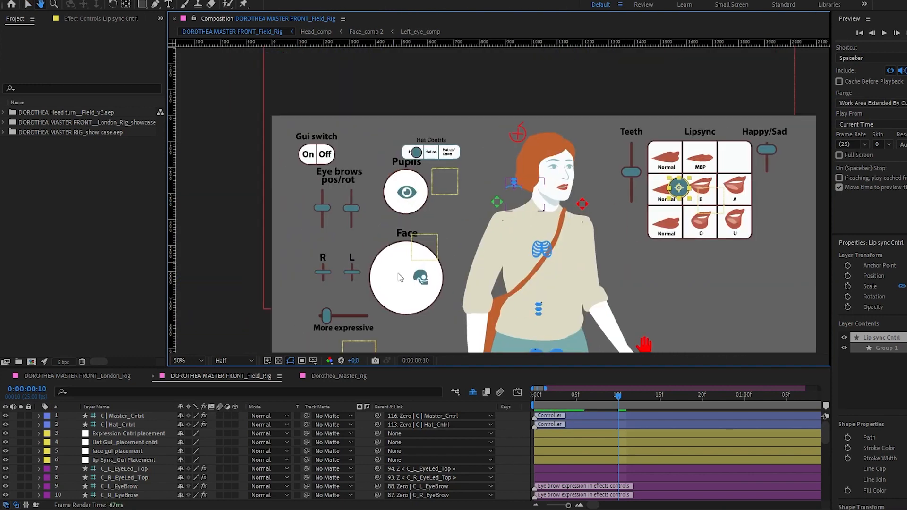
- Turn the Field rig's head to the front and move face gui placement across the character so its controls sit below the Lipsync grid
{"action": "left_click", "coordinate": [425, 279]}
{"action": "left_click_drag", "start_coordinate": [432, 282], "coordinate": [718, 323]}
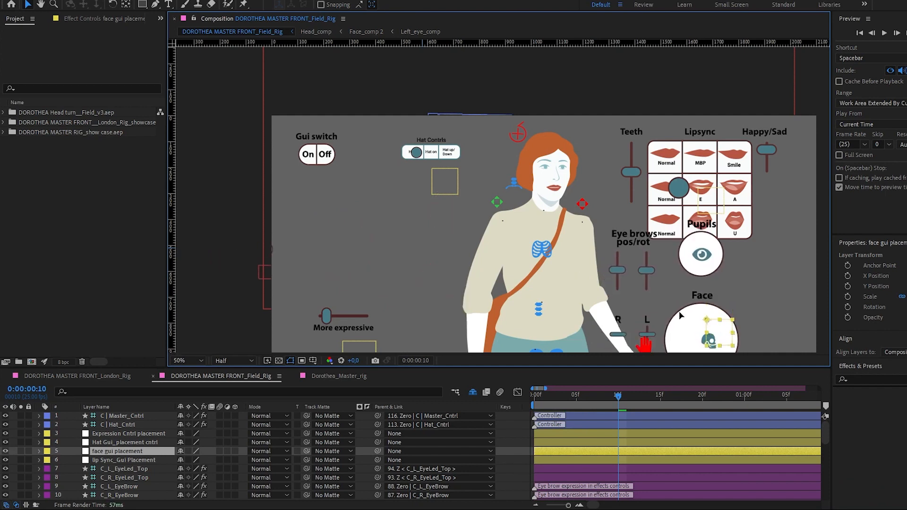
- Move Hat Gui_placement cntrl lower and farther from the character, placing the hat controls above the More expressive slider
{"action": "left_click", "coordinate": [439, 182]}
{"action": "left_click_drag", "start_coordinate": [438, 182], "coordinate": [391, 243]}
{"action": "left_click_drag", "start_coordinate": [547, 232], "coordinate": [387, 216]}
{"action": "left_click", "coordinate": [513, 174]}
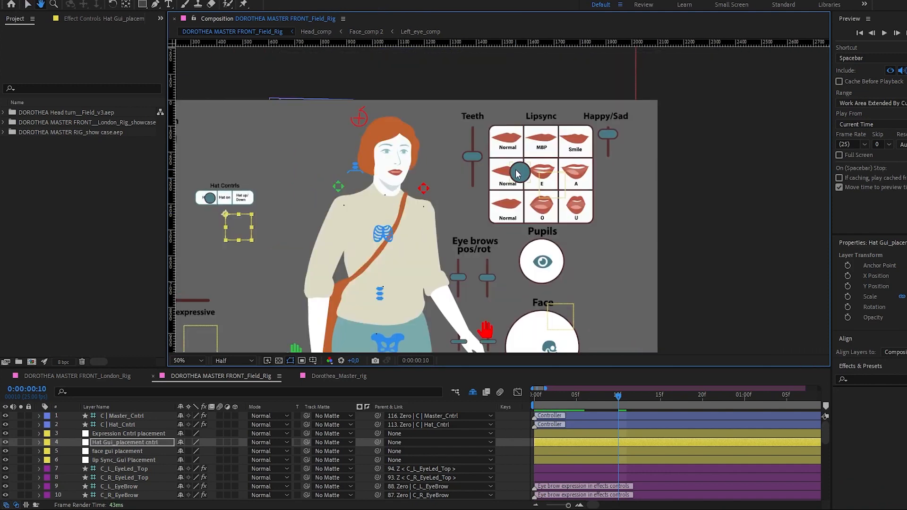
- Try moving the Expression Cntrl placement box up beside the character's upper body, and undo the move
{"action": "left_click_drag", "start_coordinate": [247, 312], "coordinate": [312, 236]}
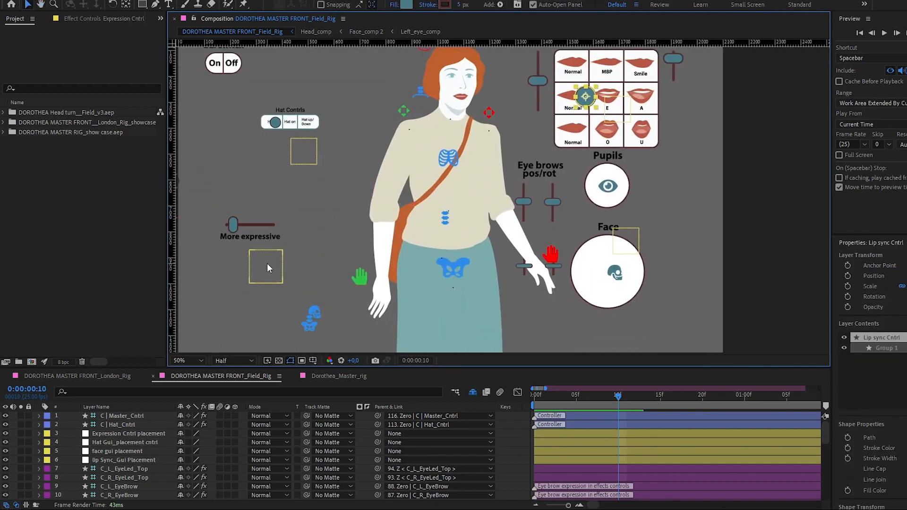
{"action": "left_click", "coordinate": [278, 272]}
{"action": "left_click_drag", "start_coordinate": [279, 272], "coordinate": [368, 77]}
{"action": "key", "text": "ctrl+z"}
{"action": "key", "text": "ctrl+z"}
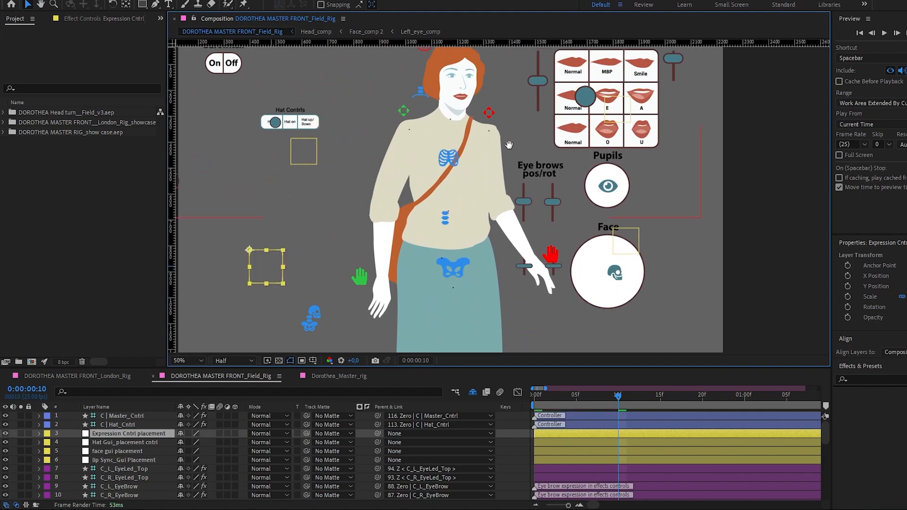
- Move lip Sync_Gui Placement to the character's other side so the lipsync controls sit between the Gui switch and the More expressive slider
{"action": "left_click_drag", "start_coordinate": [552, 125], "coordinate": [487, 191]}
{"action": "left_click_drag", "start_coordinate": [554, 168], "coordinate": [249, 153]}
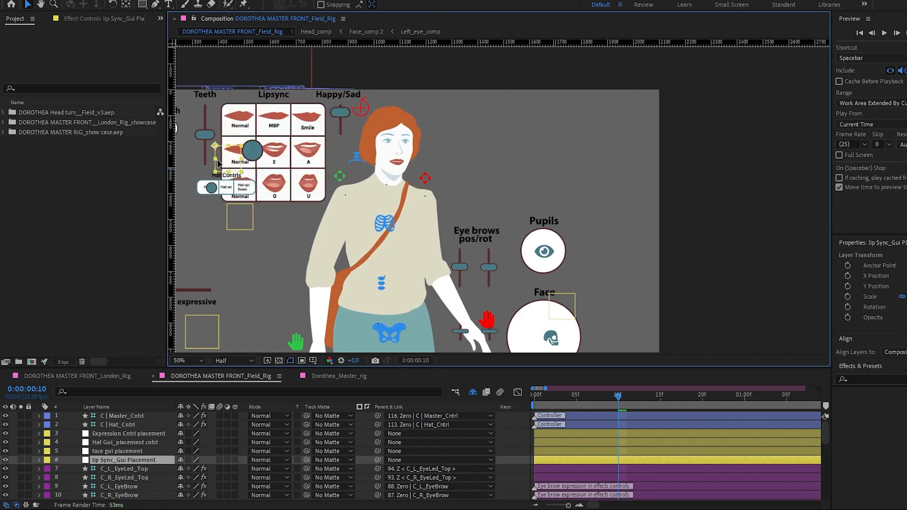
{"action": "left_click_drag", "start_coordinate": [447, 203], "coordinate": [521, 187]}
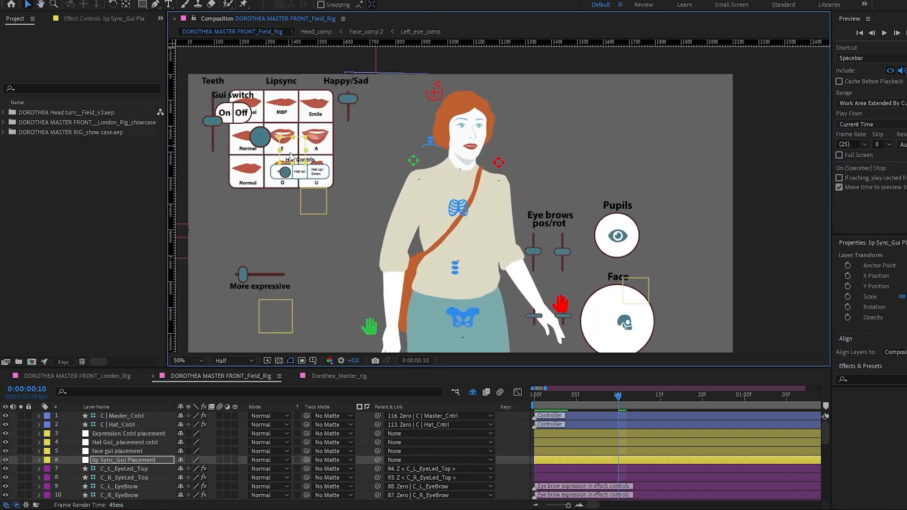
{"action": "left_click_drag", "start_coordinate": [311, 192], "coordinate": [334, 207]}
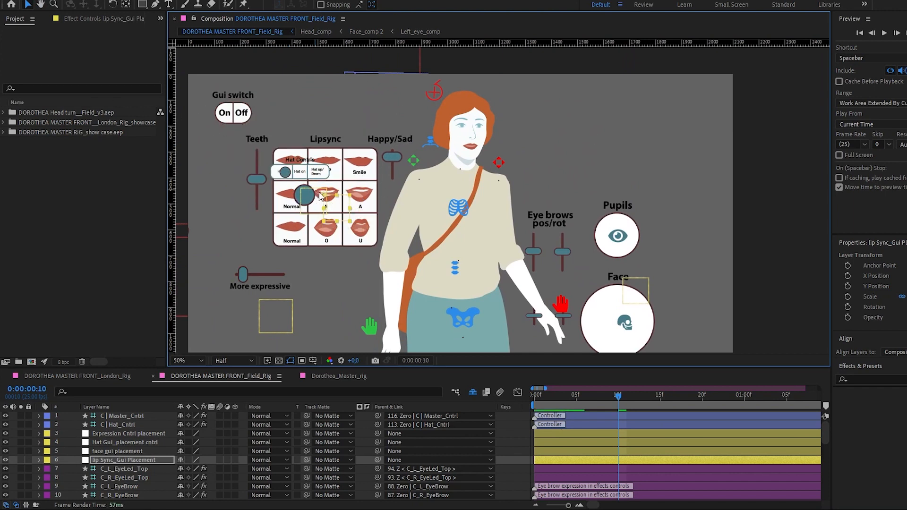
{"action": "left_click_drag", "start_coordinate": [501, 271], "coordinate": [408, 268]}
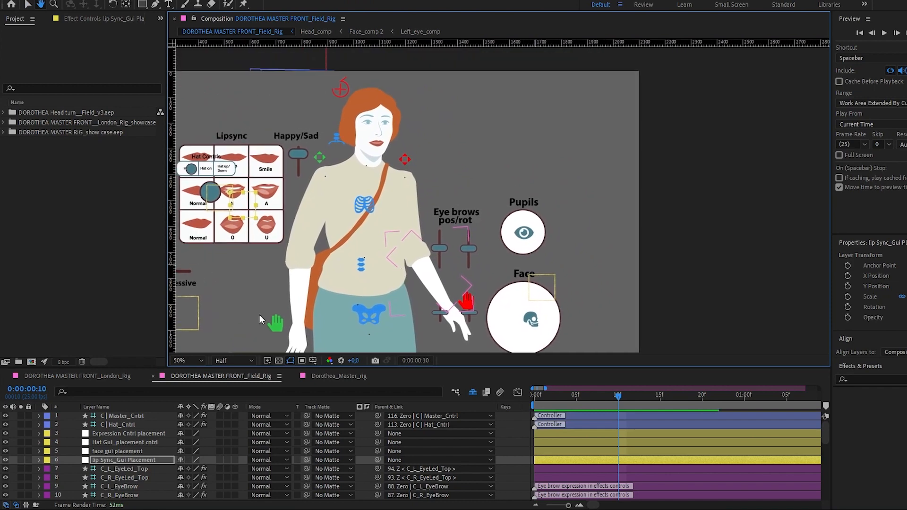
- Switch to the Dorothea_Master_rig composition and toggle the visibility of its seven GUI placement layers
{"action": "left_click", "coordinate": [340, 377]}
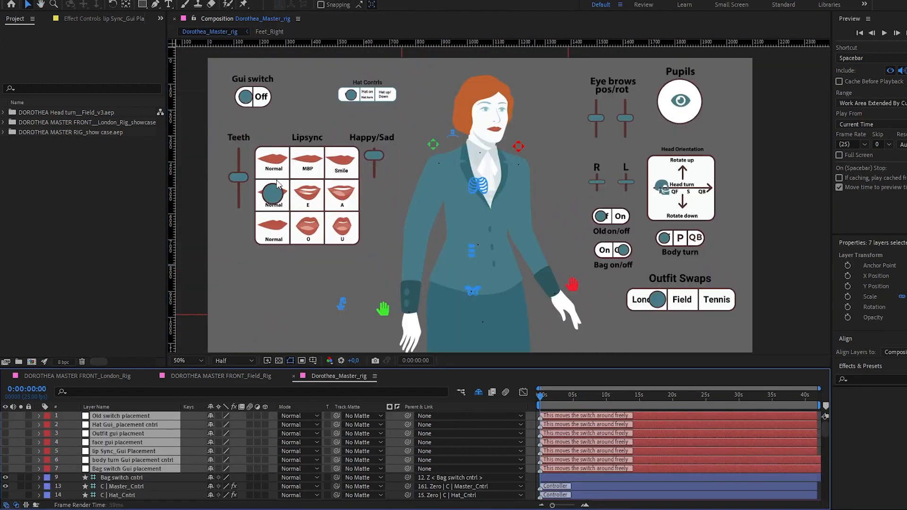
{"action": "left_click", "coordinate": [5, 416]}
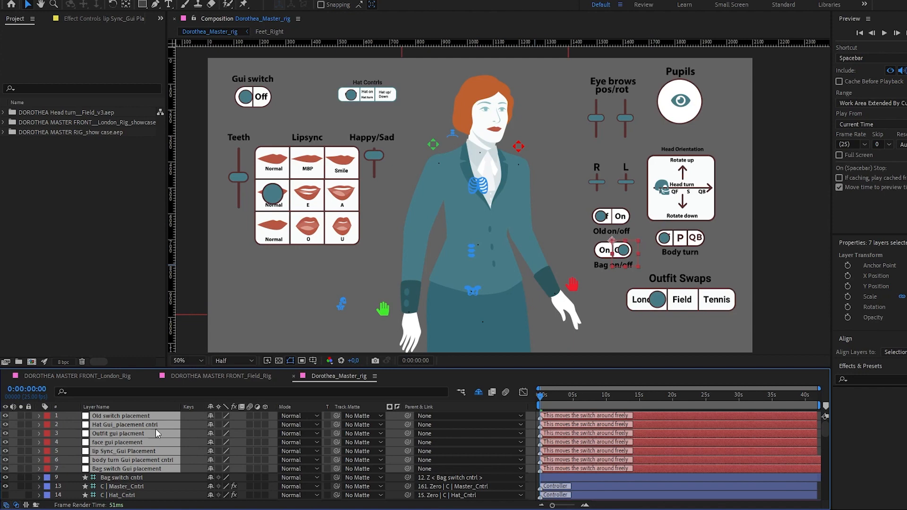
{"action": "left_click", "coordinate": [393, 423]}
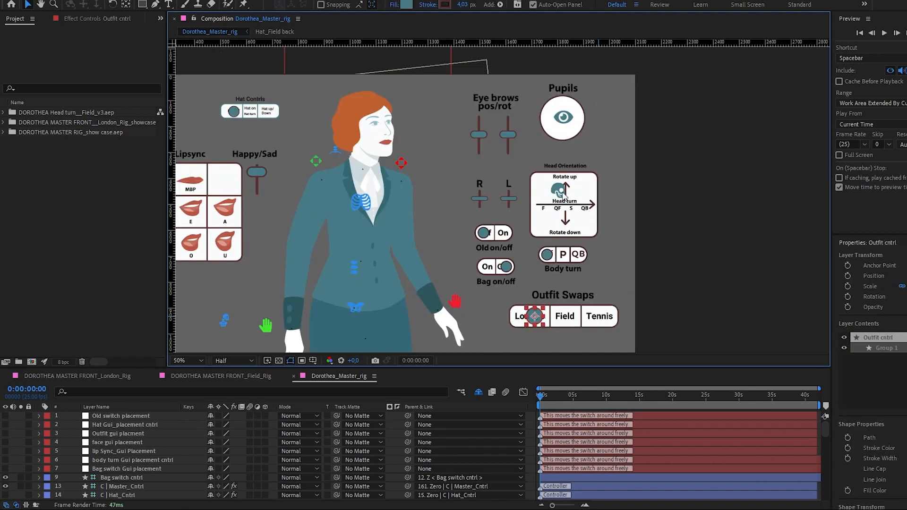
- Lower the Master rig's C_Face controller onto the Head turn line near QF to level the turned head
{"action": "left_click", "coordinate": [560, 193]}
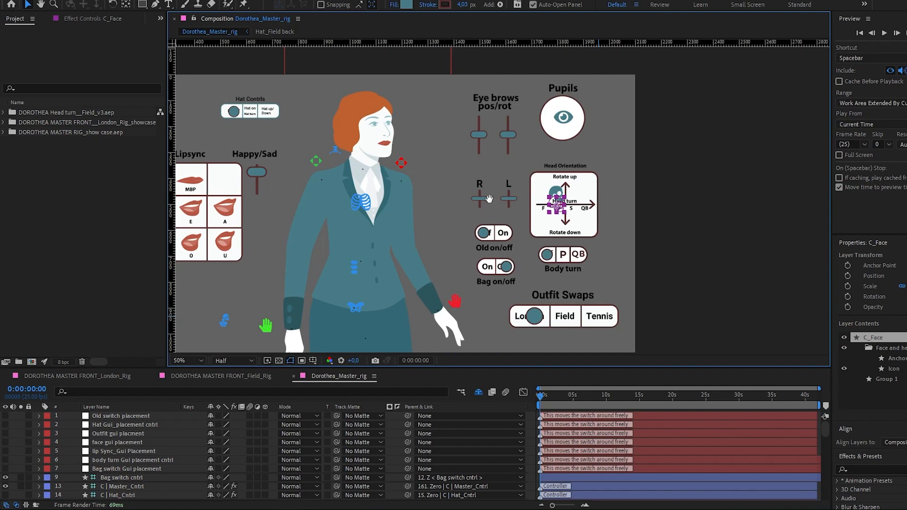
{"action": "left_click_drag", "start_coordinate": [489, 199], "coordinate": [485, 41]}
{"action": "left_click_drag", "start_coordinate": [447, 205], "coordinate": [472, 307]}
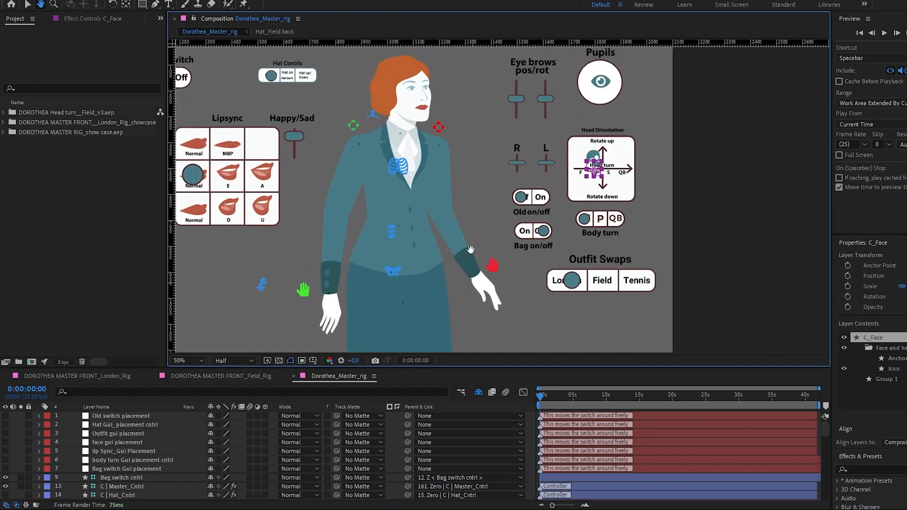
{"action": "left_click_drag", "start_coordinate": [440, 155], "coordinate": [450, 184]}
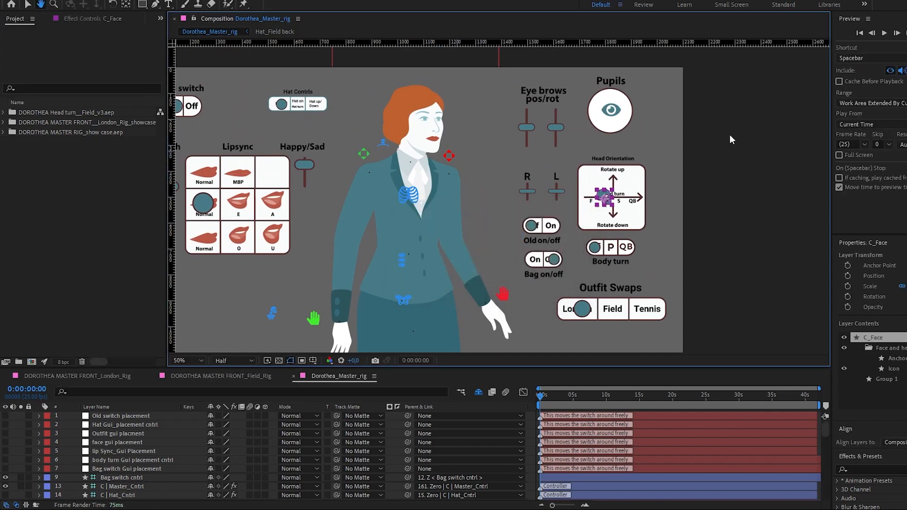
{"action": "left_click", "coordinate": [643, 144]}
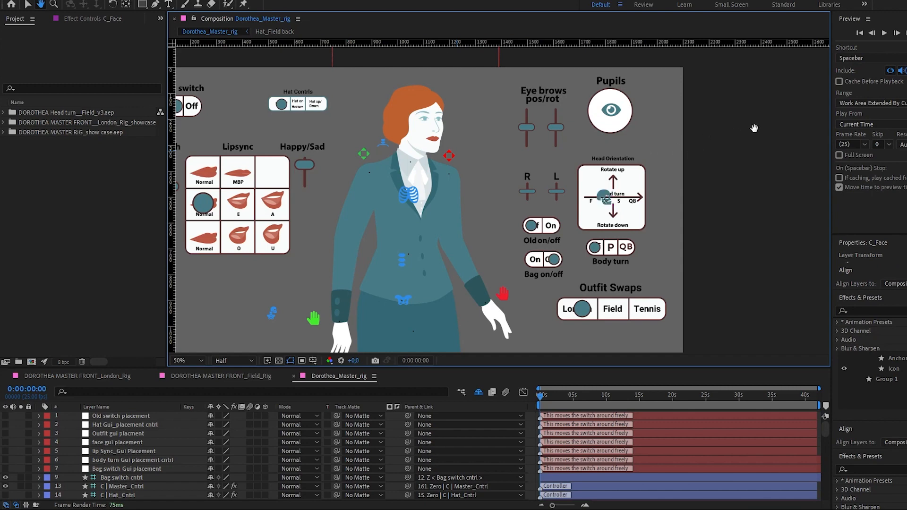
{"action": "left_click_drag", "start_coordinate": [755, 128], "coordinate": [695, 140]}
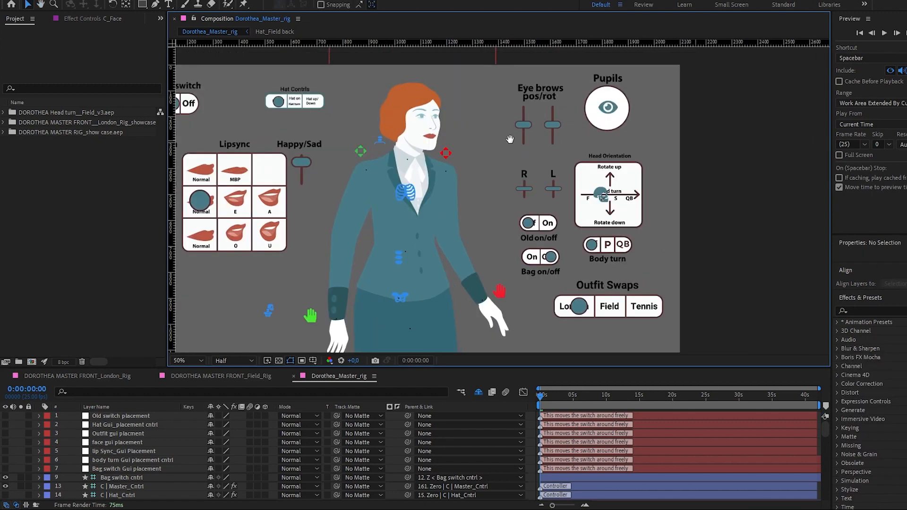
{"action": "left_click_drag", "start_coordinate": [510, 140], "coordinate": [596, 138]}
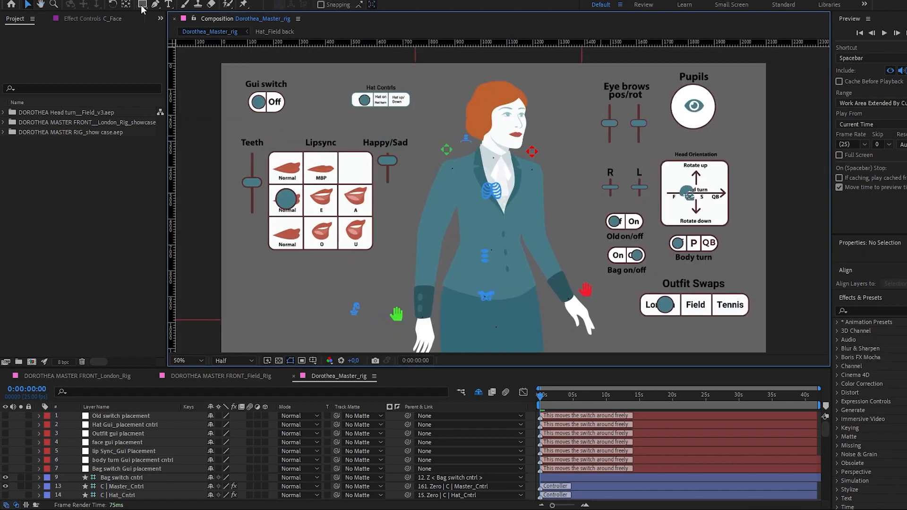
{"action": "mouse_move", "coordinate": [724, 183]}
{"action": "left_mouse_down"}
{"action": "mouse_move", "coordinate": [729, 159]}
{"action": "mouse_move", "coordinate": [734, 177]}
{"action": "left_mouse_up"}
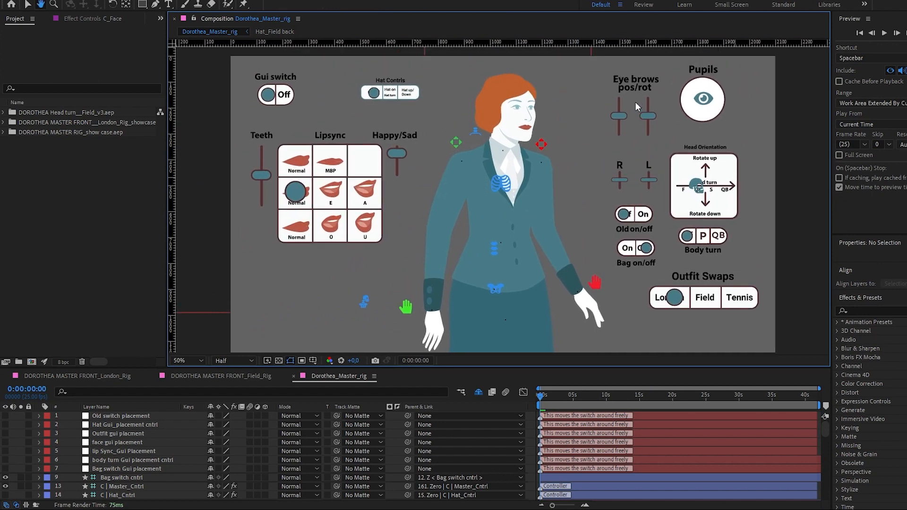
{"action": "key", "text": "v"}
{"action": "mouse_move", "coordinate": [587, 112]}
{"action": "left_mouse_down"}
{"action": "mouse_move", "coordinate": [587, 132]}
{"action": "mouse_move", "coordinate": [600, 103]}
{"action": "left_mouse_up"}
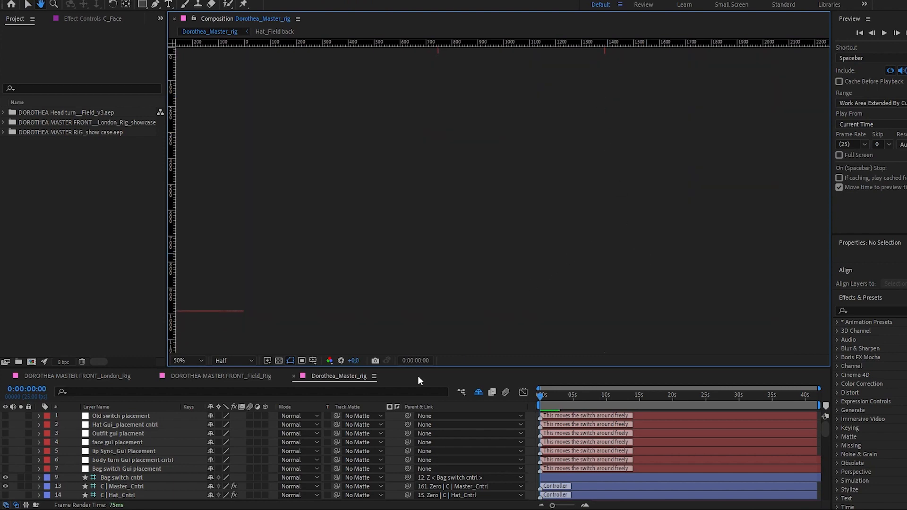
{"action": "key", "text": "v"}
{"action": "left_click", "coordinate": [550, 394]}
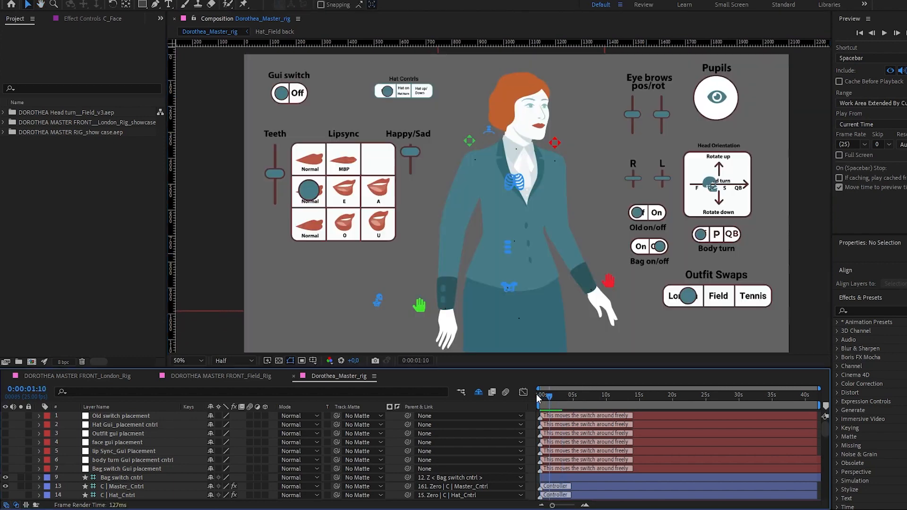
{"action": "left_click", "coordinate": [539, 397]}
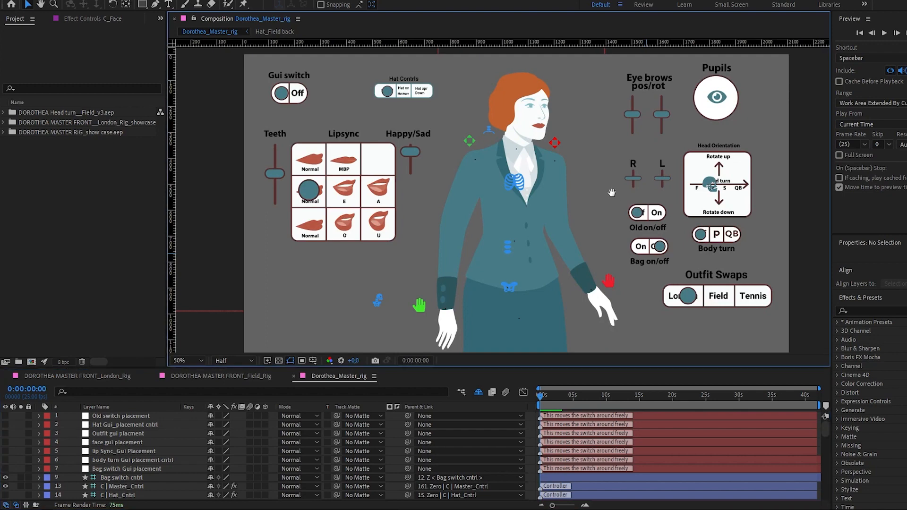
- Move the C_Face controller back to the F end of the Head turn line so the head faces front
{"action": "left_click_drag", "start_coordinate": [611, 205], "coordinate": [607, 193]}
{"action": "left_click_drag", "start_coordinate": [713, 175], "coordinate": [691, 174]}
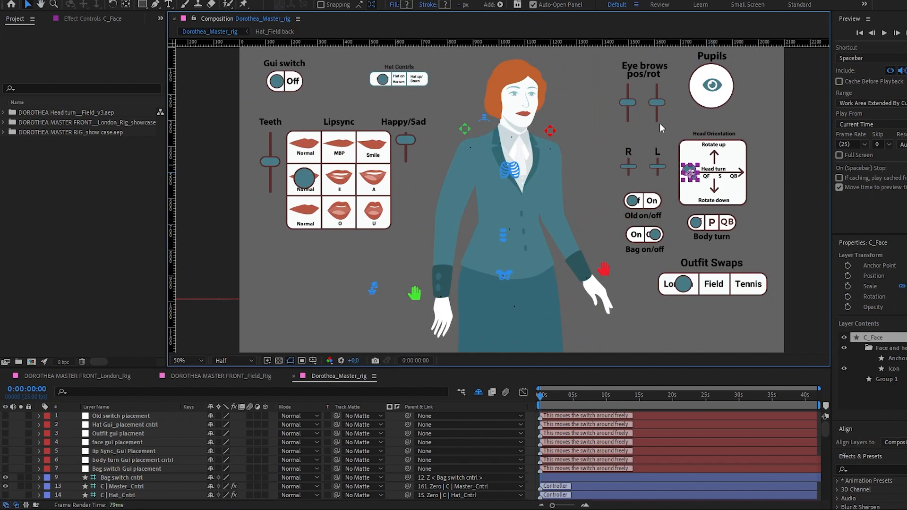
{"action": "key", "text": "h"}
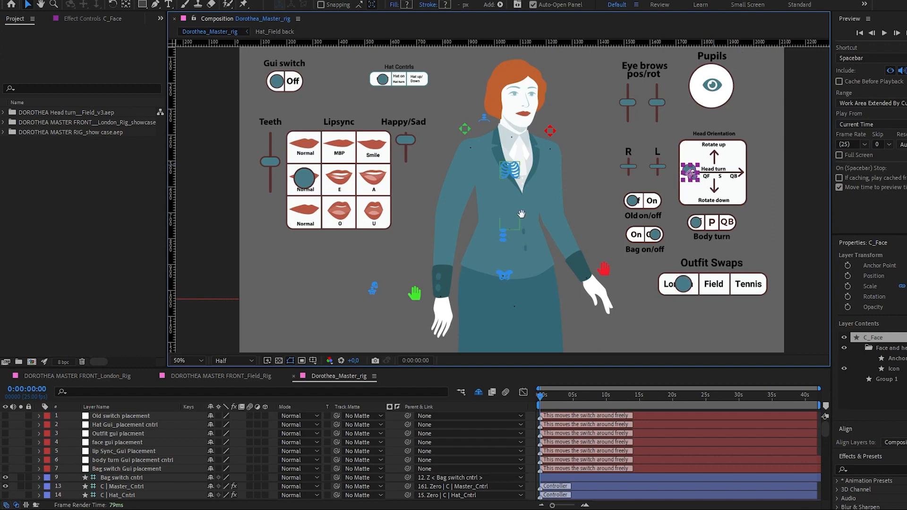
{"action": "left_click_drag", "start_coordinate": [517, 337], "coordinate": [483, 352]}
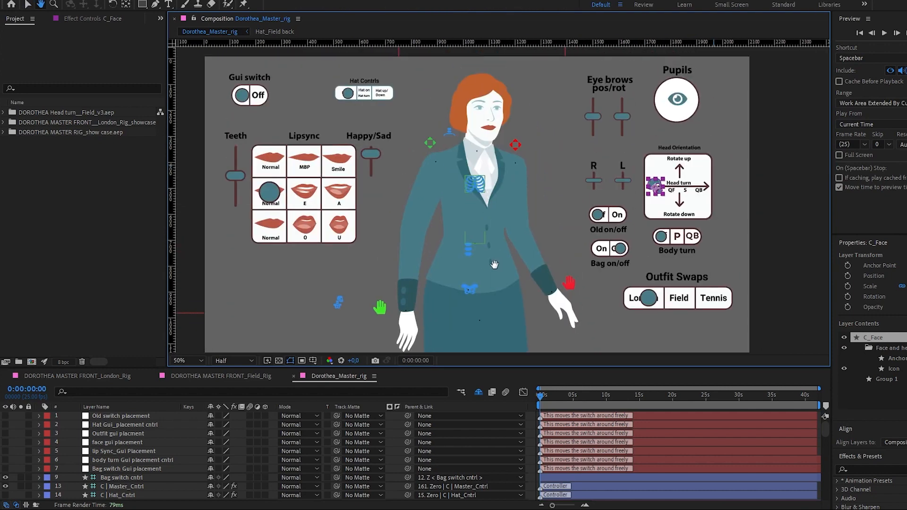
- Turn and tilt the head up by moving C_Face toward QF and Rotate up, and return the controller to F
{"action": "key", "text": "v"}
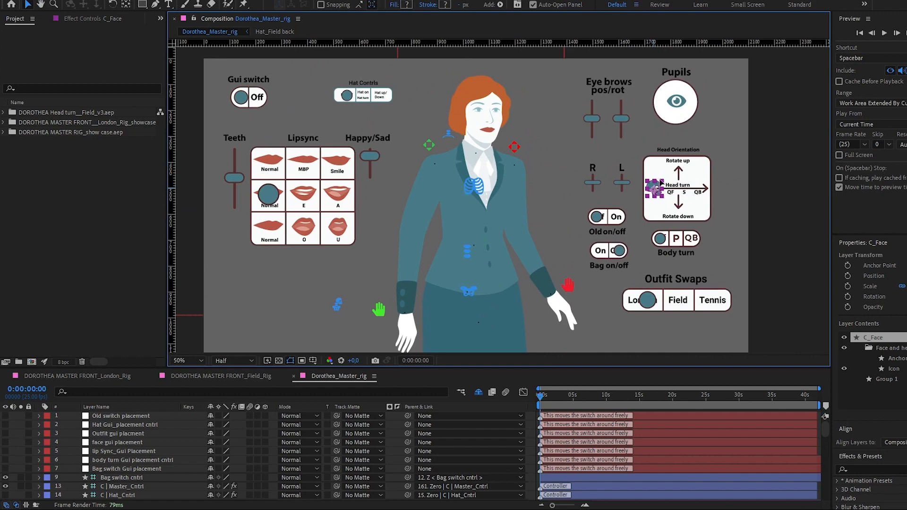
{"action": "left_click_drag", "start_coordinate": [661, 183], "coordinate": [668, 178]}
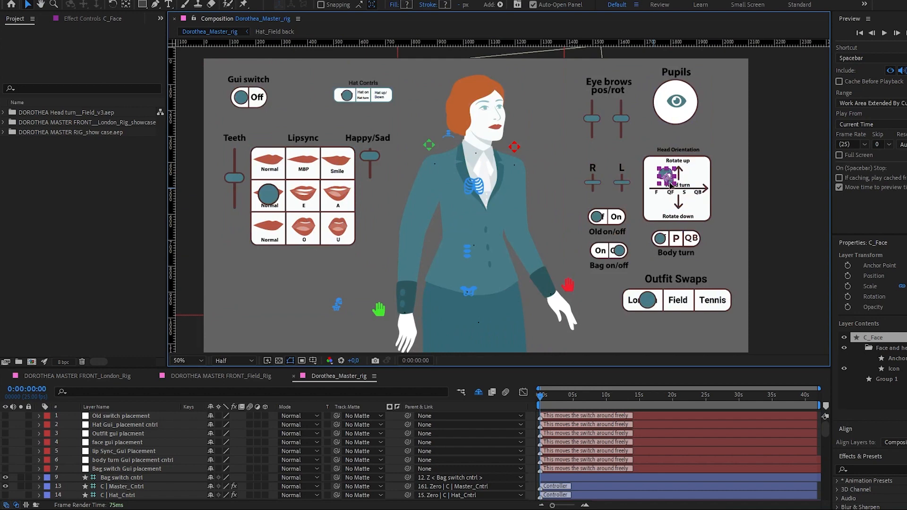
{"action": "mouse_move", "coordinate": [668, 178]}
{"action": "left_mouse_down"}
{"action": "mouse_move", "coordinate": [672, 192]}
{"action": "mouse_move", "coordinate": [677, 181]}
{"action": "mouse_move", "coordinate": [655, 189]}
{"action": "left_mouse_up"}
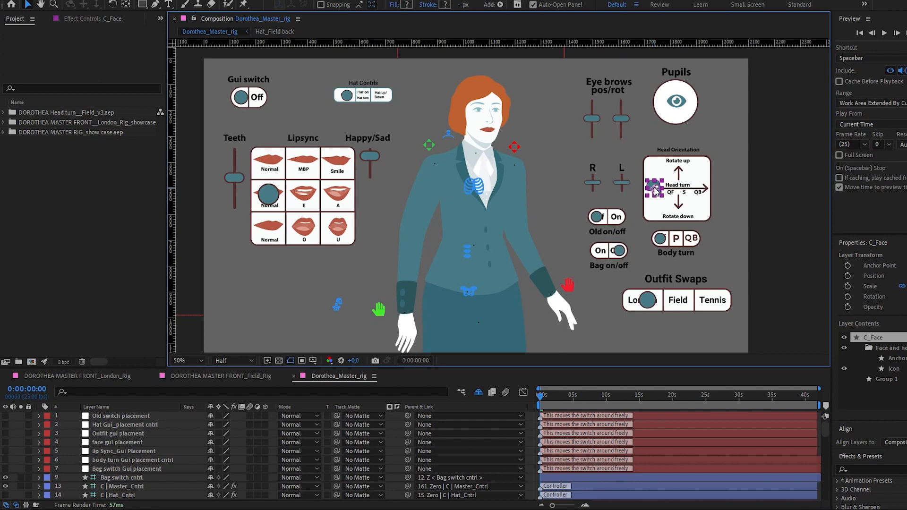
- Nudge the C_Face controller slightly from F toward QF along the Head turn line
{"action": "left_click", "coordinate": [475, 185]}
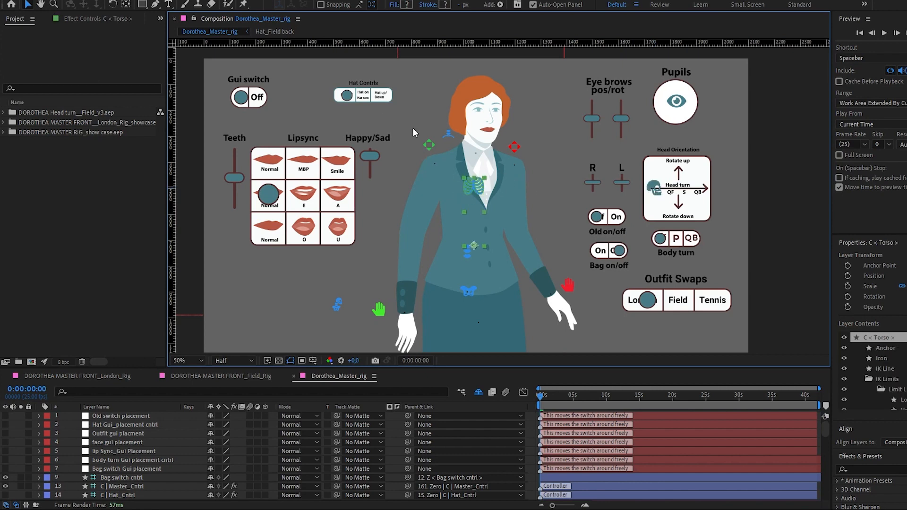
{"action": "left_click", "coordinate": [657, 188]}
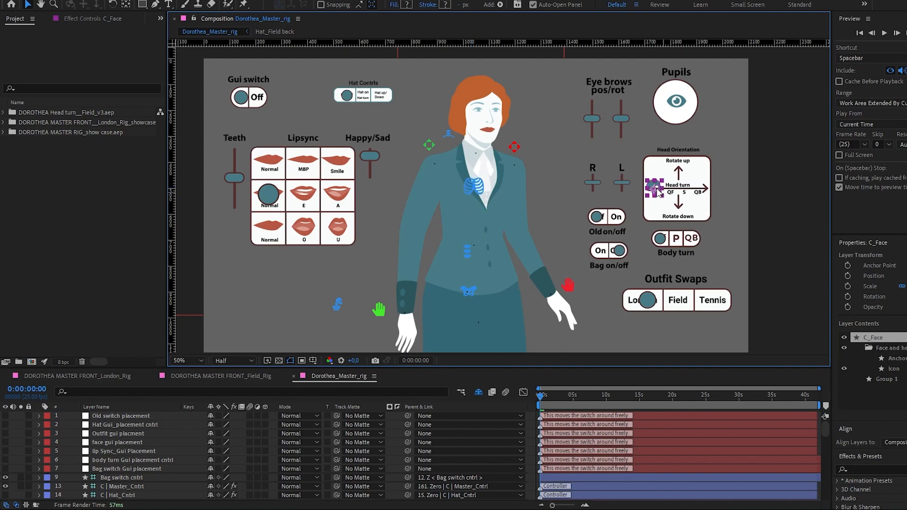
{"action": "mouse_move", "coordinate": [654, 193]}
{"action": "left_mouse_down"}
{"action": "mouse_move", "coordinate": [691, 189]}
{"action": "mouse_move", "coordinate": [656, 192]}
{"action": "left_mouse_up"}
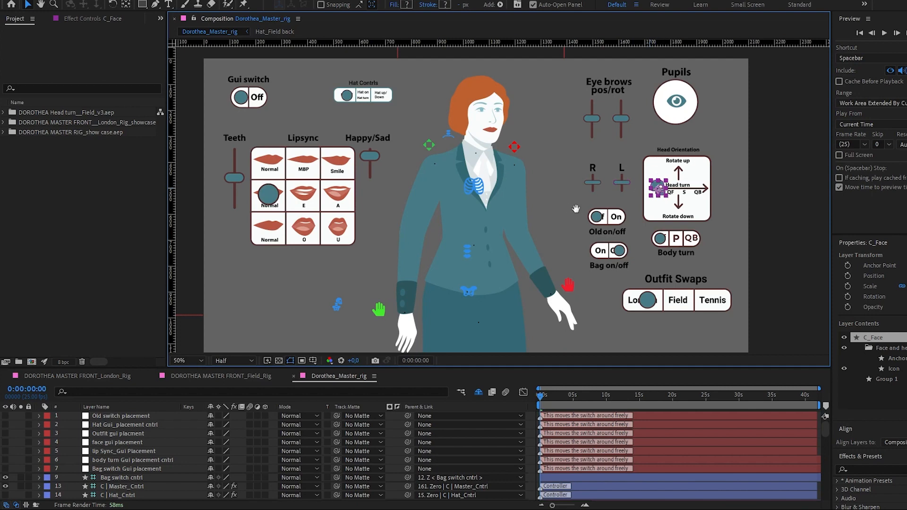
- Select the Gui switch Cntrl knob of the Master rig
{"action": "key", "text": "h"}
{"action": "left_click_drag", "start_coordinate": [556, 124], "coordinate": [542, 22]}
{"action": "left_click_drag", "start_coordinate": [603, 104], "coordinate": [619, 241]}
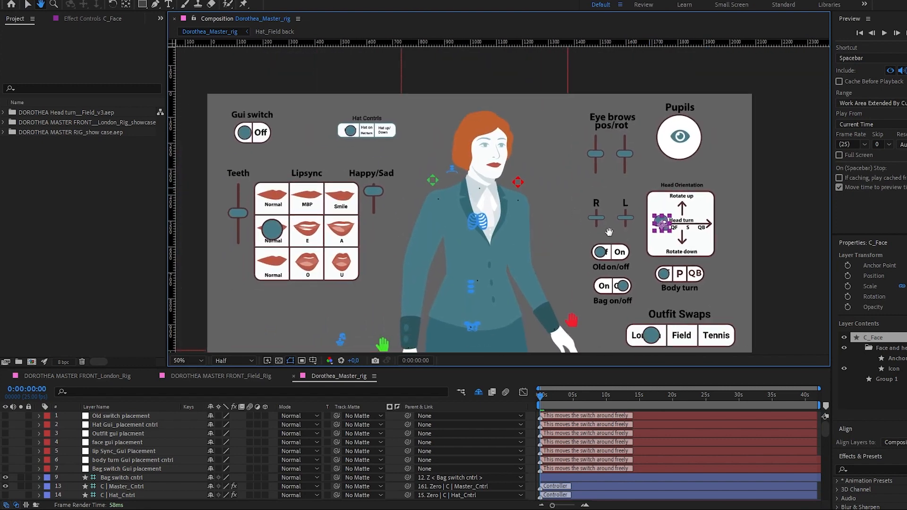
{"action": "key", "text": "v"}
{"action": "left_click", "coordinate": [249, 133]}
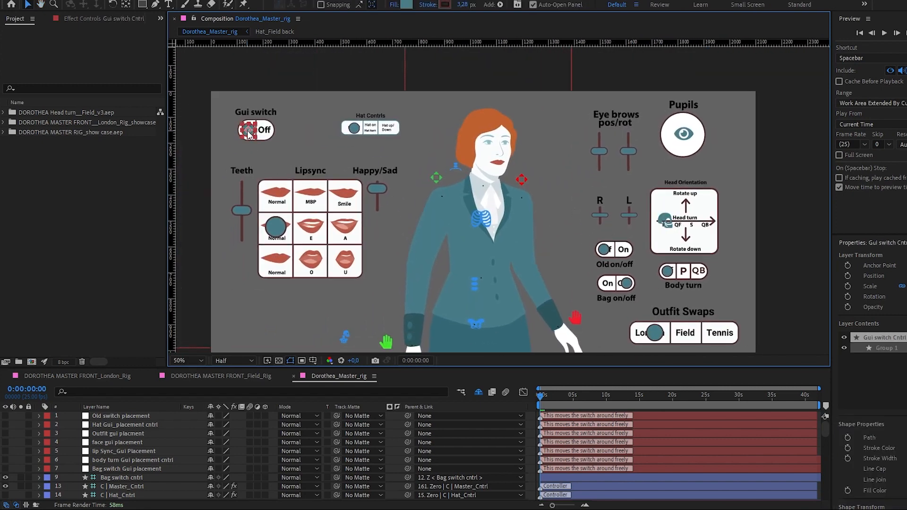